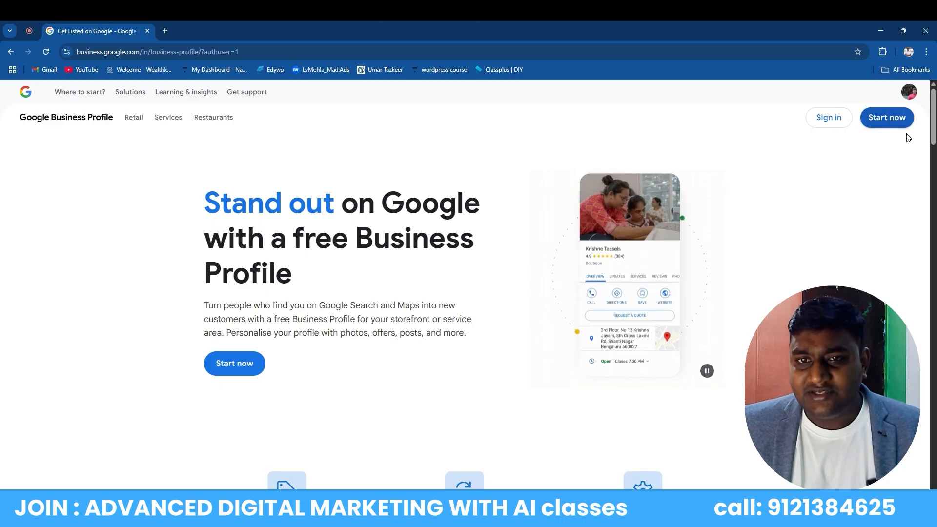
Start a new business profile and select the empty Business name field
click(889, 120)
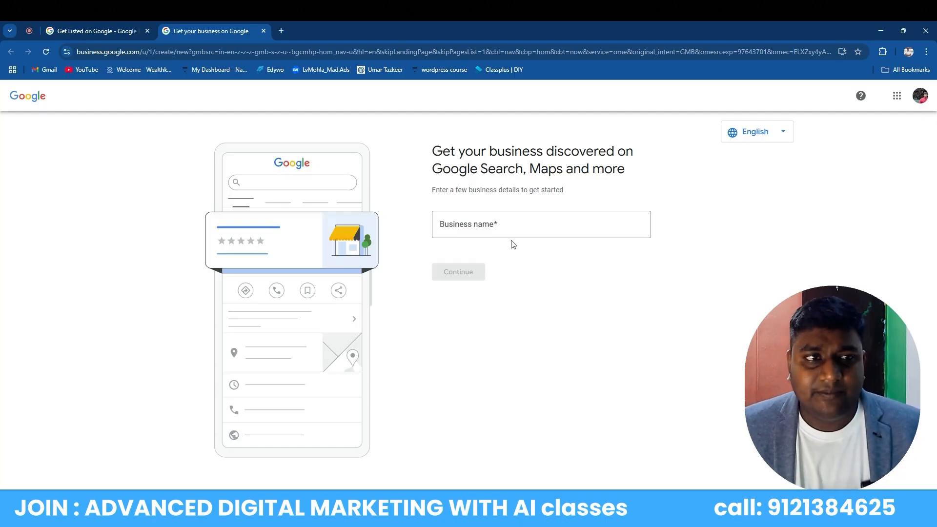
click(498, 226)
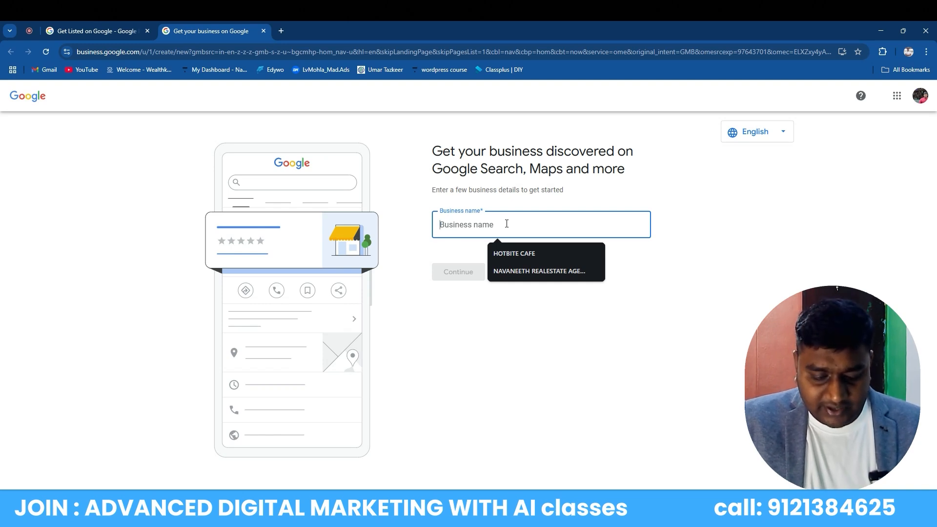
Name the business 'pcr digital marketing academy' and continue to the business type step
text(pc)
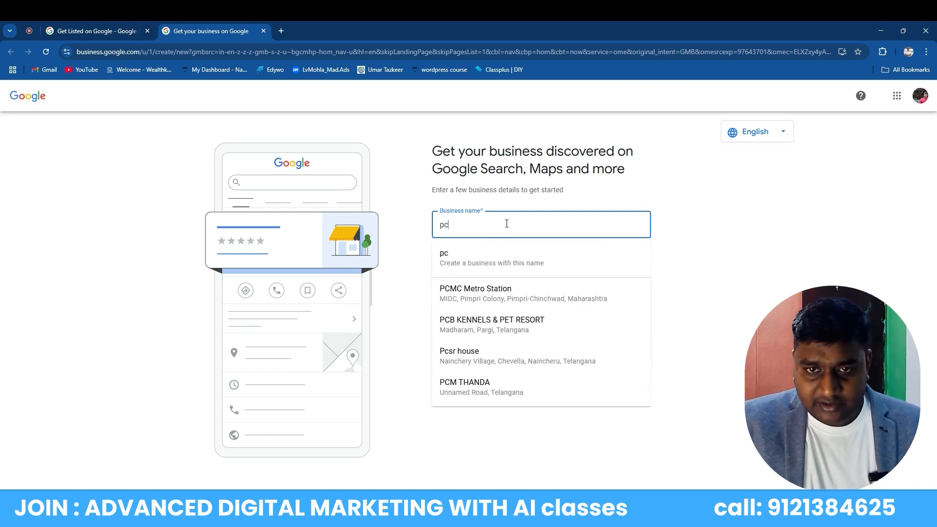
text(r digi)
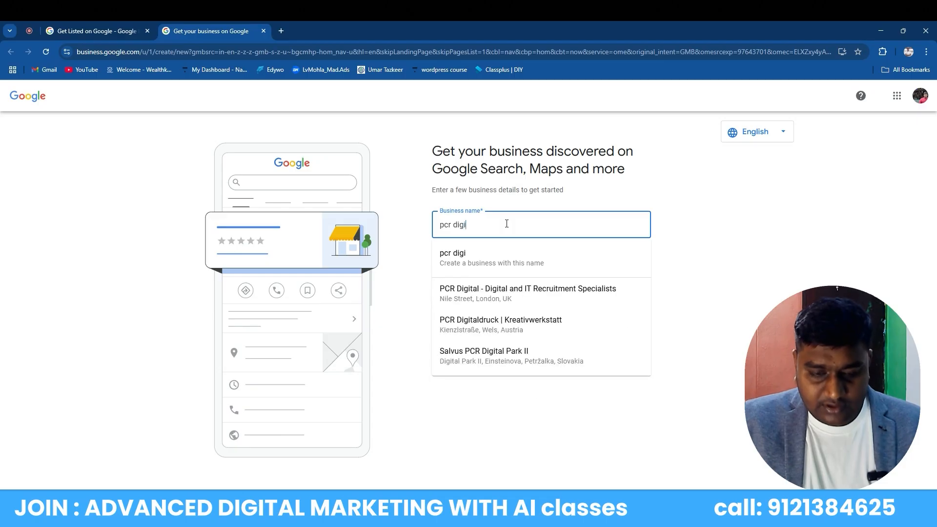
text(tal )
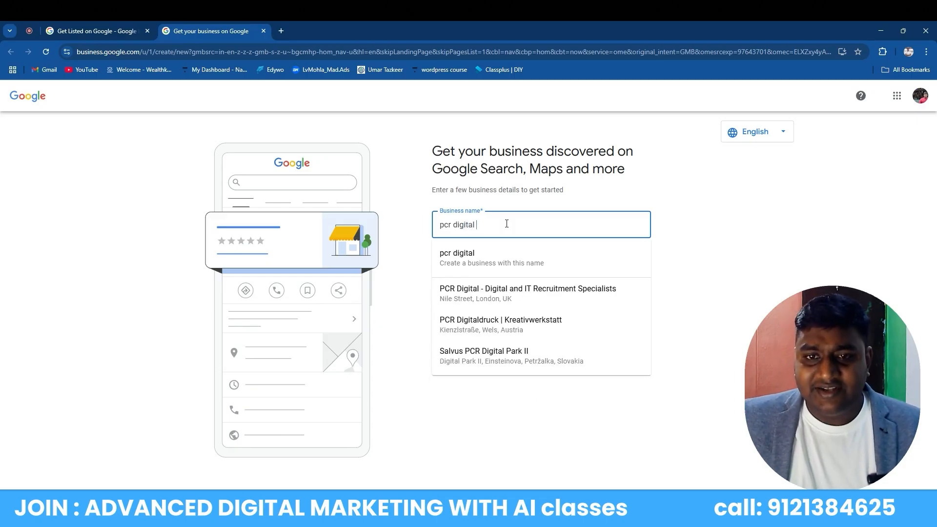
text(marketing)
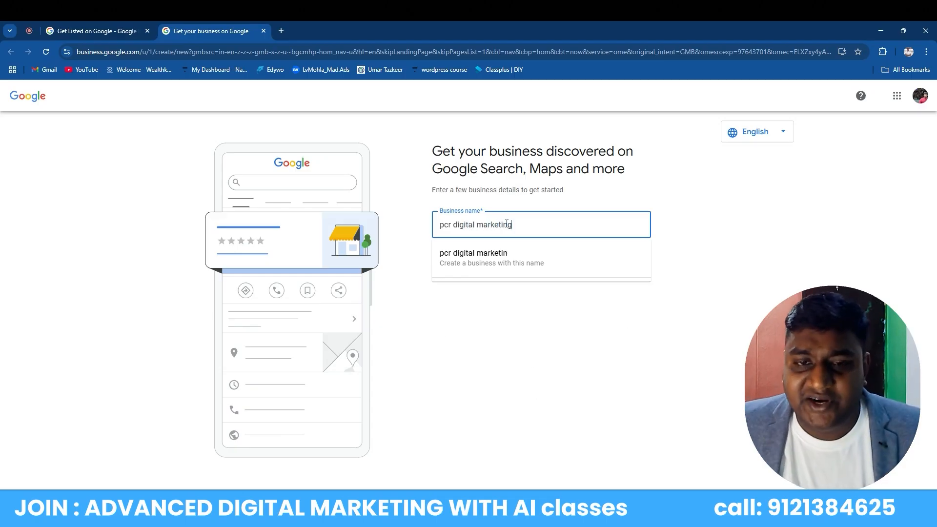
text( academy)
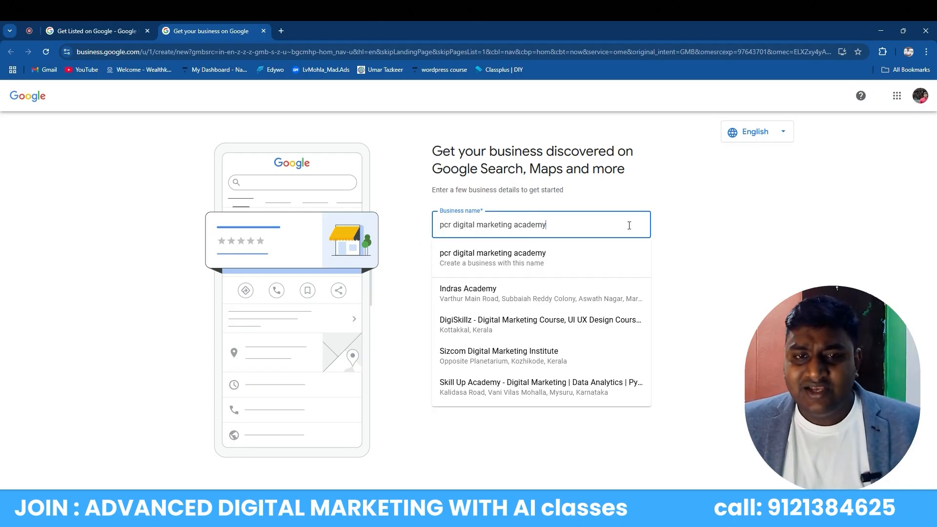
click(748, 286)
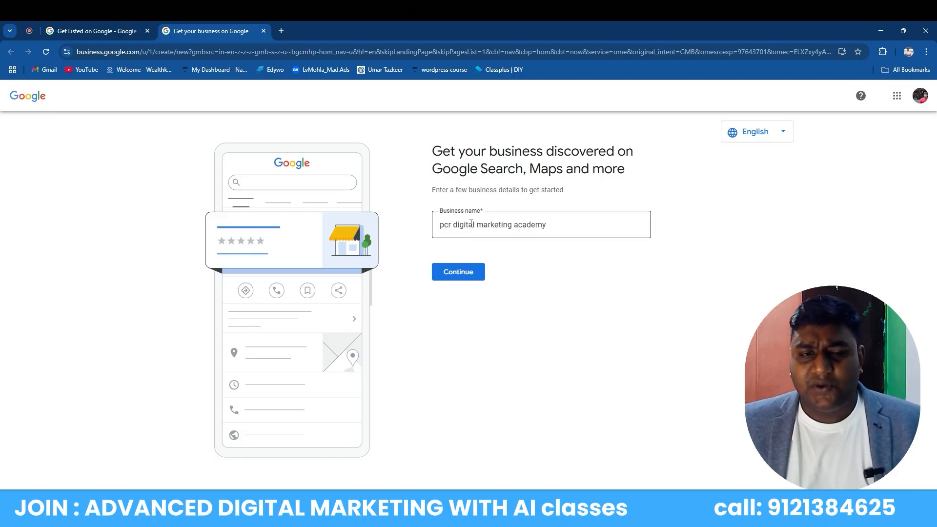
click(463, 274)
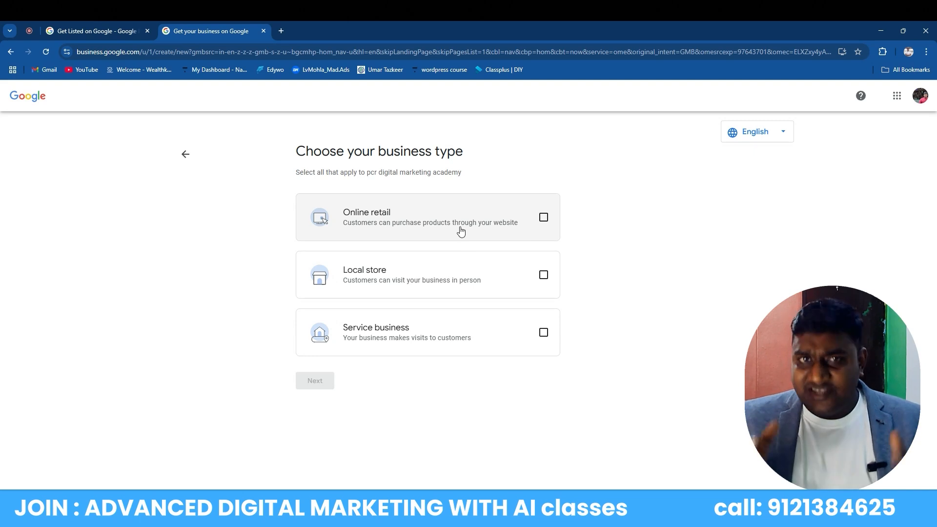
Tick Online retail, Local store and Service business as the business types, then continue
click(543, 218)
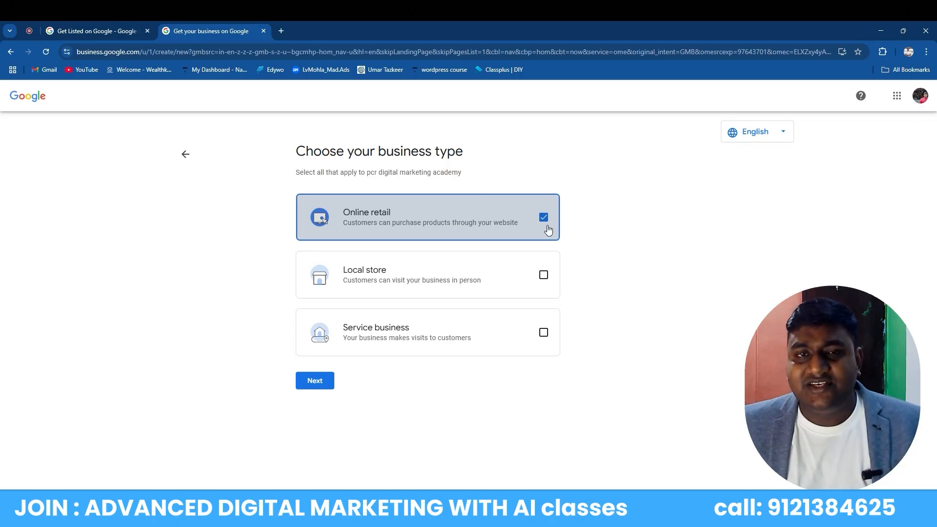
click(543, 275)
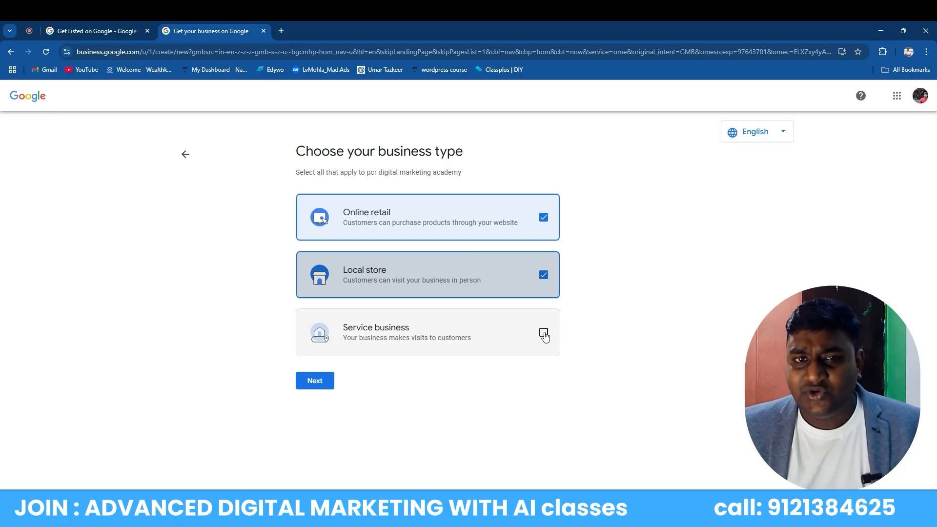
click(543, 334)
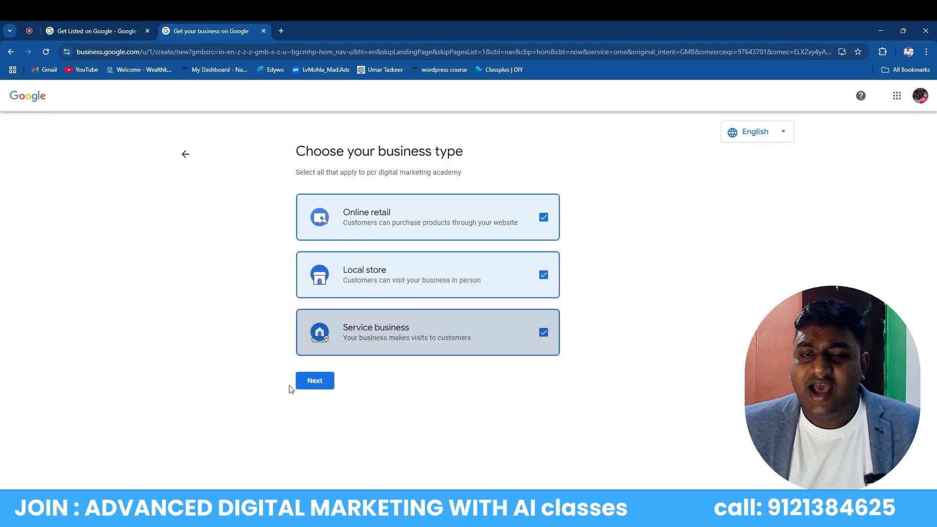
click(544, 334)
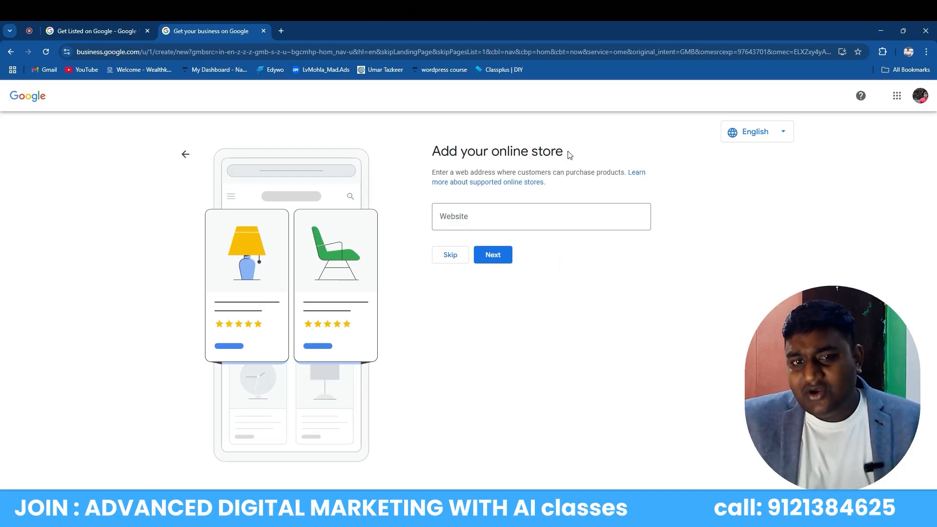
Enter llubraeb.in as the online store's website, fixing the 'imn' typo
click(482, 214)
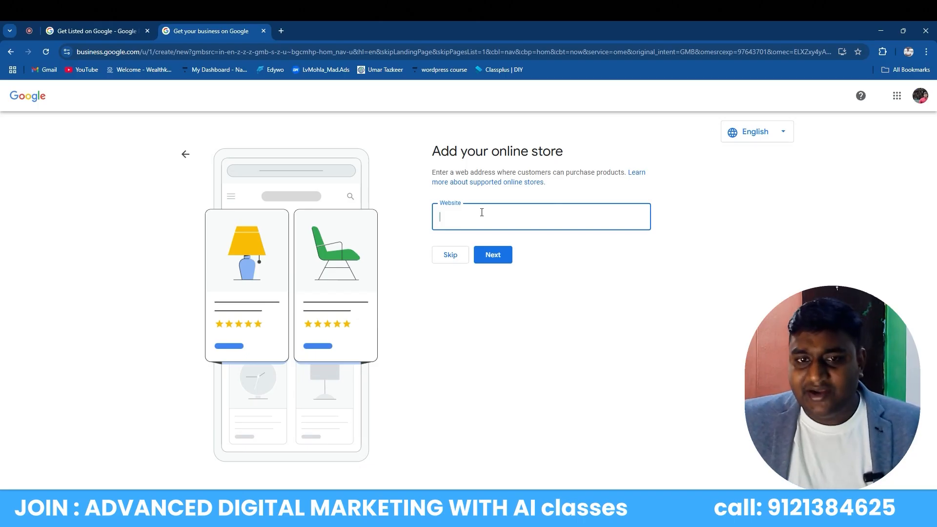
text(l)
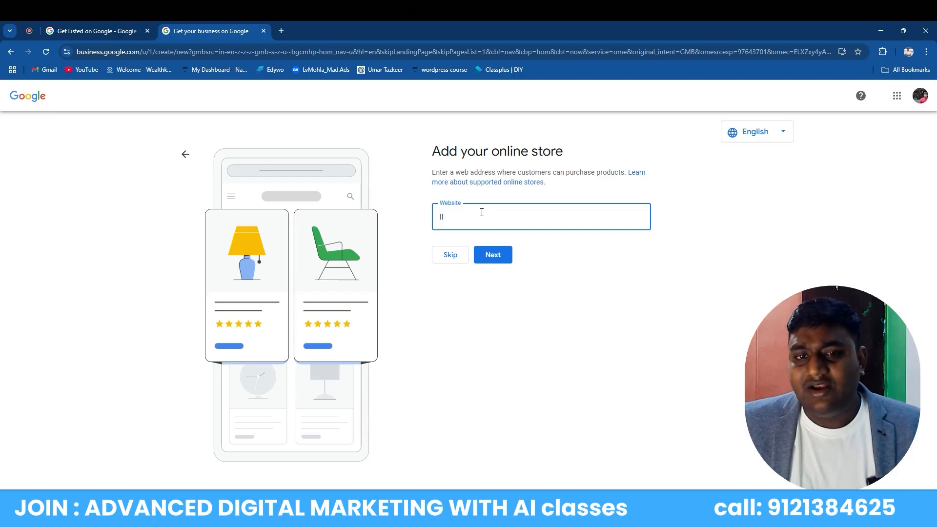
text(lubrae)
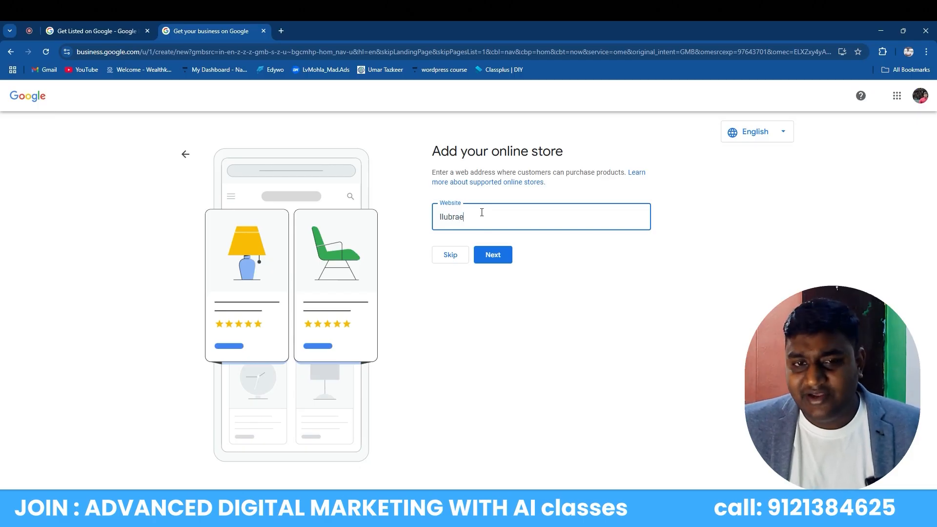
text(b.imn)
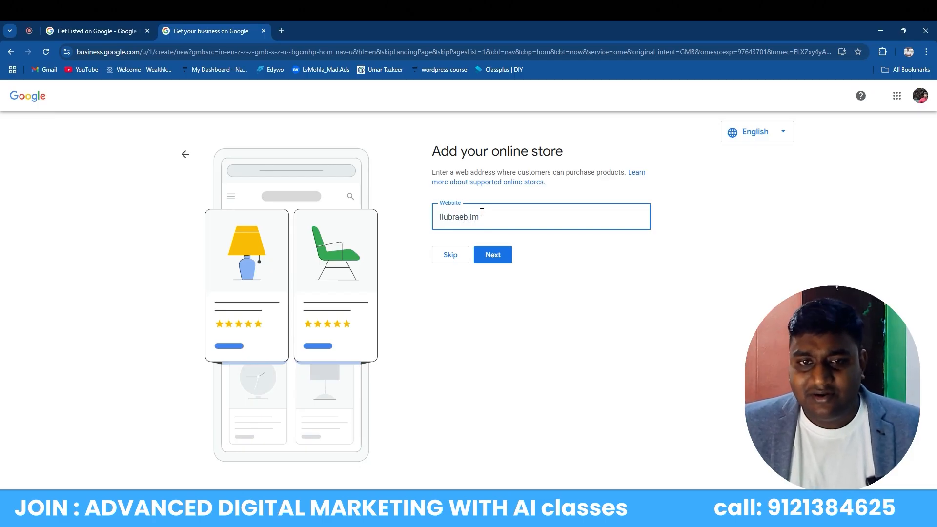
key(BackSpace)
text(n)
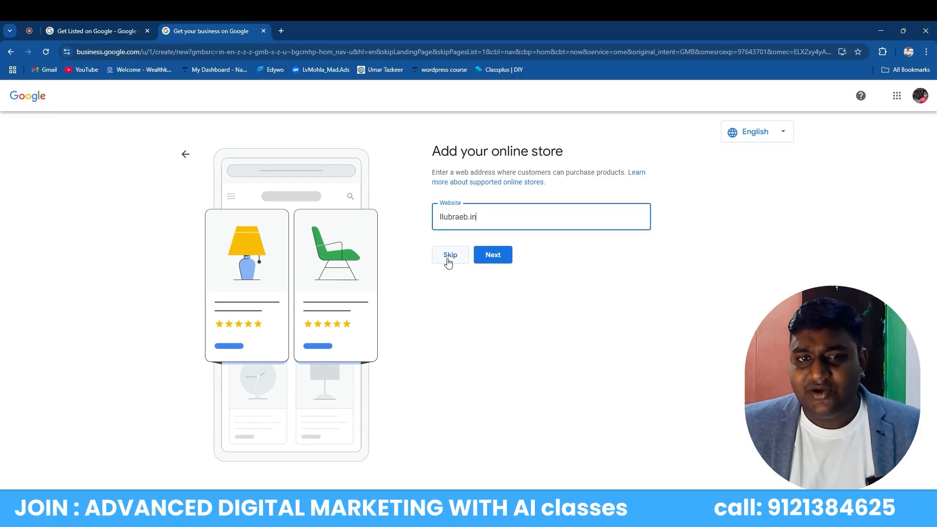
Keep the website and set the business category to Educational institution, then continue
click(492, 255)
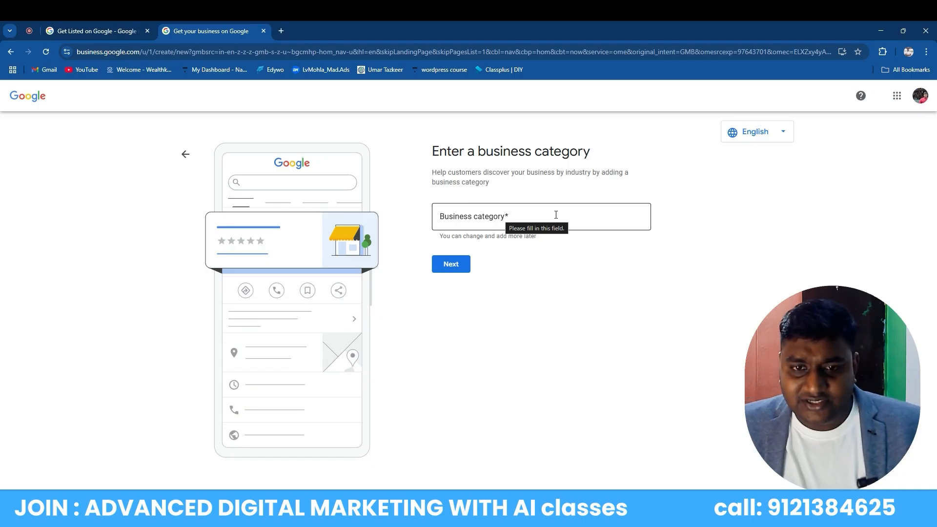
click(556, 215)
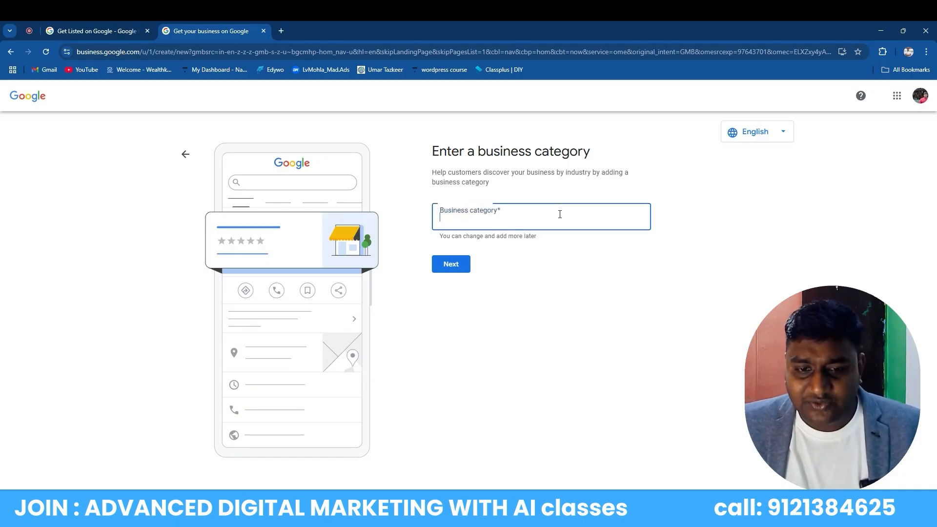
text(educatio)
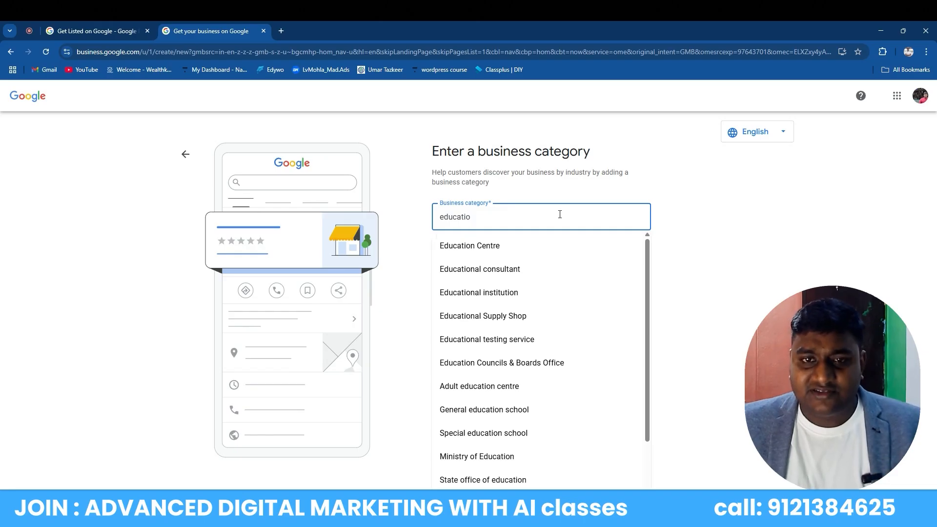
text(n)
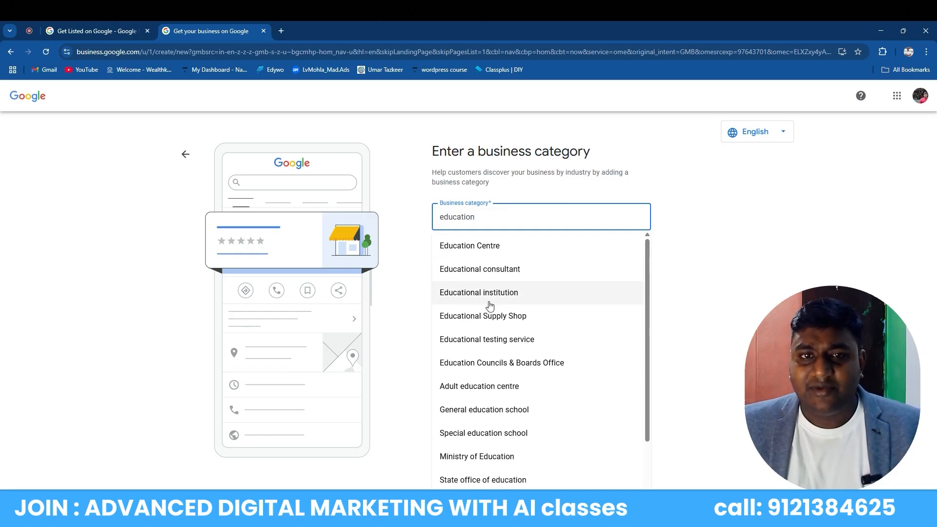
click(481, 294)
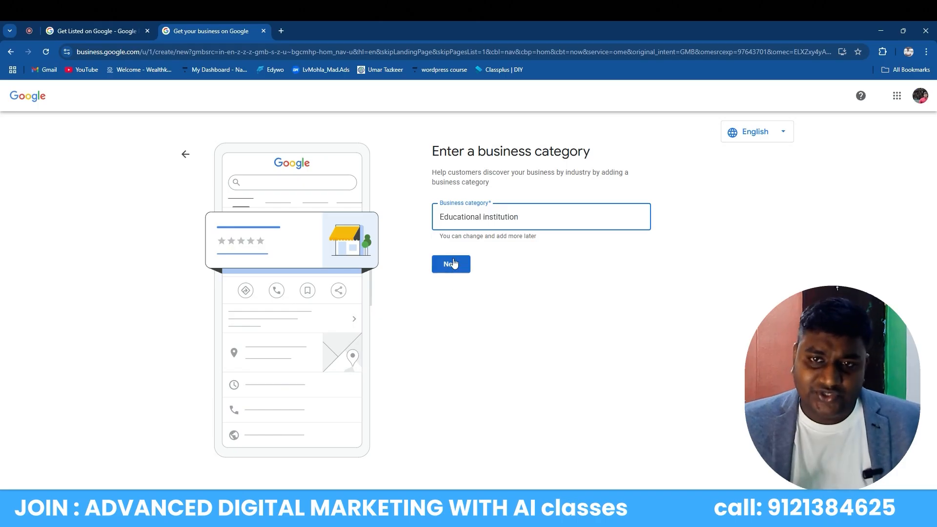
click(453, 263)
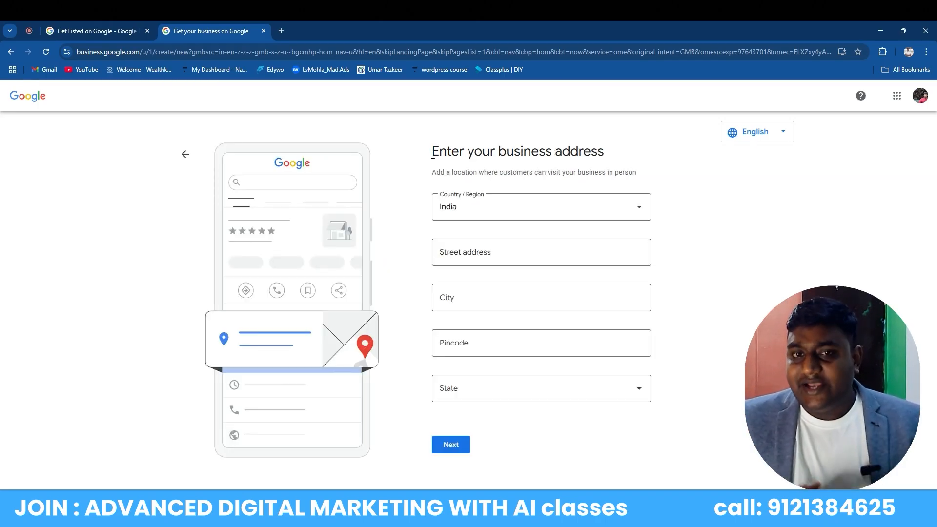
Enter the business's street address line with flat, road, street and block, correcting the road number
drag(432, 154, 634, 159)
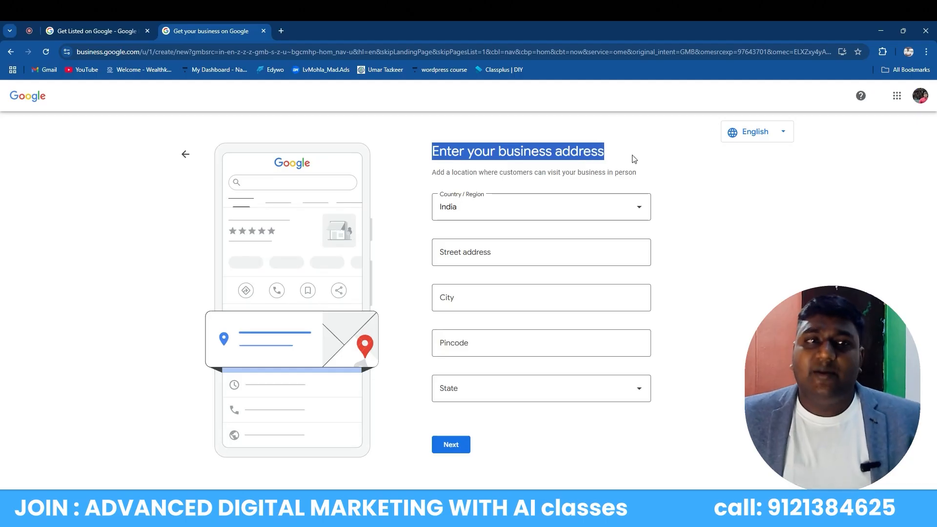
click(644, 162)
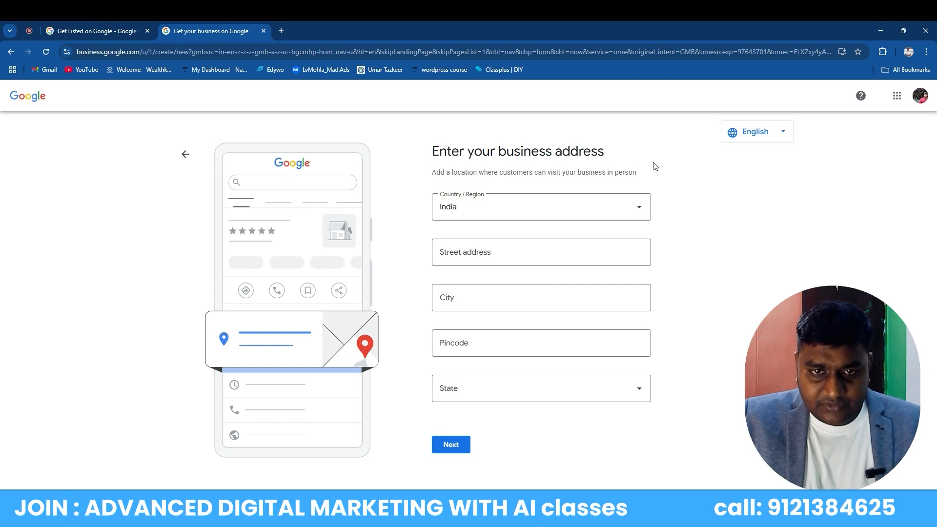
click(557, 262)
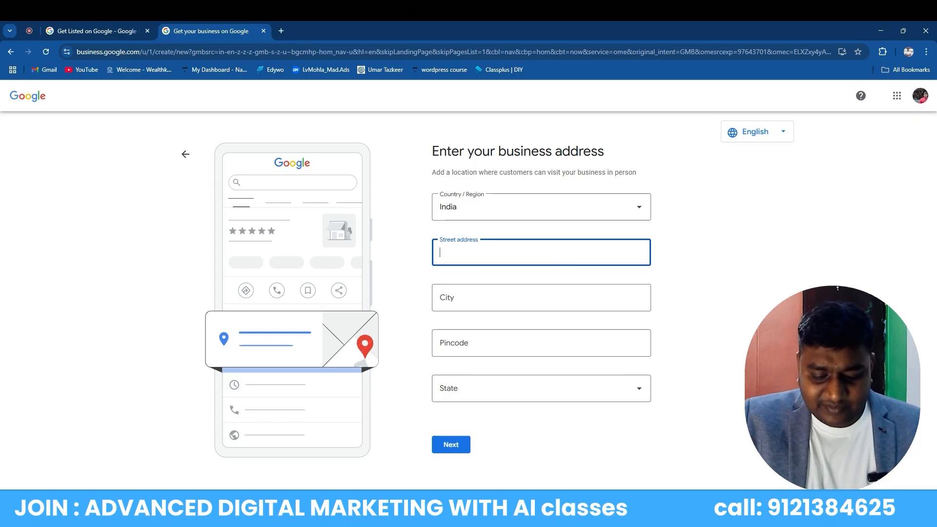
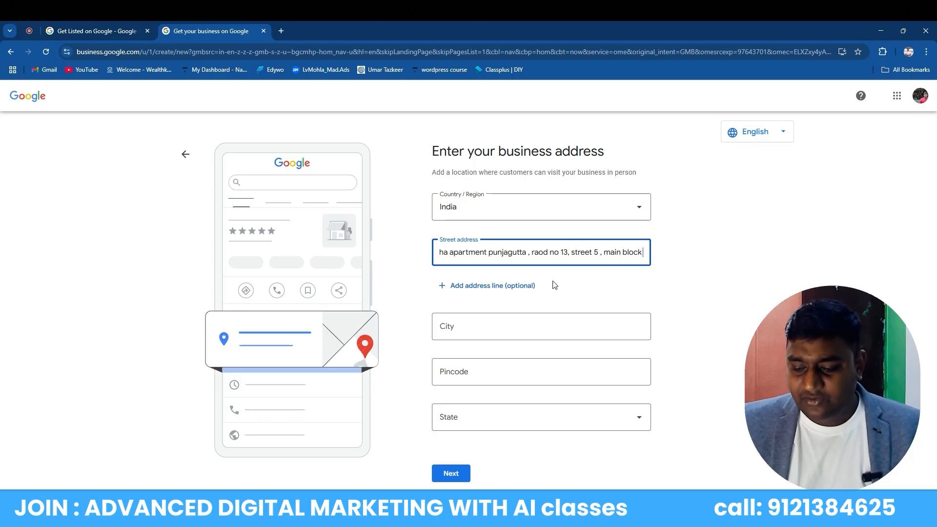
Set the city to Hyderabad, fill the pincode, choose state Telangana, and submit the address
click(523, 330)
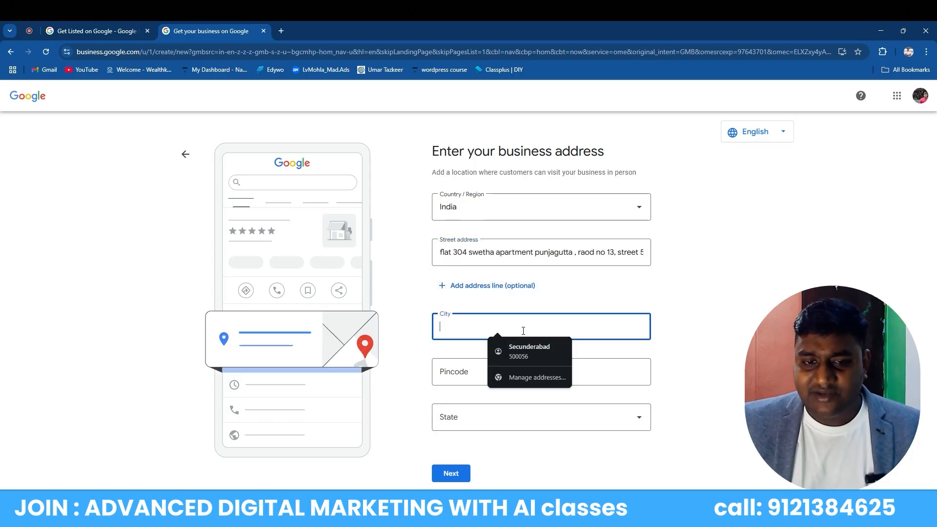
text(hy)
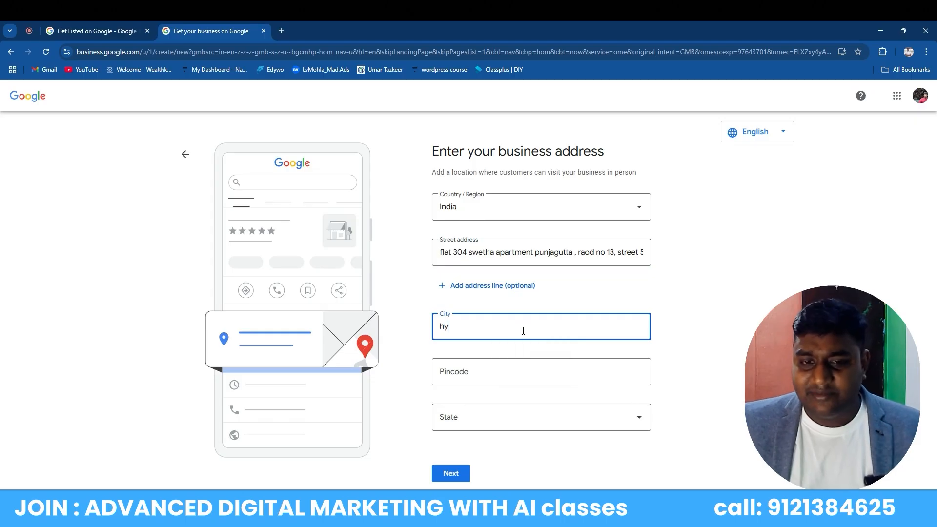
text(derabad)
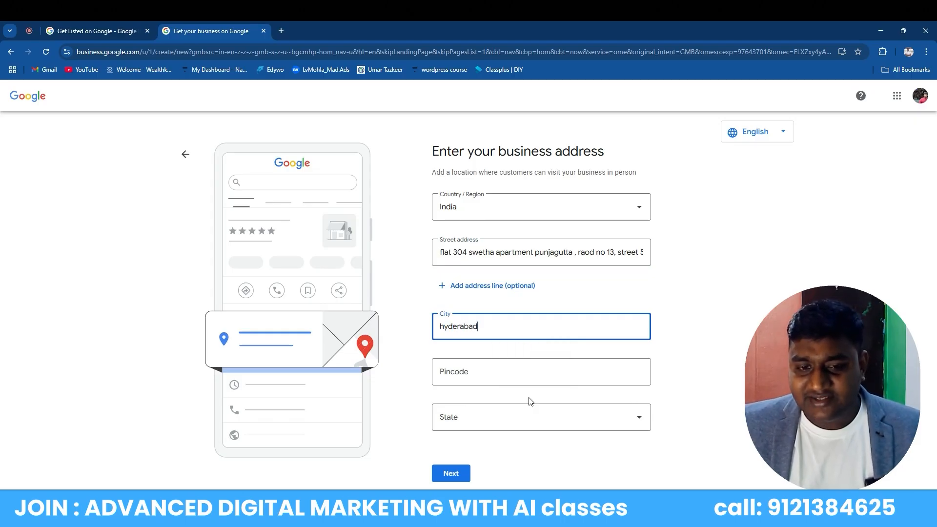
click(535, 367)
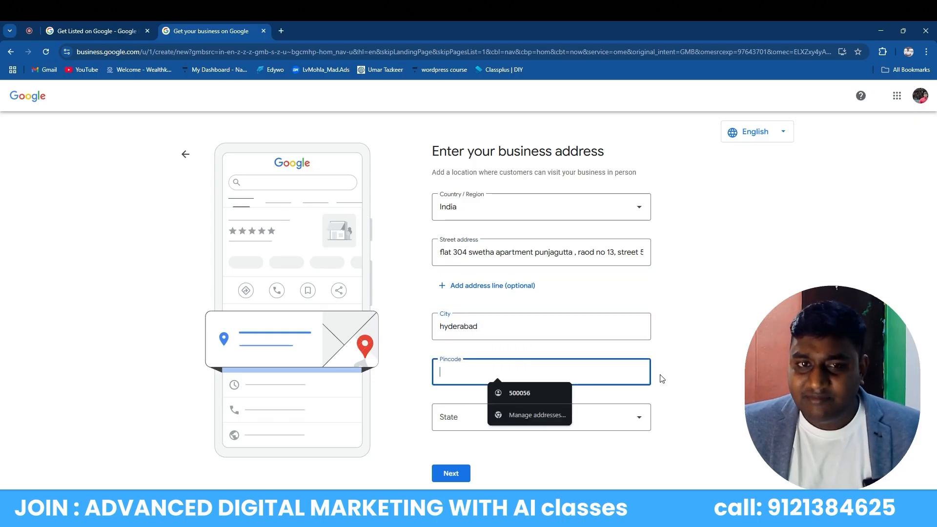
text(5000)
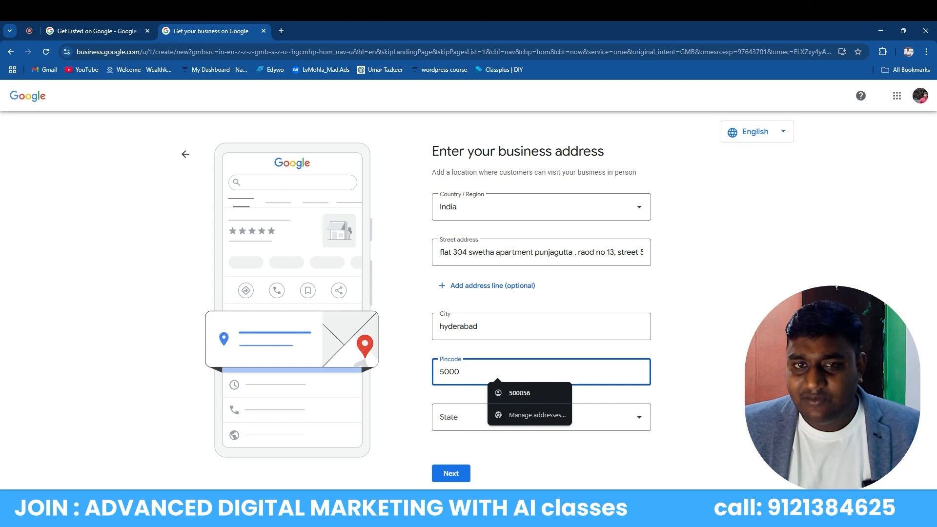
text(56)
click(418, 386)
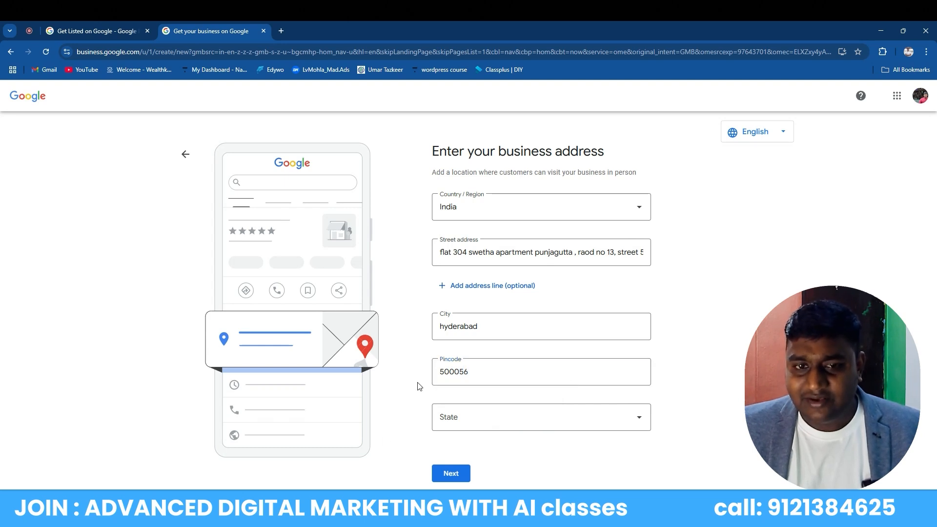
click(513, 423)
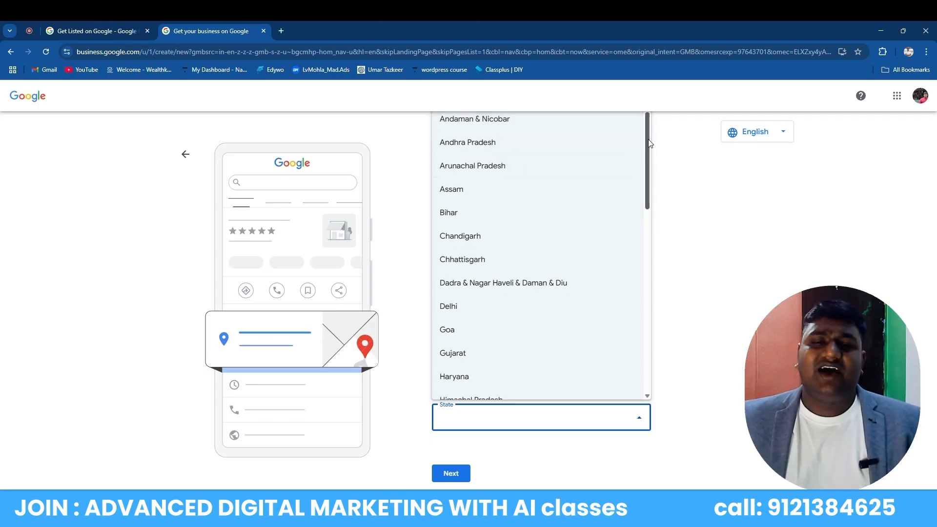
drag(648, 137, 656, 323)
click(498, 303)
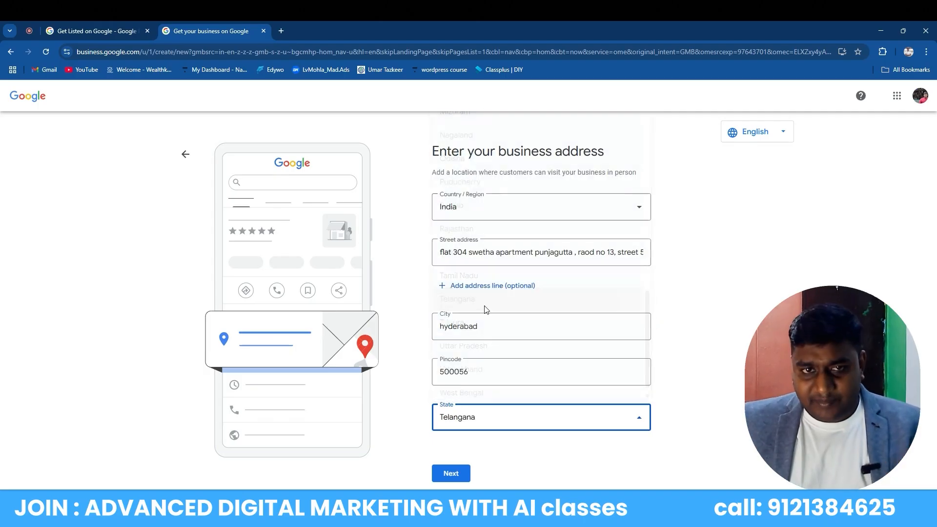
click(457, 480)
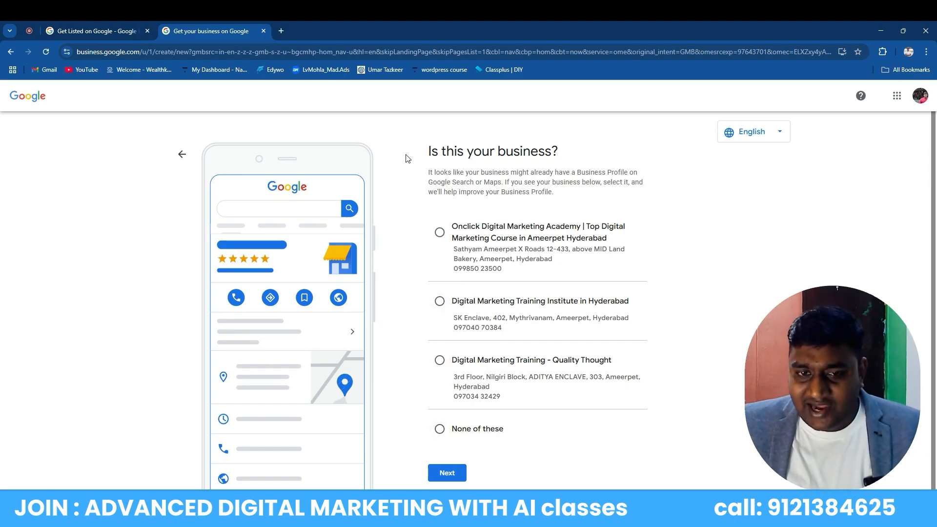
Choose None of these for the suggested existing listings and continue to pin placement
drag(423, 148, 586, 155)
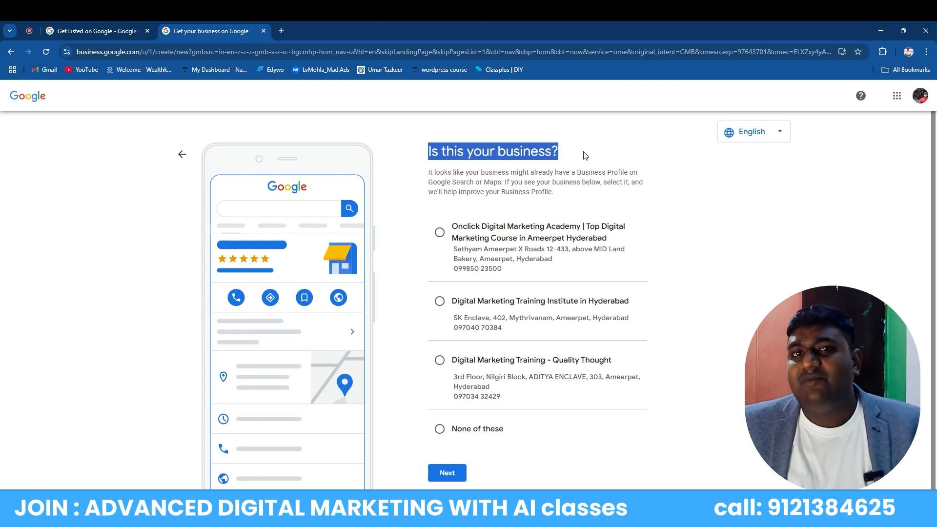
click(585, 155)
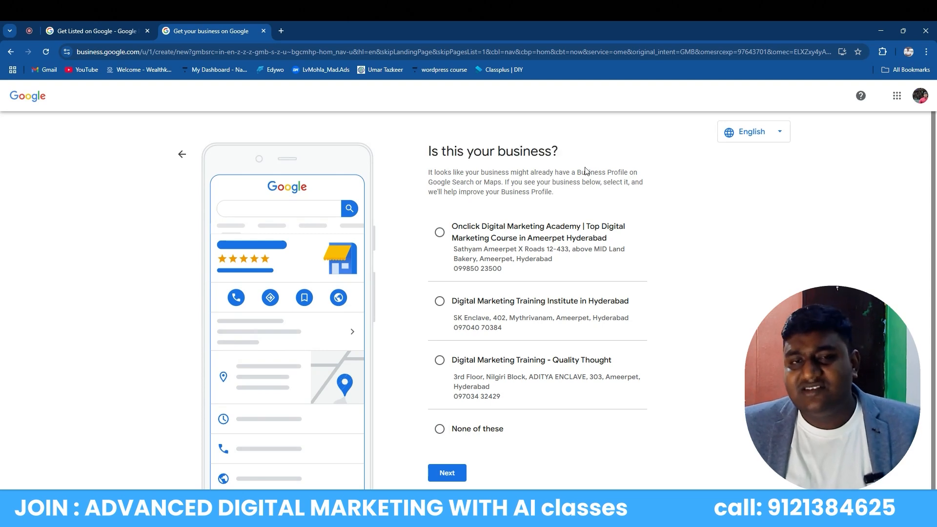
click(440, 431)
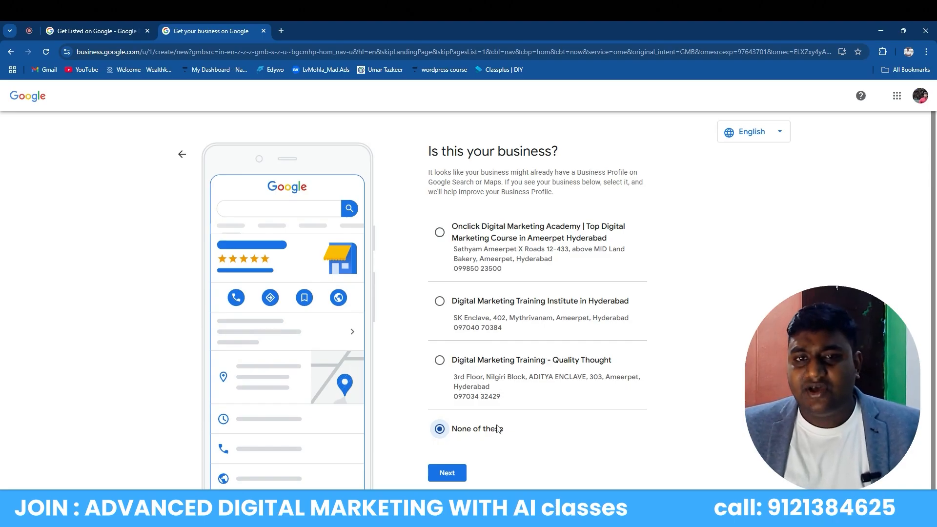
click(458, 477)
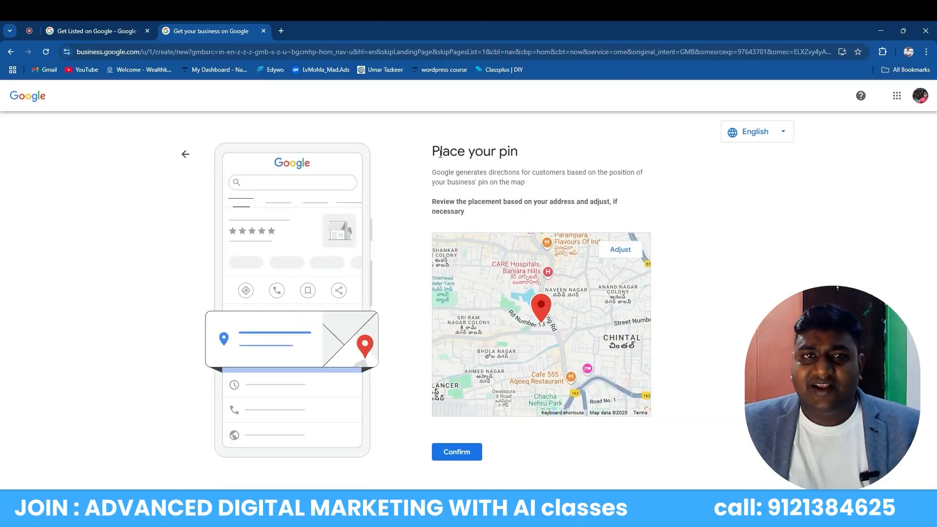
Position the map pin between United Colors of Benetton and Oftog Business Solutions, then confirm it
drag(429, 152, 538, 155)
click(541, 151)
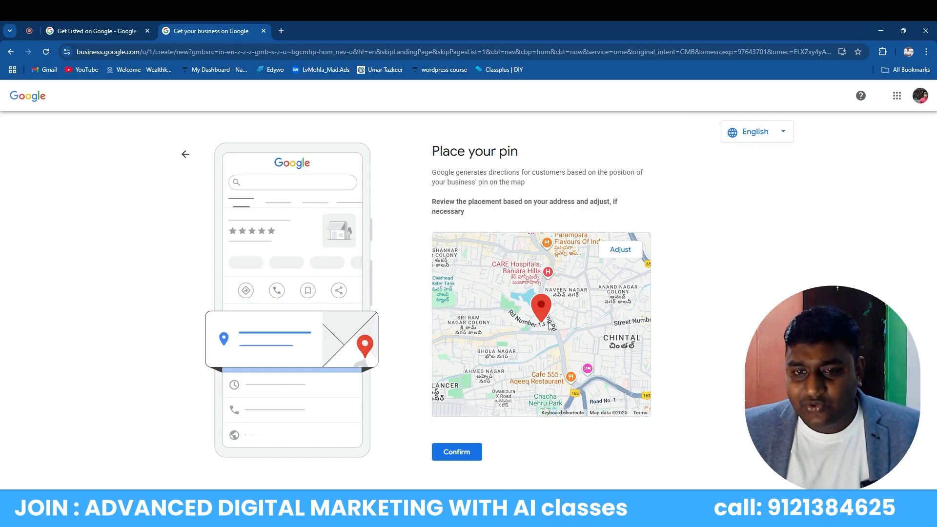
click(620, 250)
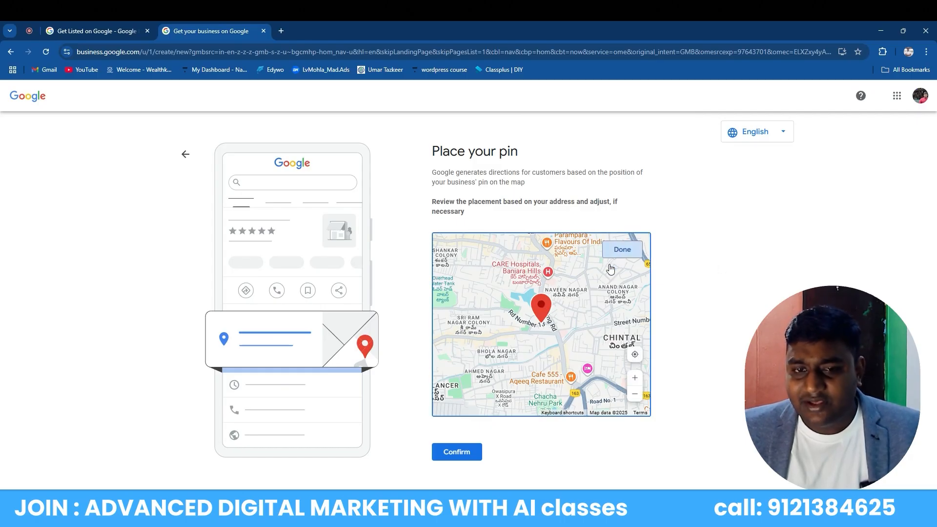
scroll(610, 268, up, 5)
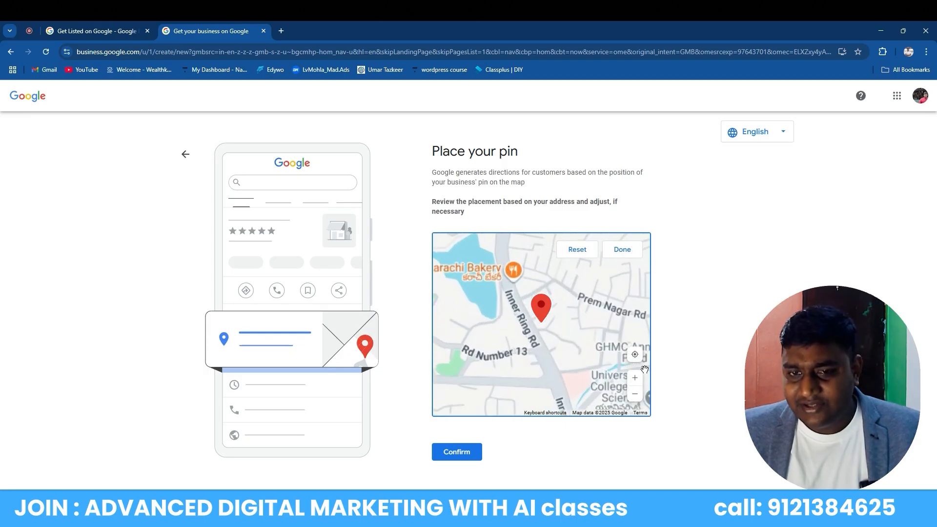
scroll(645, 369, up, 5)
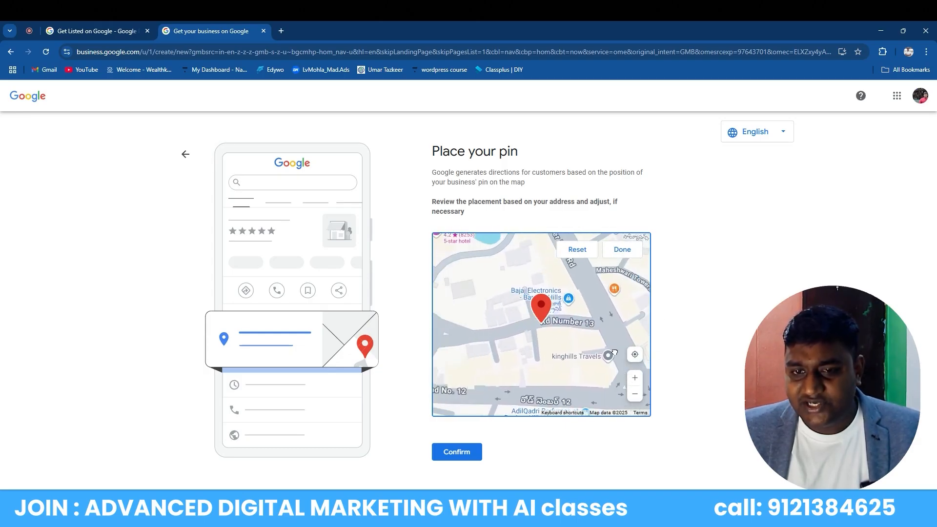
drag(614, 352, 578, 369)
scroll(578, 370, up, 2)
drag(550, 334, 564, 429)
drag(495, 390, 600, 247)
drag(584, 304, 461, 400)
drag(572, 348, 541, 384)
drag(550, 319, 562, 345)
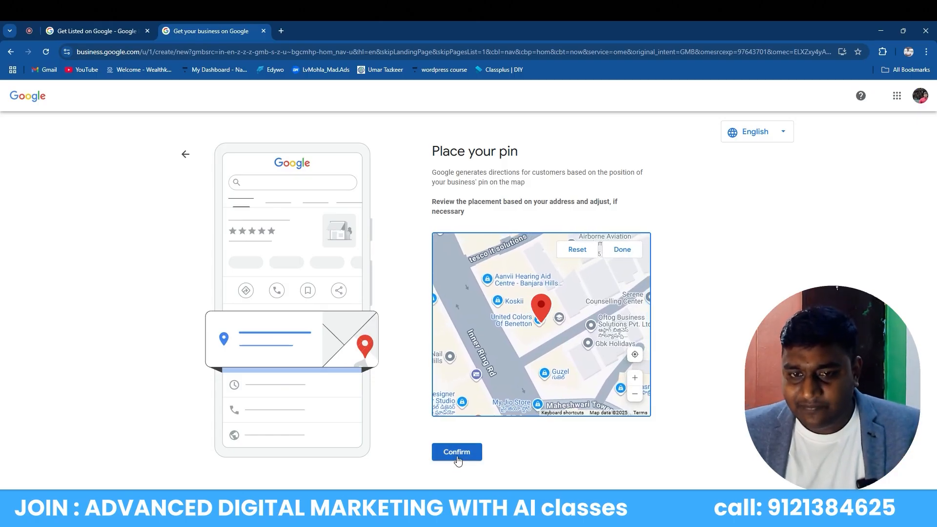
drag(558, 317, 562, 281)
drag(580, 341, 559, 380)
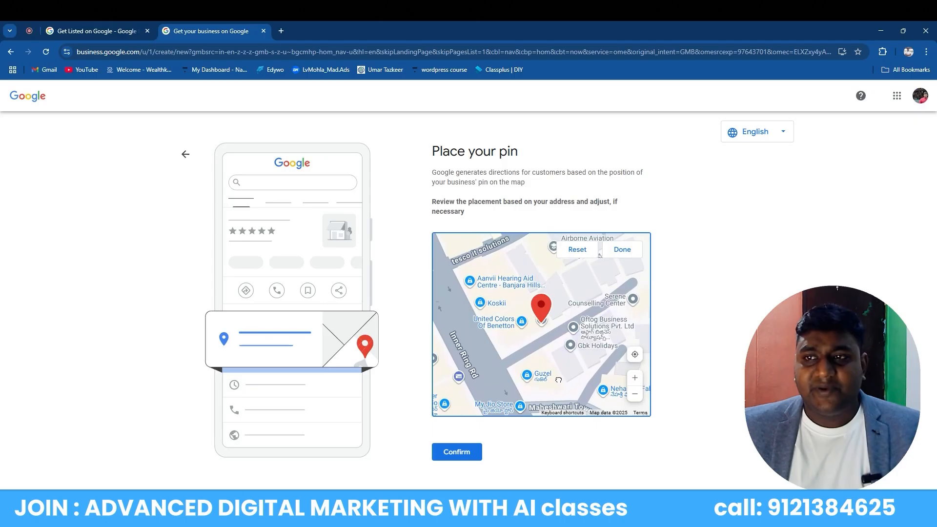
click(462, 454)
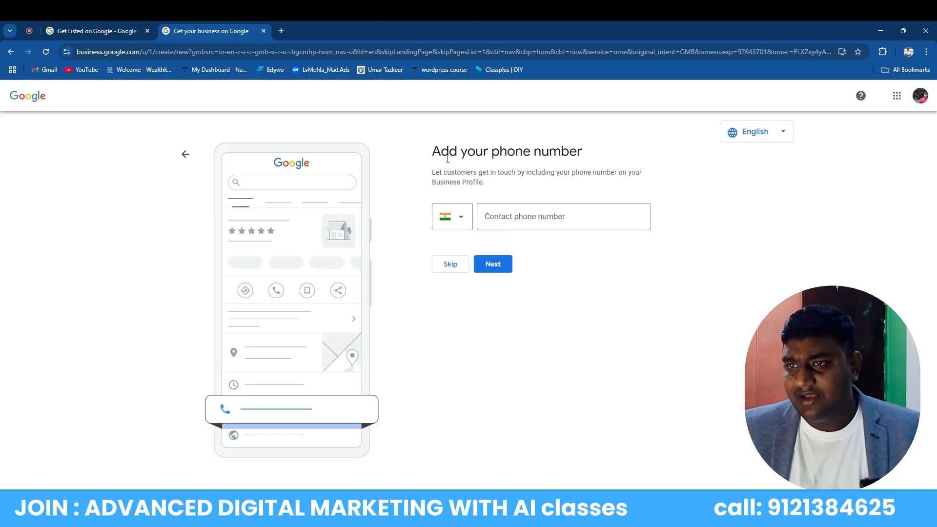
Check the signed-in Google account, then enter and submit the business's contact phone number
drag(432, 151, 609, 158)
click(608, 158)
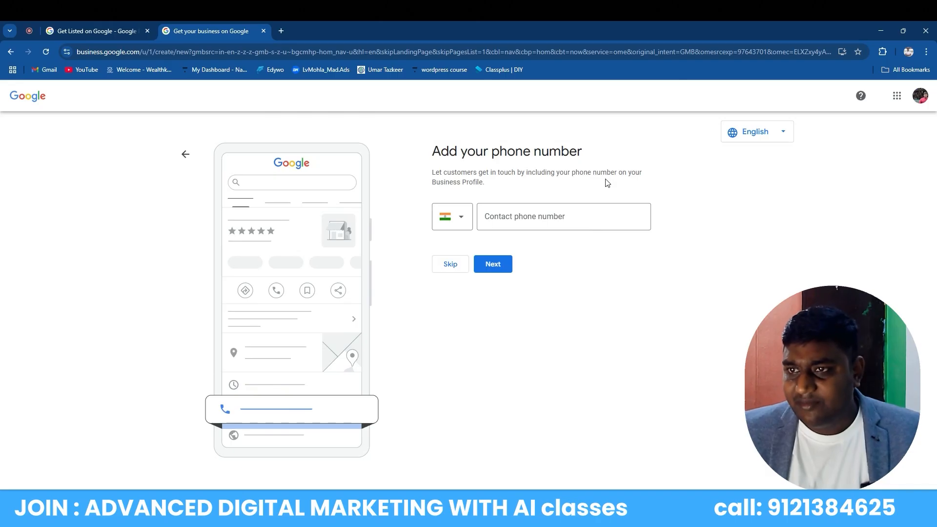
click(918, 96)
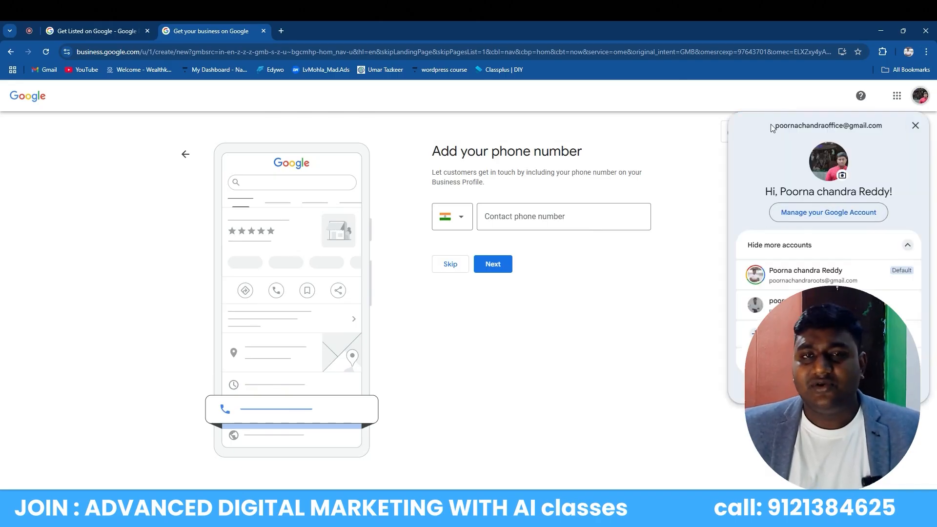
drag(774, 125, 896, 139)
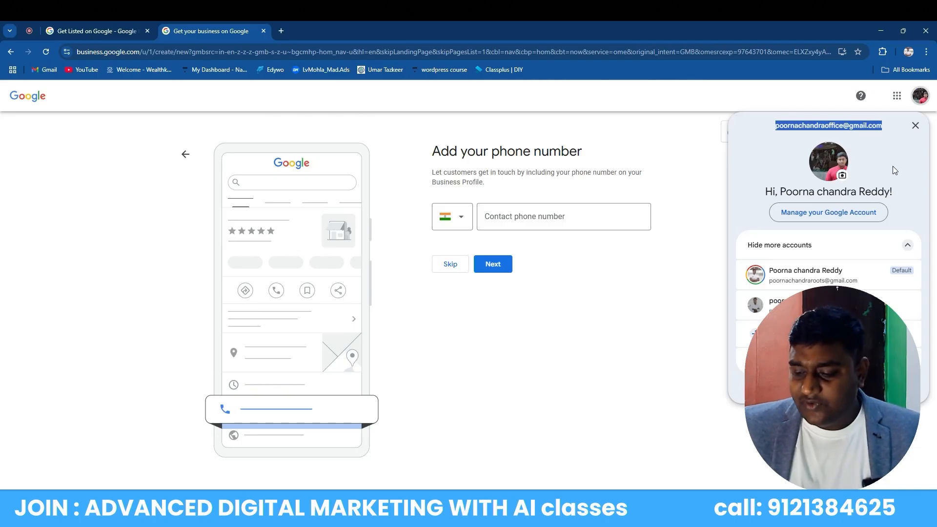
click(915, 125)
click(571, 217)
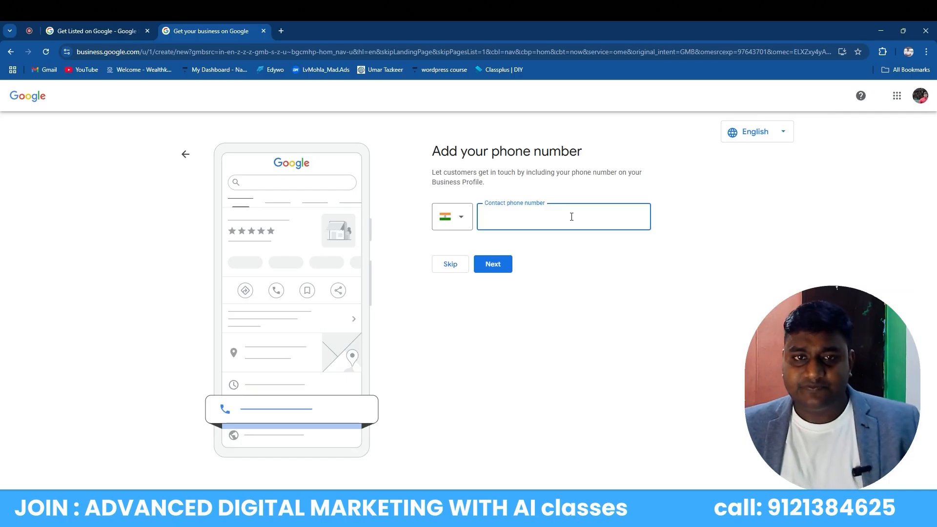
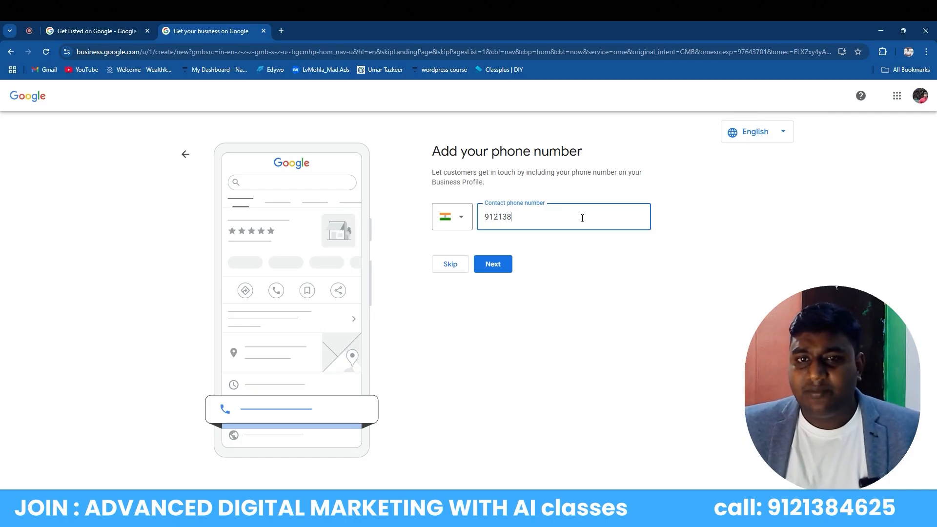
click(489, 268)
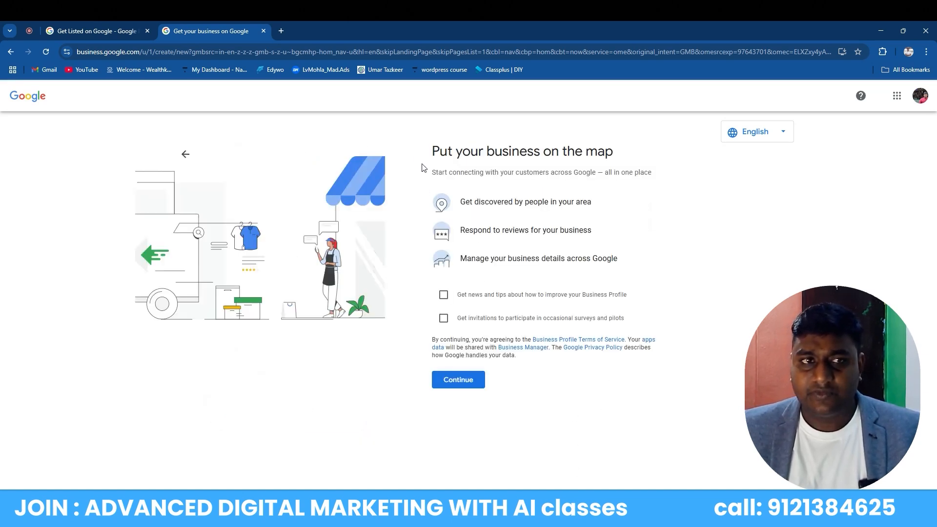
Opt into profile news and tips and survey invitations, and accept the terms
drag(430, 152, 619, 155)
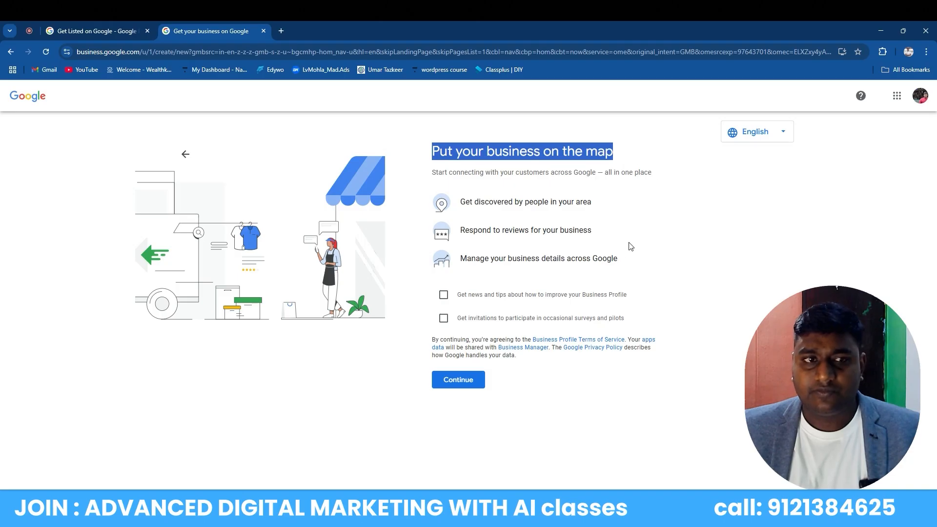
click(583, 408)
click(443, 296)
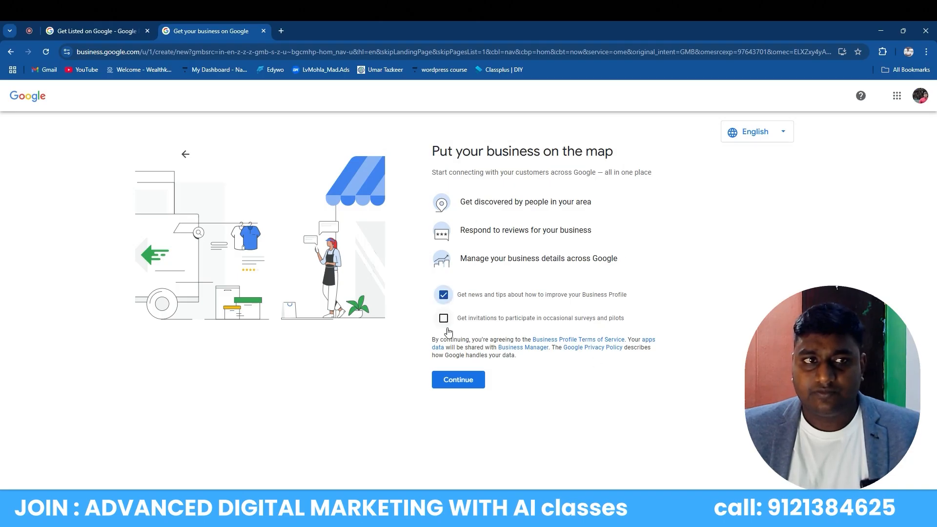
click(443, 318)
click(461, 377)
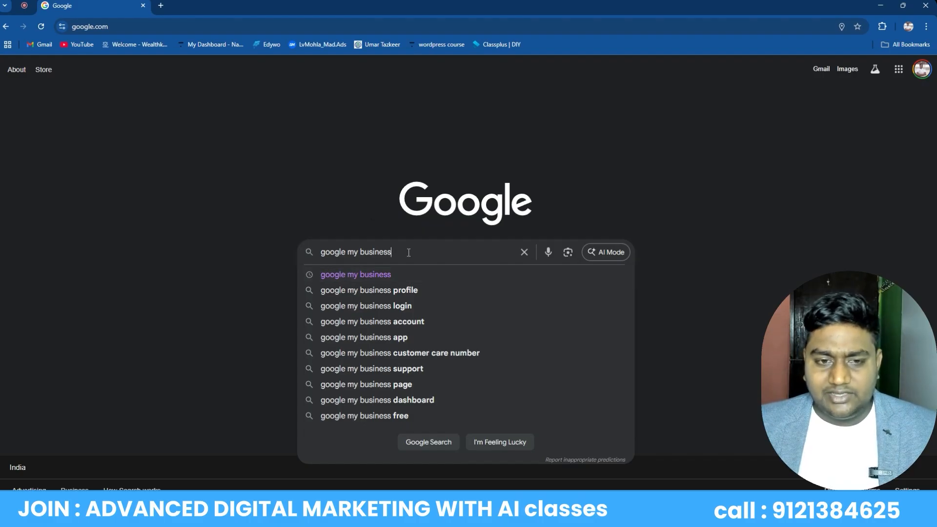
Submit the 'google my business' search to show its results
key(Return)
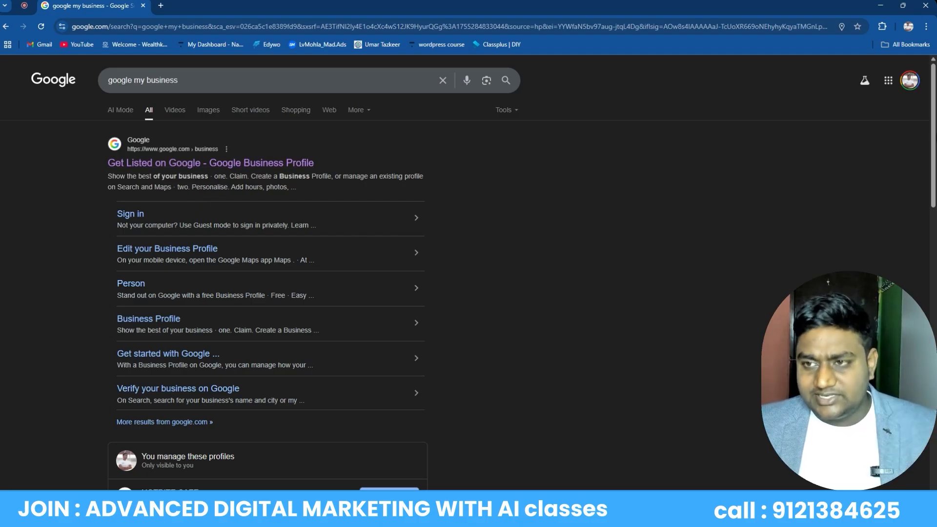
Scroll to You manage these profiles and open the HOTBITE CAFE profile
scroll(905, 144, down, 5)
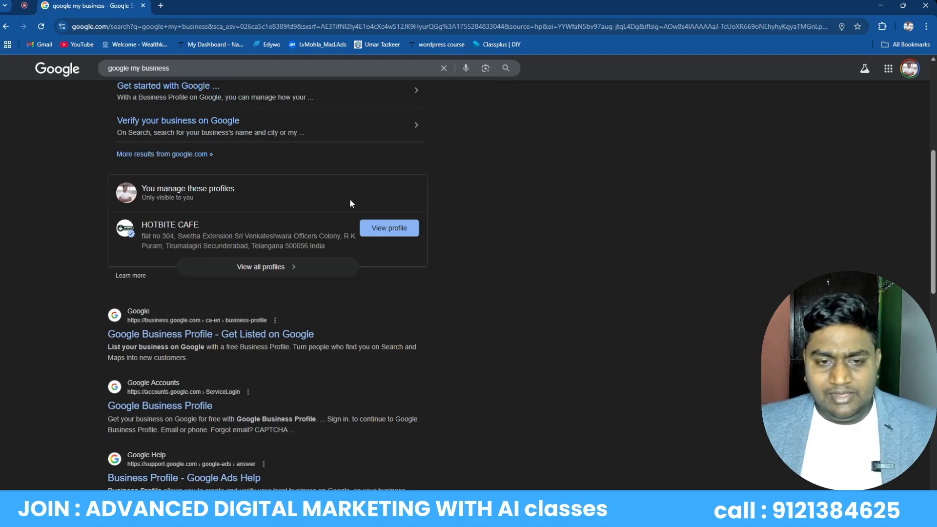
click(383, 232)
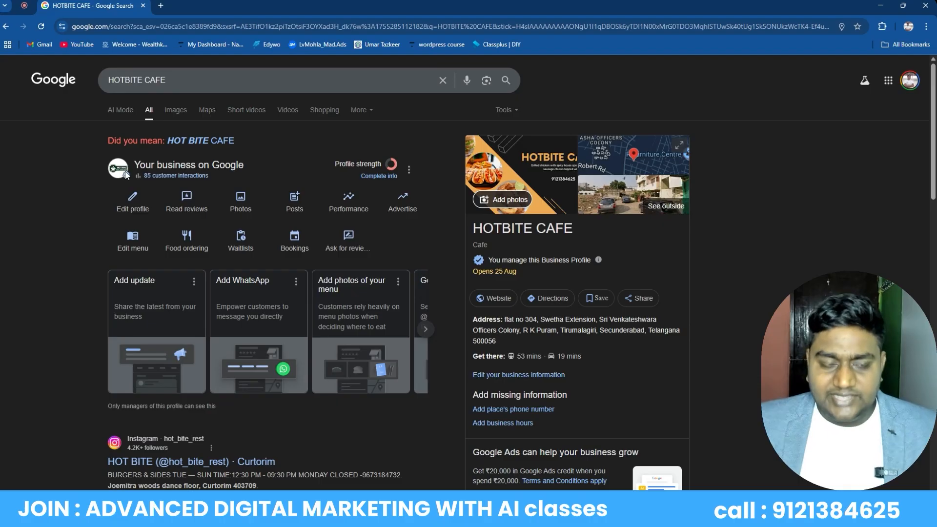
Open HOTBITE CAFE's Business information editor, skim Contact, Location, Hours and More, then return to About
click(128, 203)
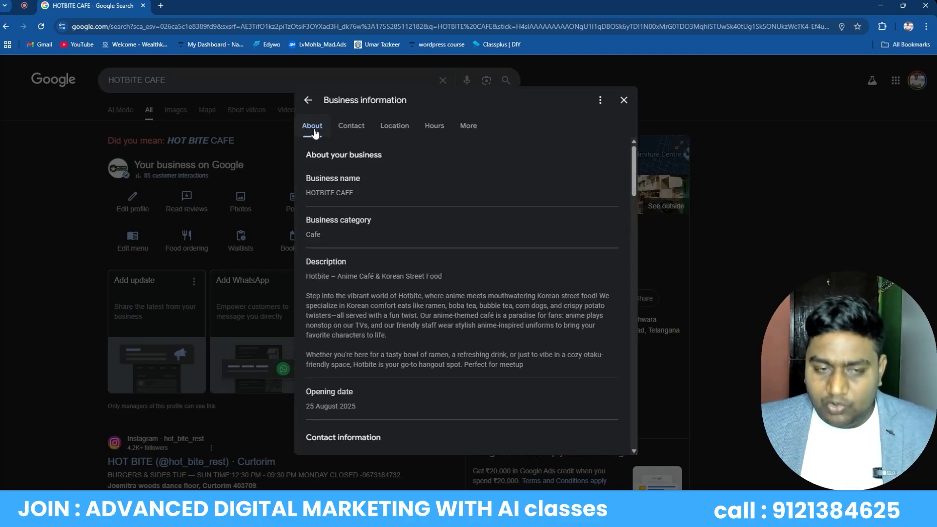
click(353, 126)
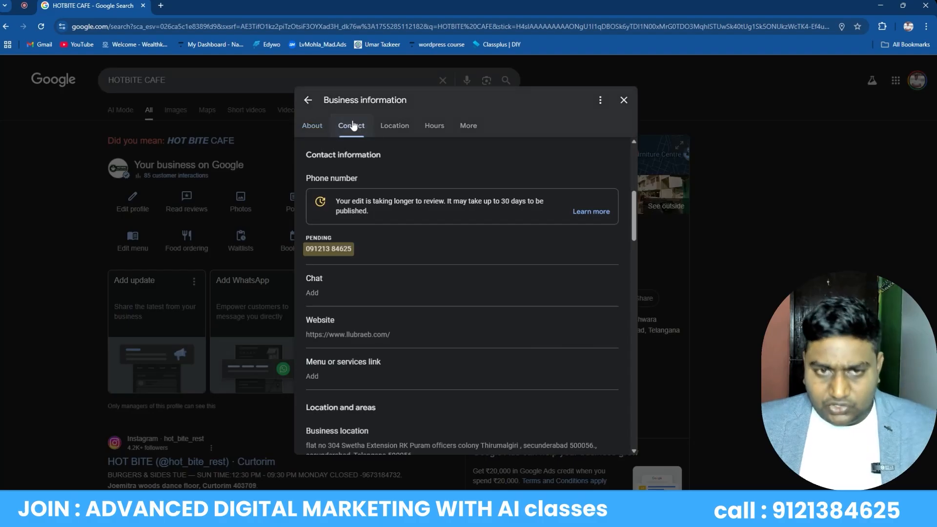
click(401, 128)
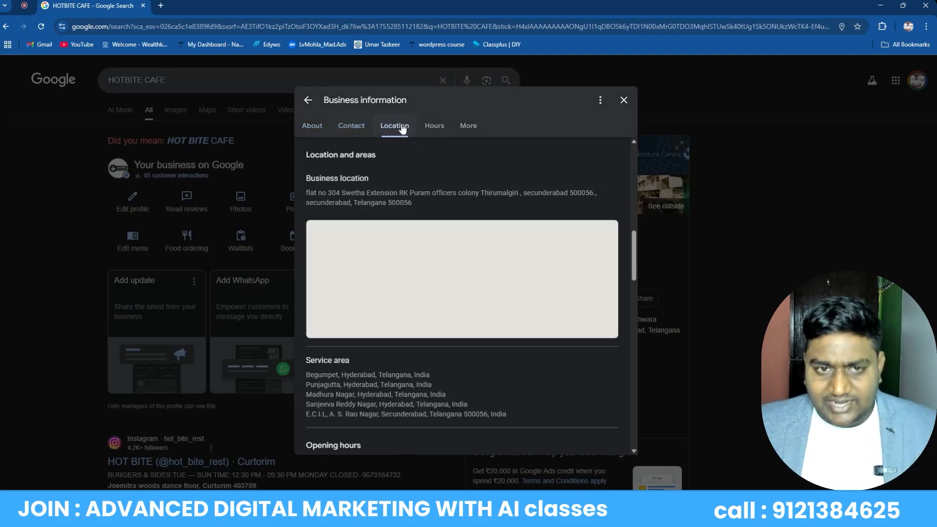
click(446, 127)
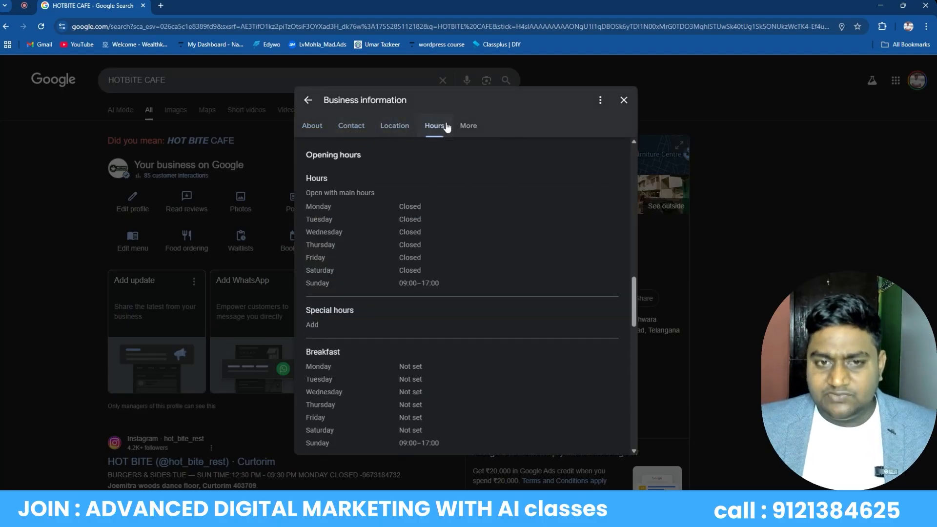
click(470, 128)
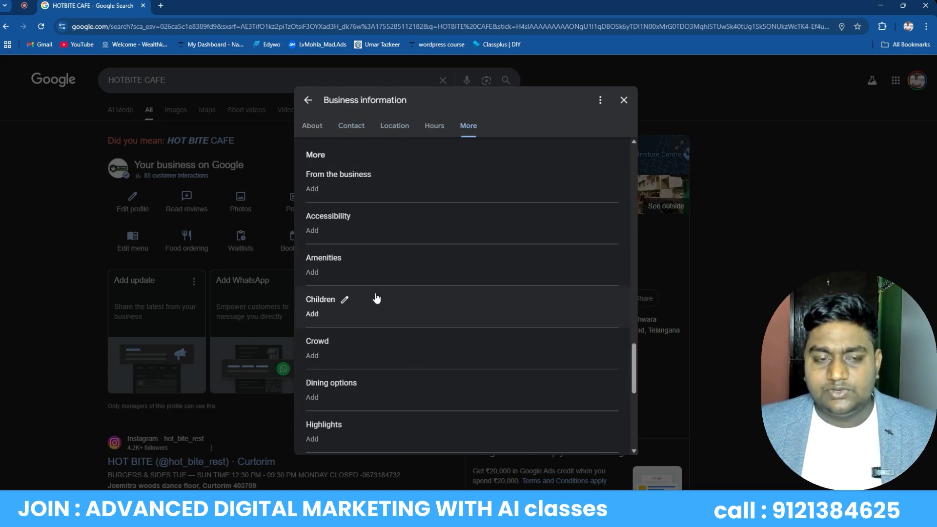
click(313, 130)
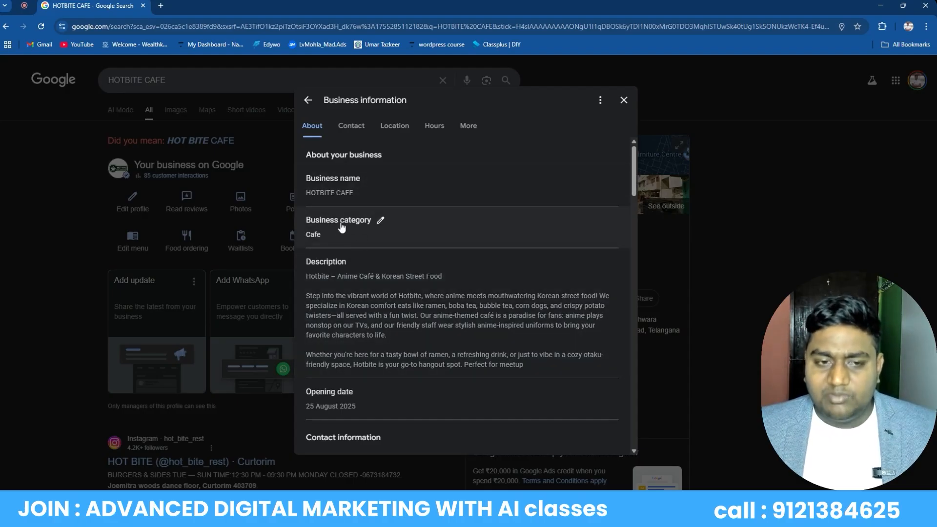
Check the business category and leave it set to Cafe
click(381, 221)
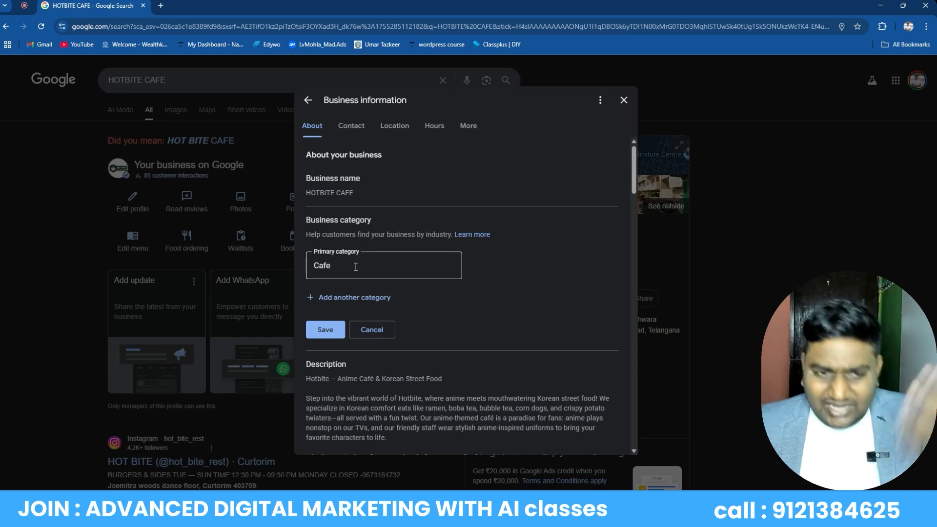
click(388, 330)
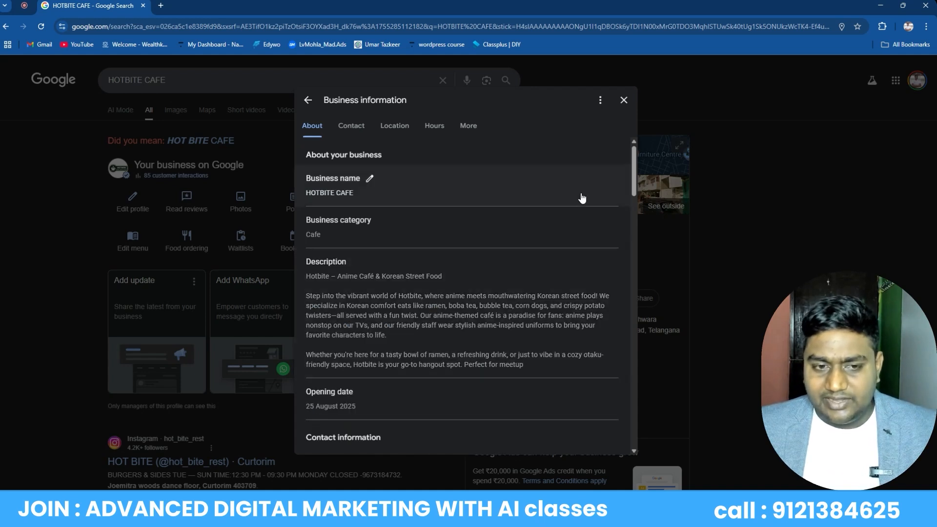
scroll(632, 184, down, 2)
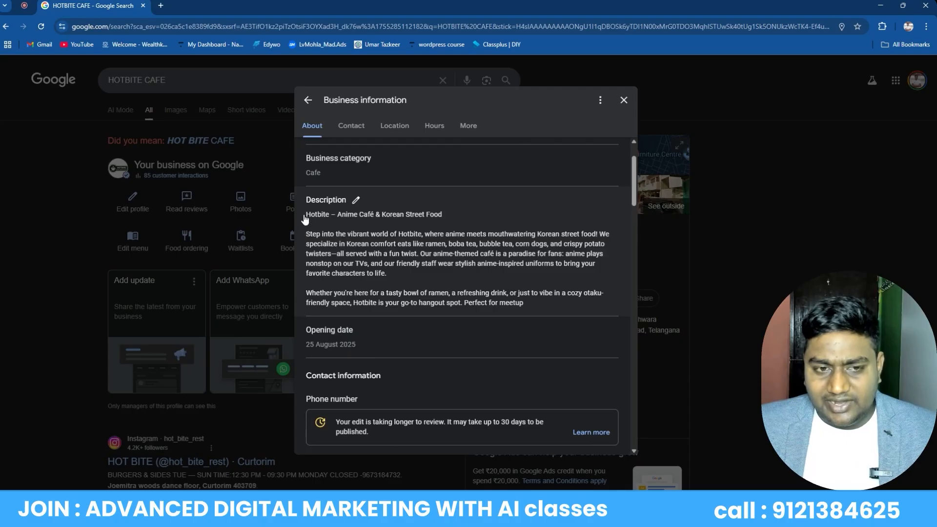
Select the existing description, then reopen the description editor and start a new browser tab
drag(304, 216, 529, 305)
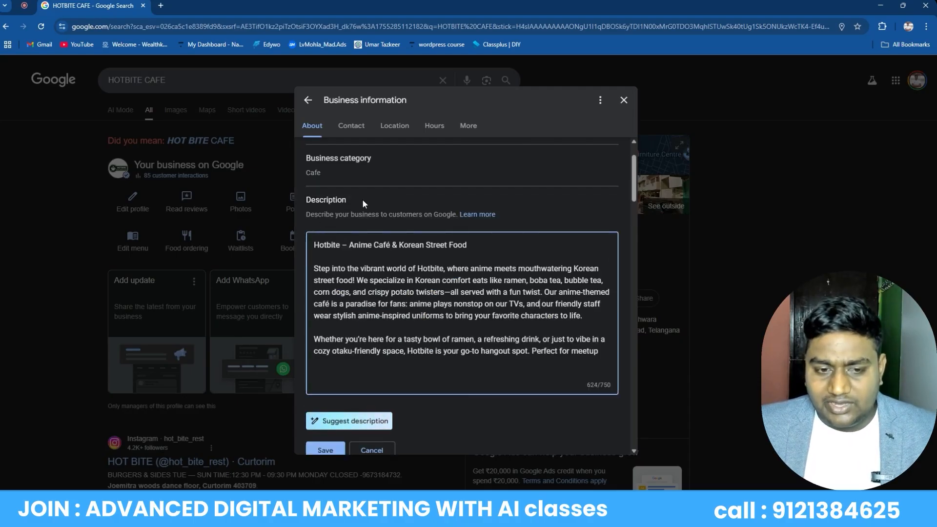
click(372, 450)
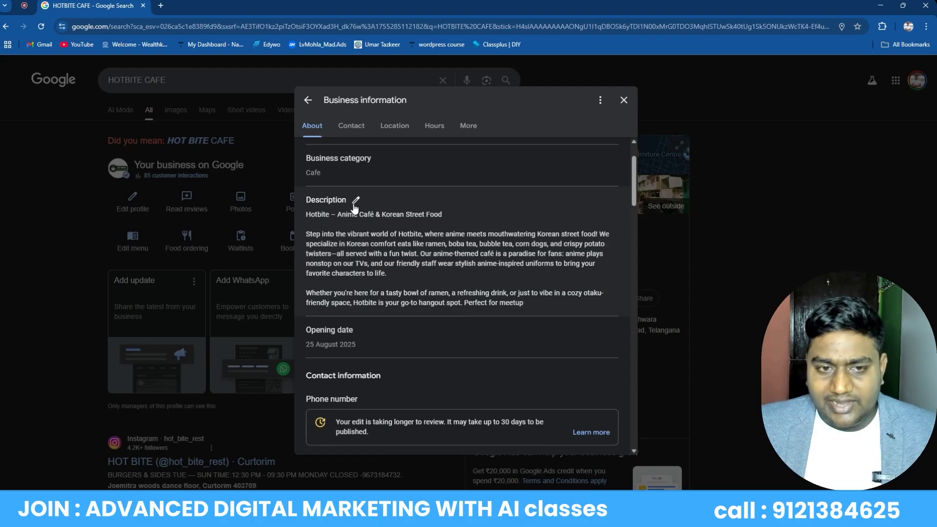
click(354, 204)
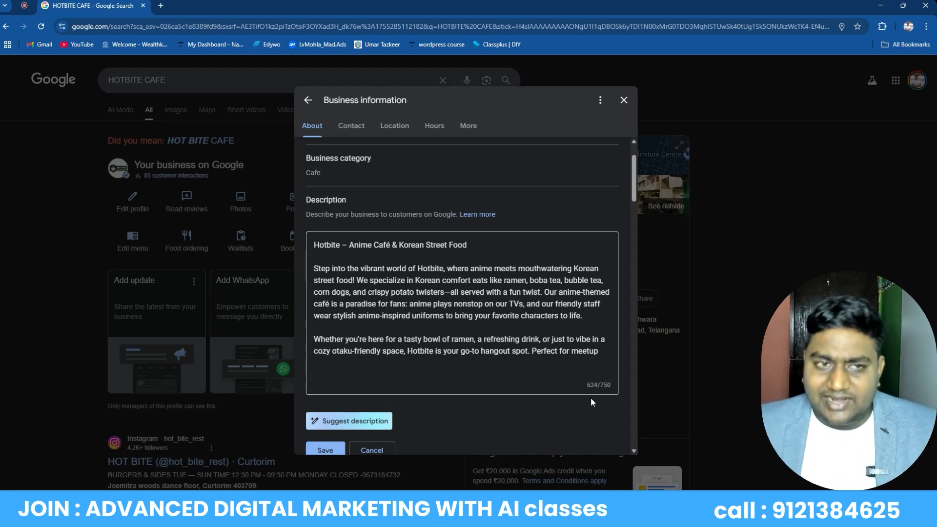
click(166, 6)
On chat.openai.com, ask for a 750-word SEO-friendly Google Maps description for the cafe
text(chat.openai.com)
key(Return)
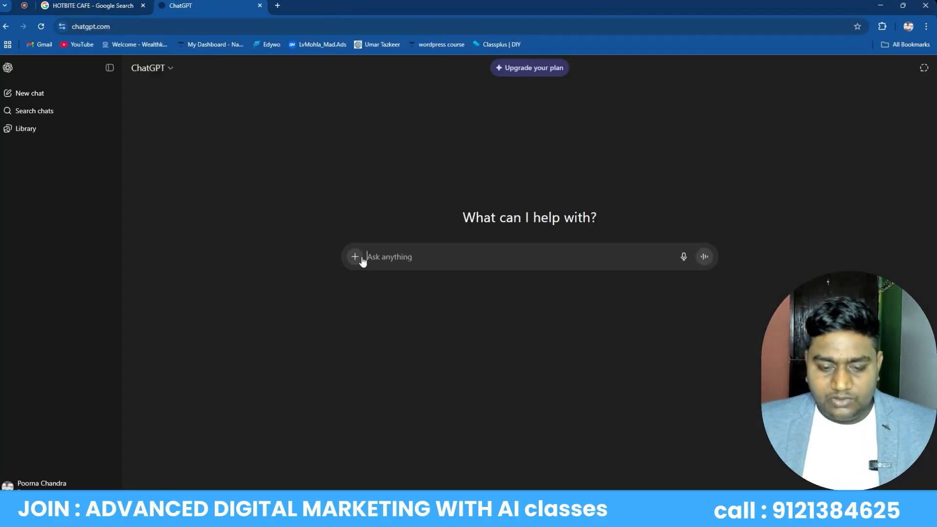
text(writ)
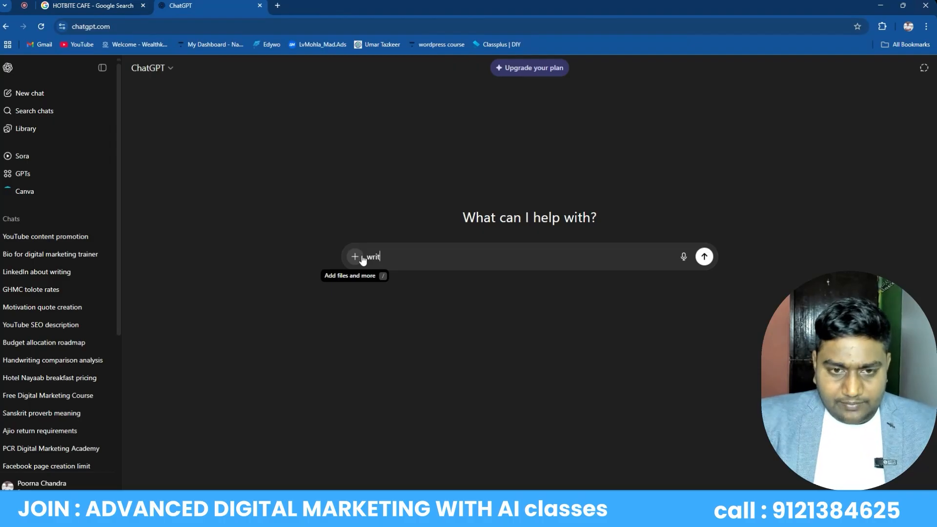
key(BackSpace)
key(BackSpace)
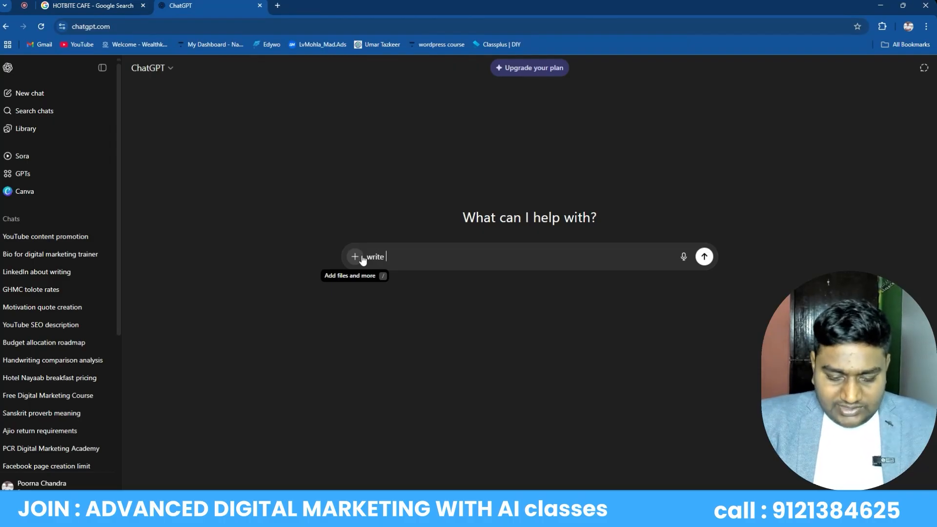
text(ite 6)
key(BackSpace)
text(750 words)
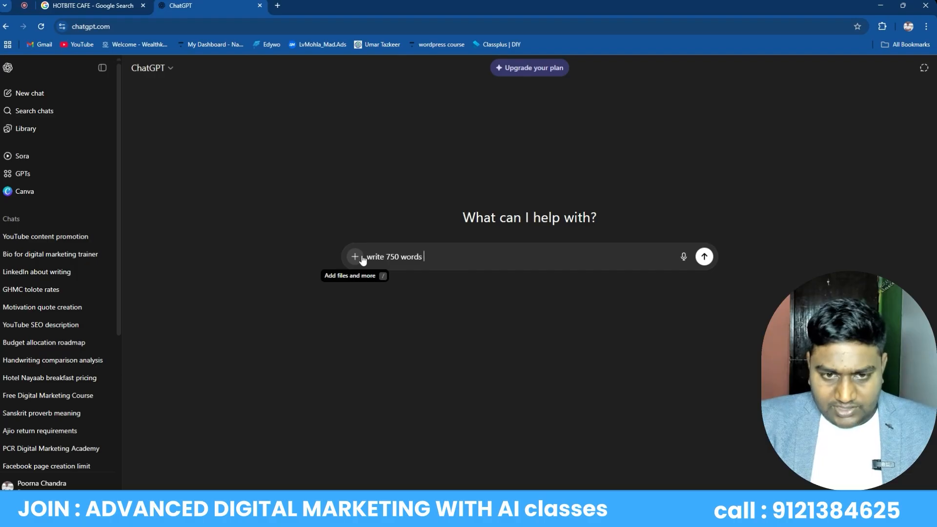
text( seo fr)
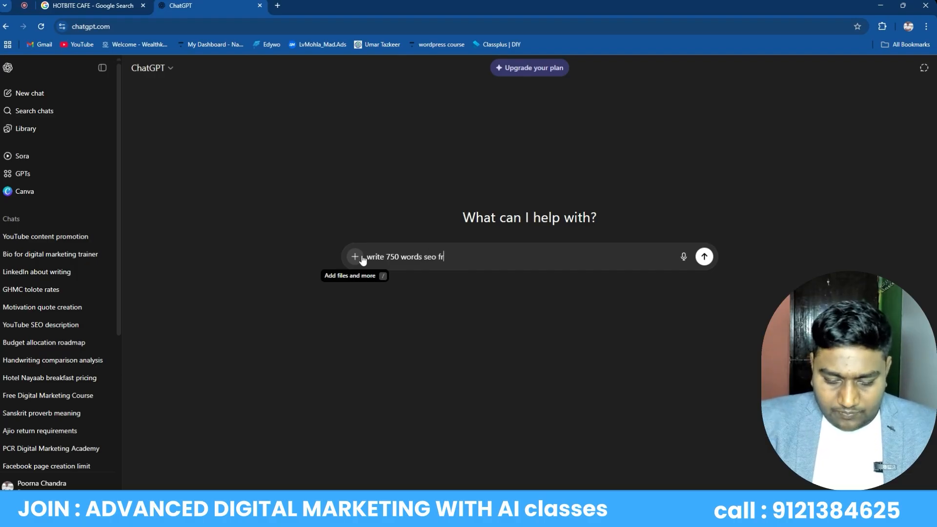
text(iendly goo)
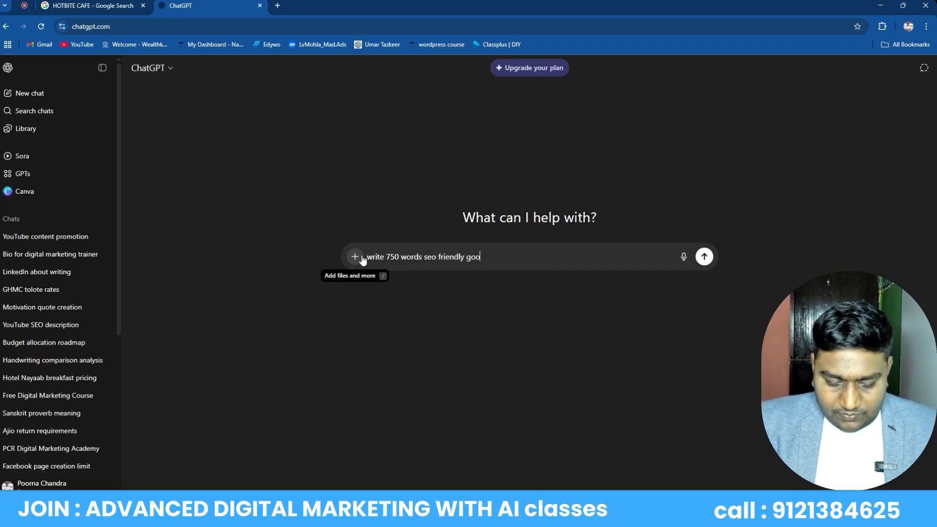
text(gle maps )
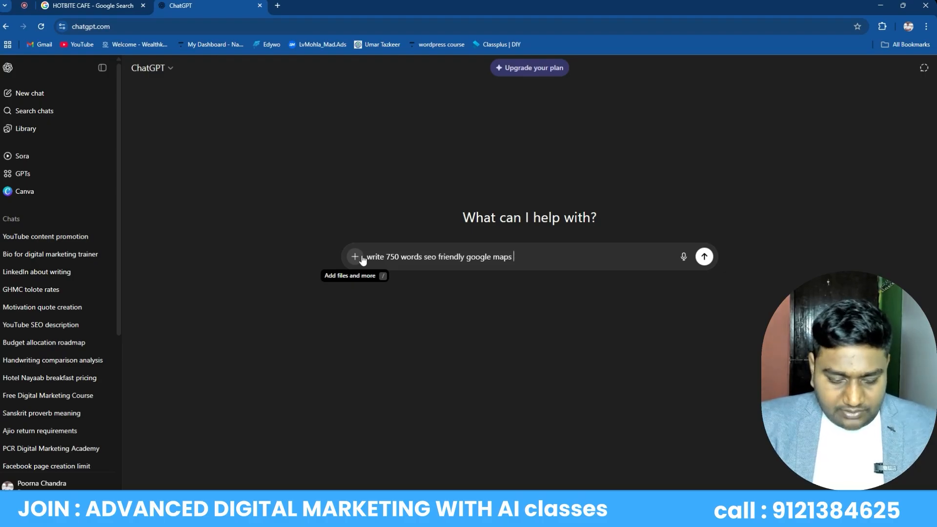
text(ris f)
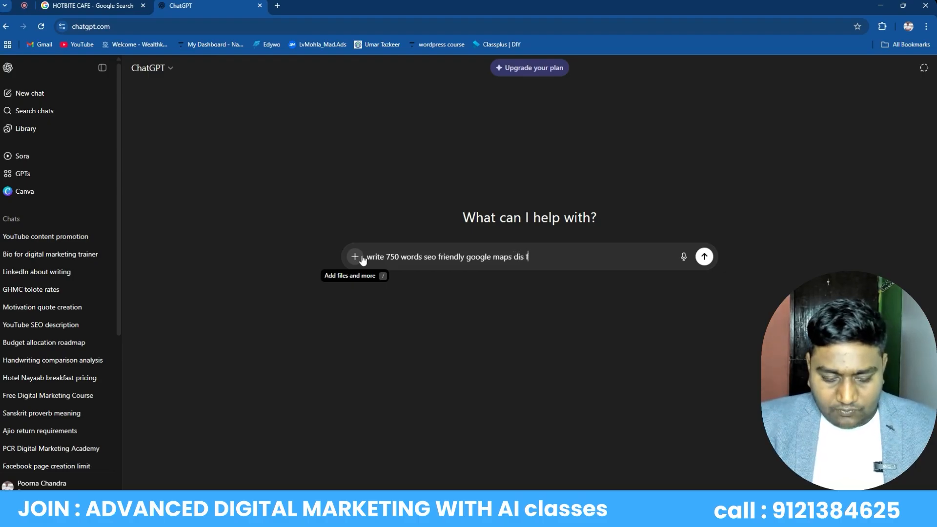
text(or my ca)
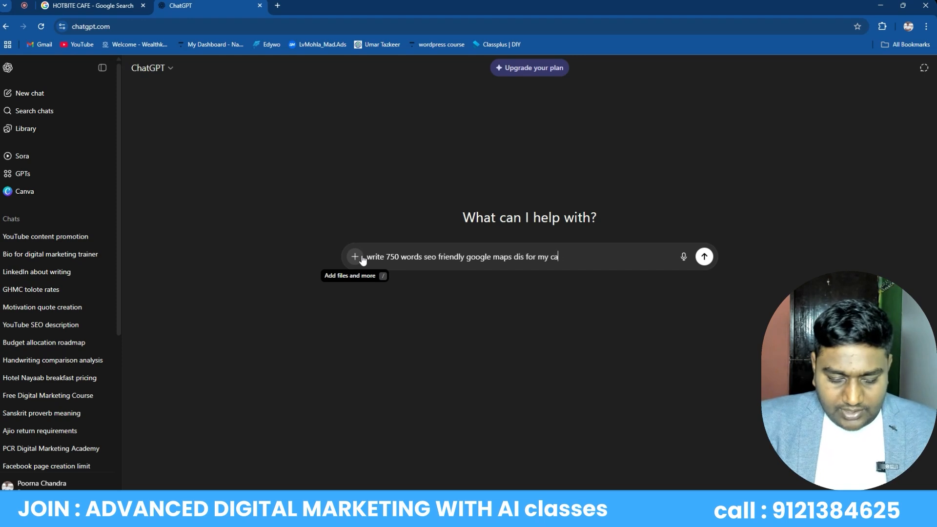
text(fe)
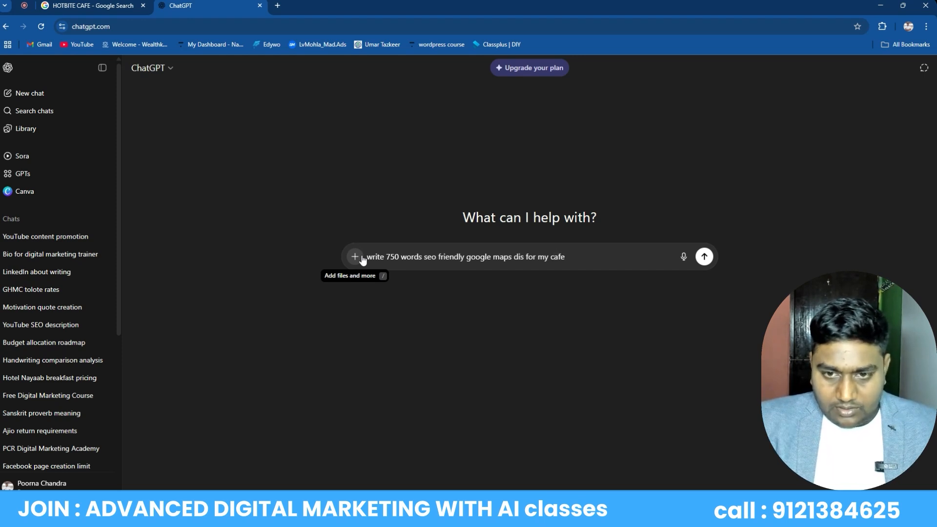
text( oamed at)
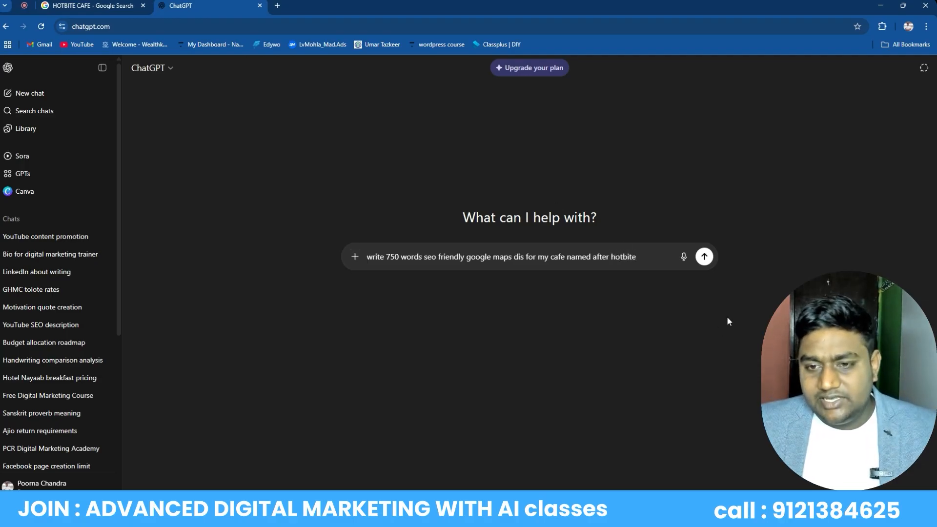
click(704, 258)
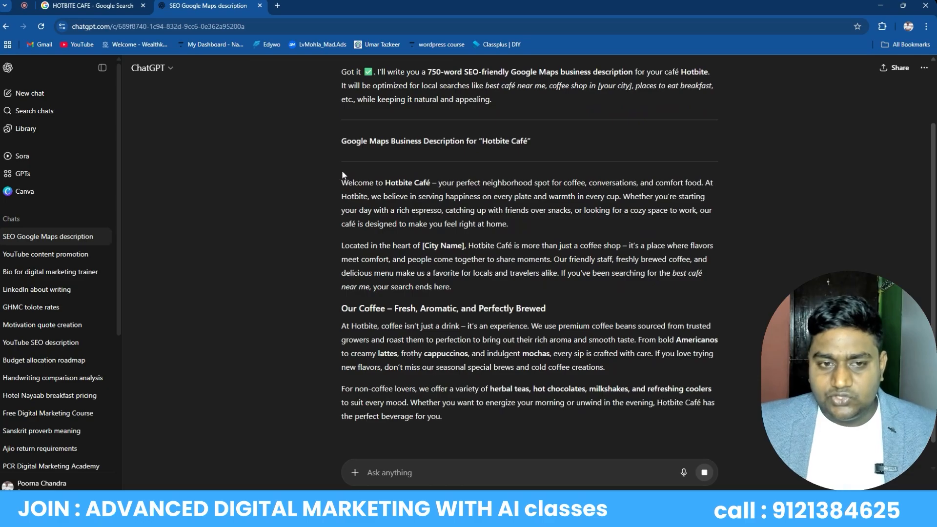
Copy the reply's opening paragraphs and return to the HOTBITE CAFE profile tab
drag(341, 182, 725, 406)
right_click(449, 258)
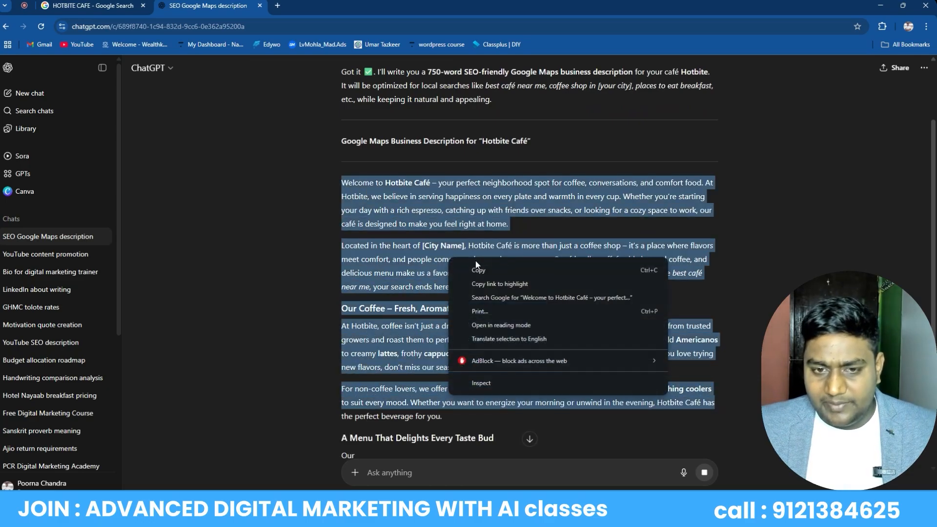
click(476, 268)
click(93, 5)
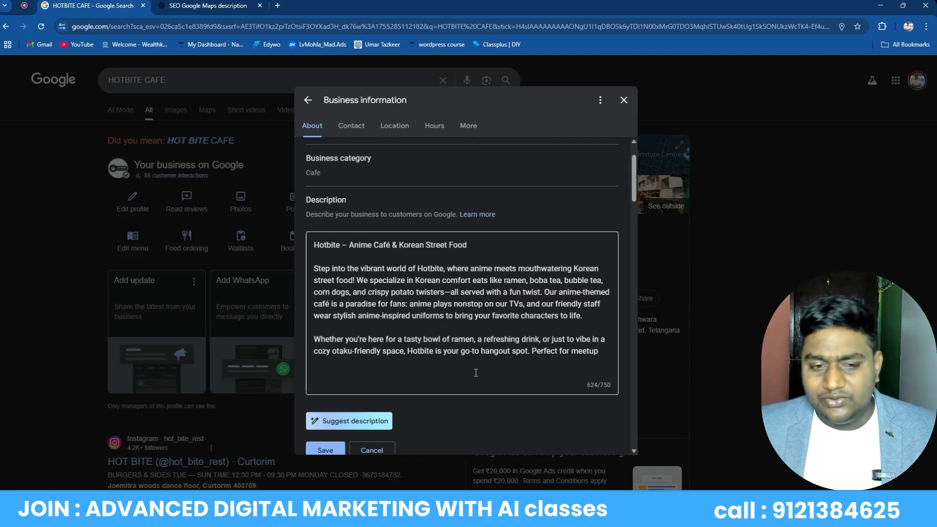
Discard the description edit and scroll down to the Contact section
click(384, 449)
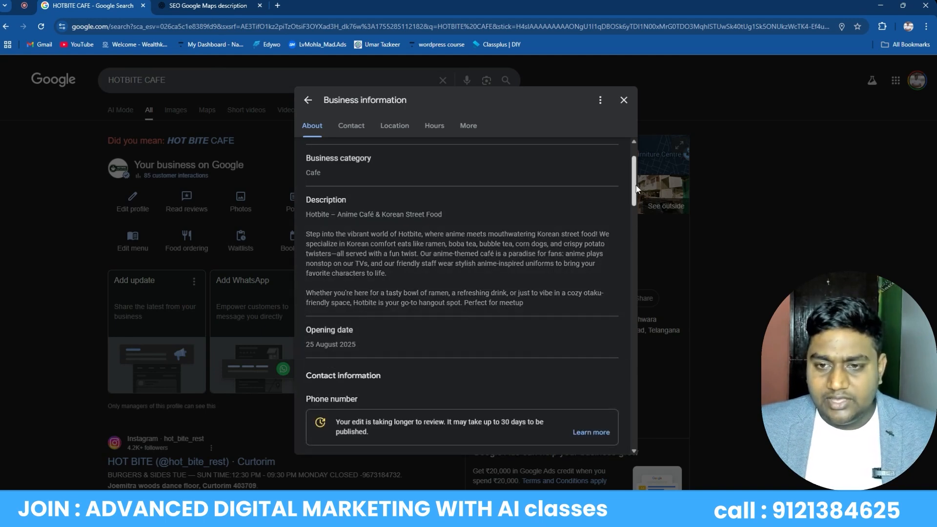
scroll(410, 284, down, 2)
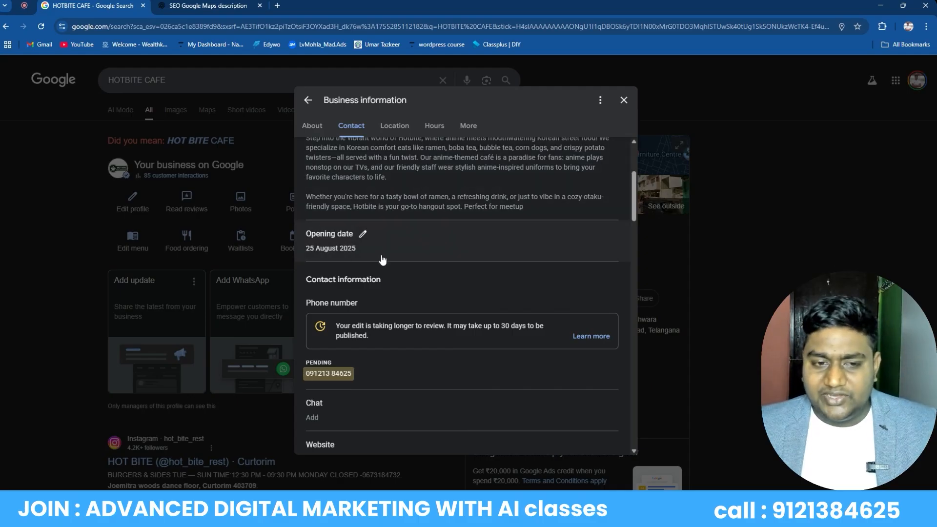
mouse_move(635, 186)
mouse_down()
mouse_move(634, 198)
mouse_move(624, 192)
mouse_up()
scroll(619, 186, up, 1)
scroll(613, 192, down, 2)
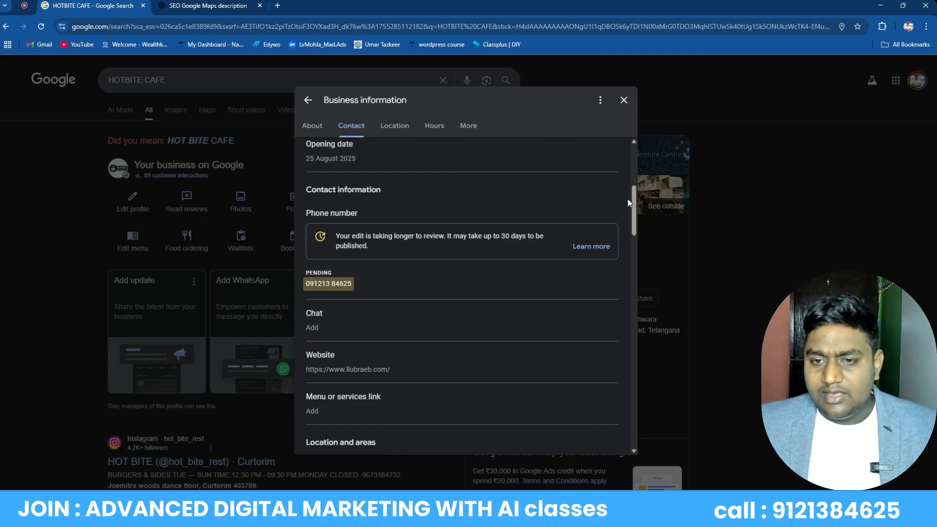
drag(634, 201, 637, 213)
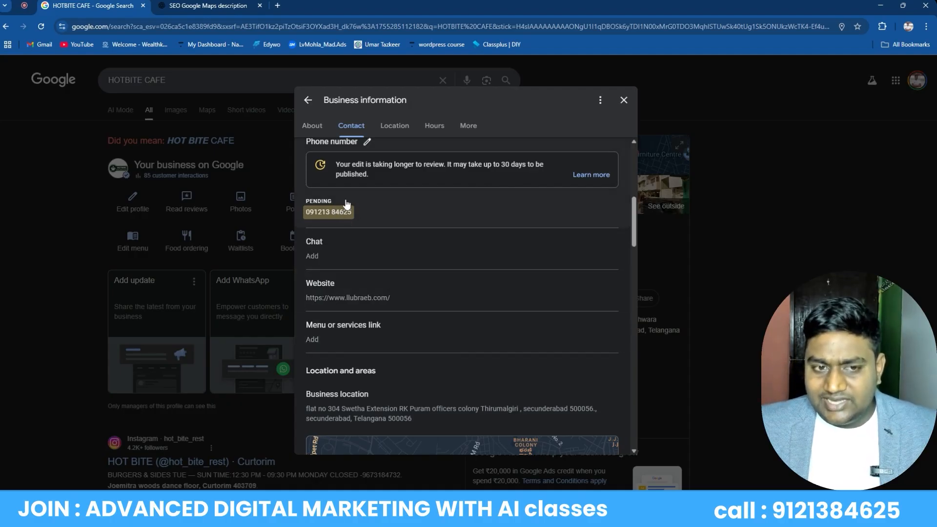
Review the website link without changing it, then open a new browser tab
click(344, 285)
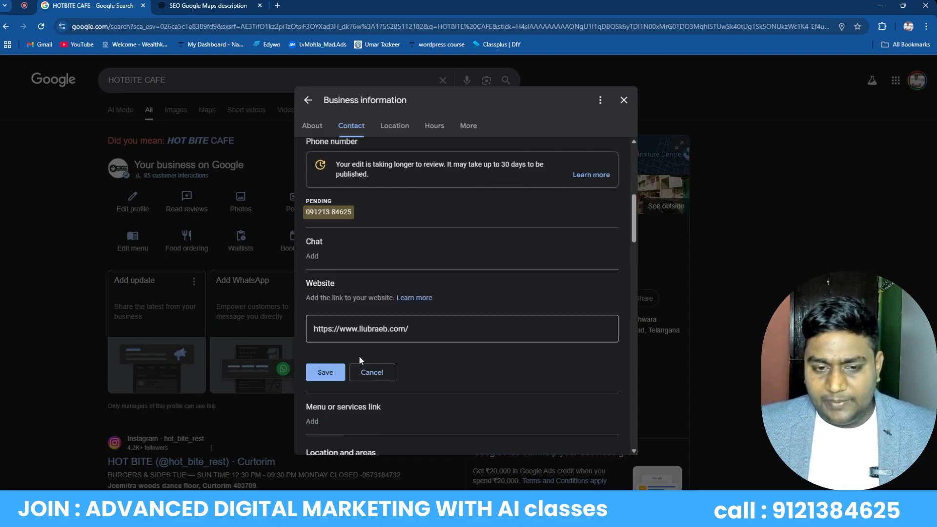
click(371, 372)
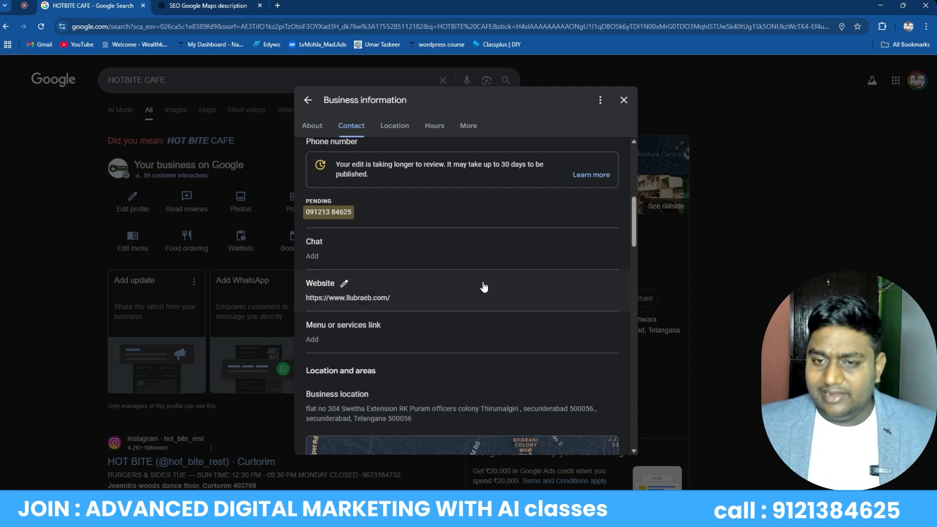
click(277, 5)
Search Google for 'google maps', then for 'near by restaurants'
text(g)
key(BackSpace)
key(BackSpace)
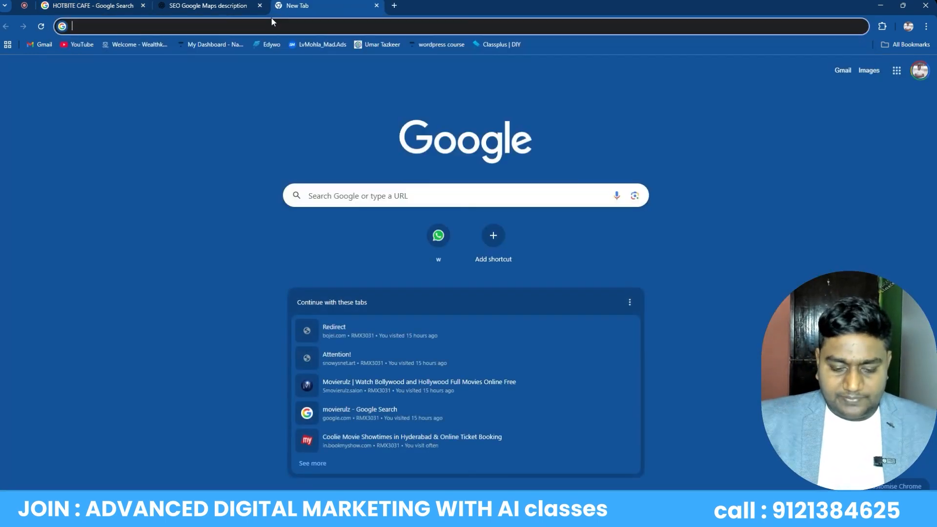
text(google maps)
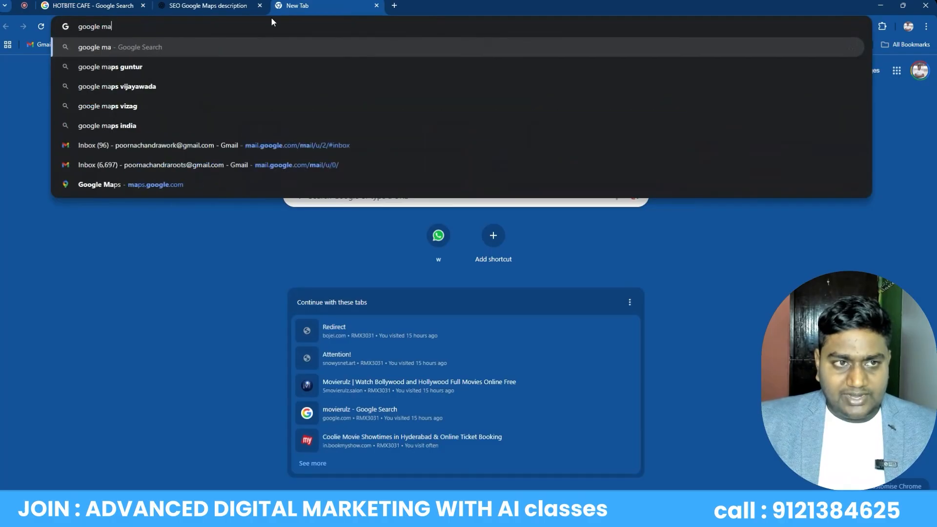
key(Return)
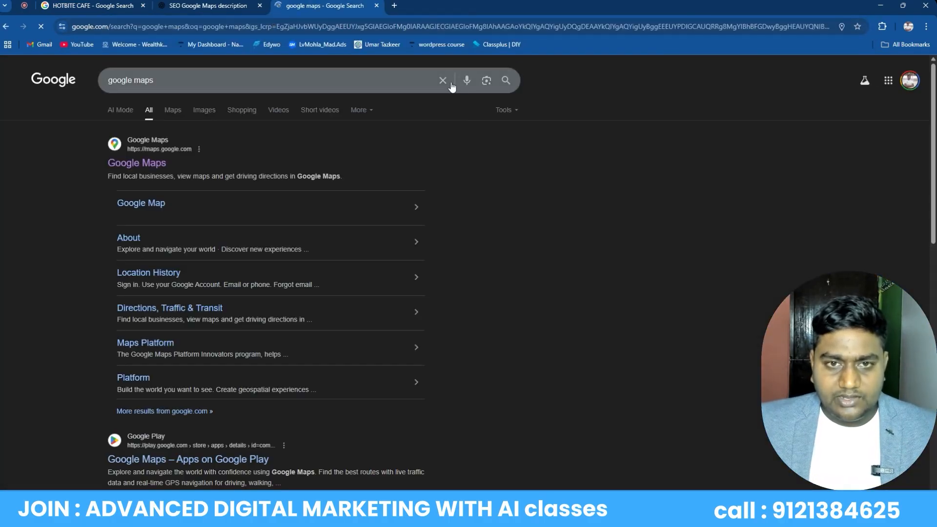
click(441, 81)
text(near)
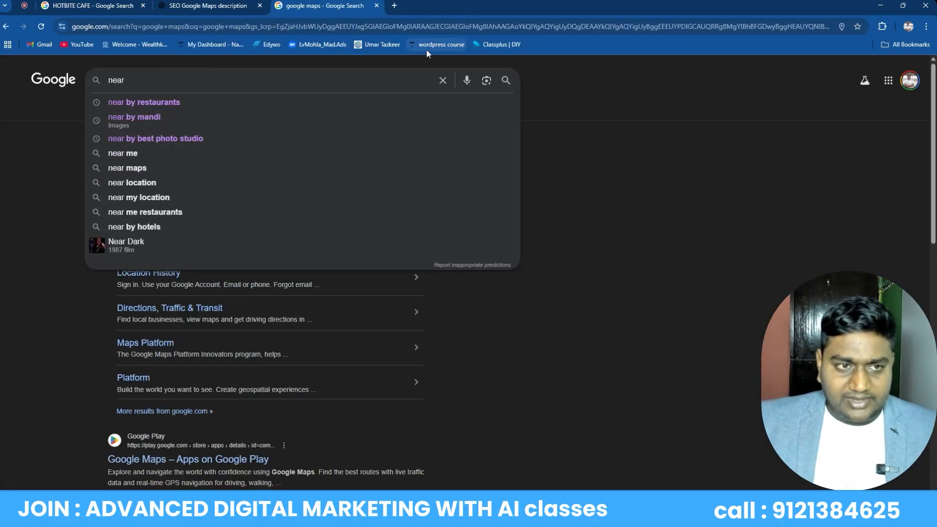
key(Down)
key(Return)
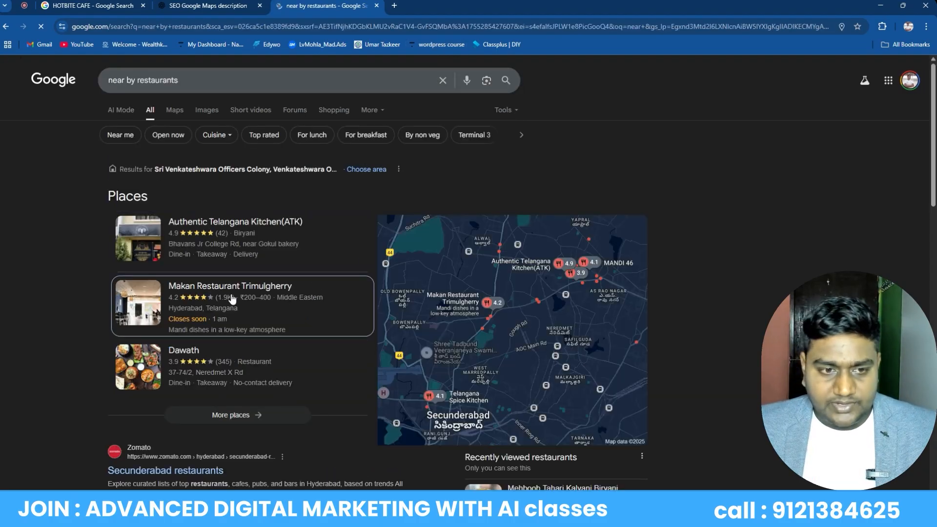
View Makan Restaurant Trimulgherry's details, then return to the HOTBITE CAFE profile
click(239, 291)
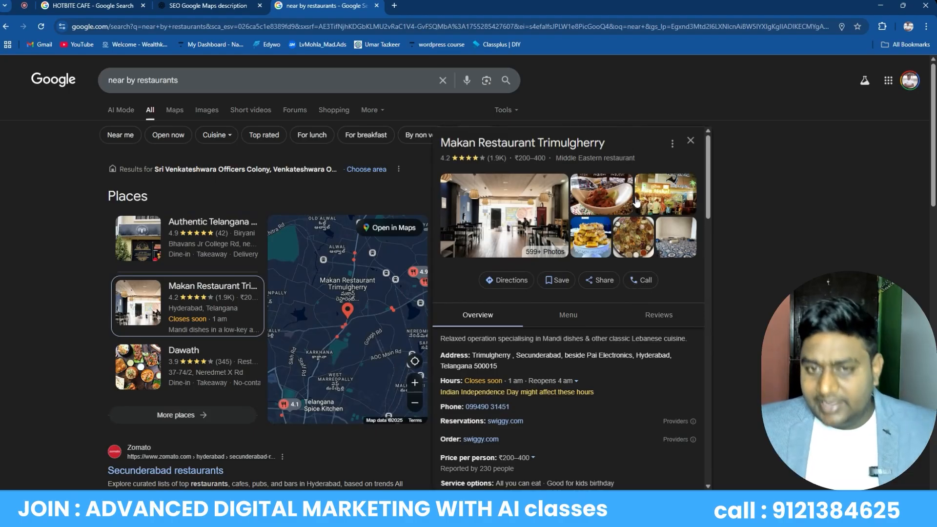
click(92, 5)
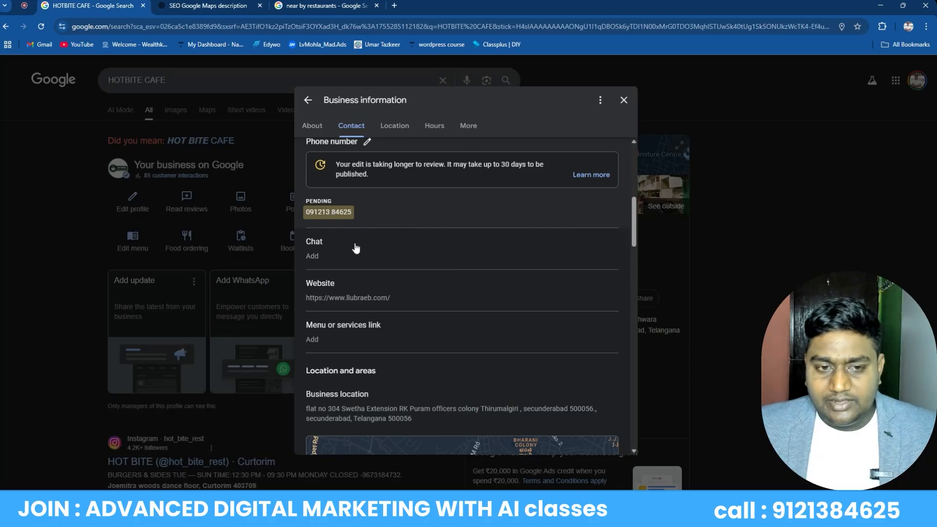
click(312, 6)
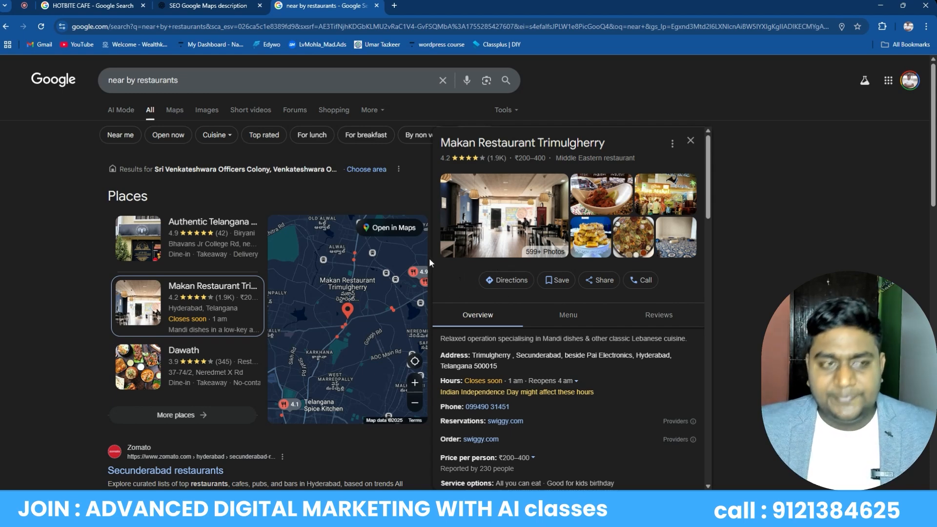
click(93, 6)
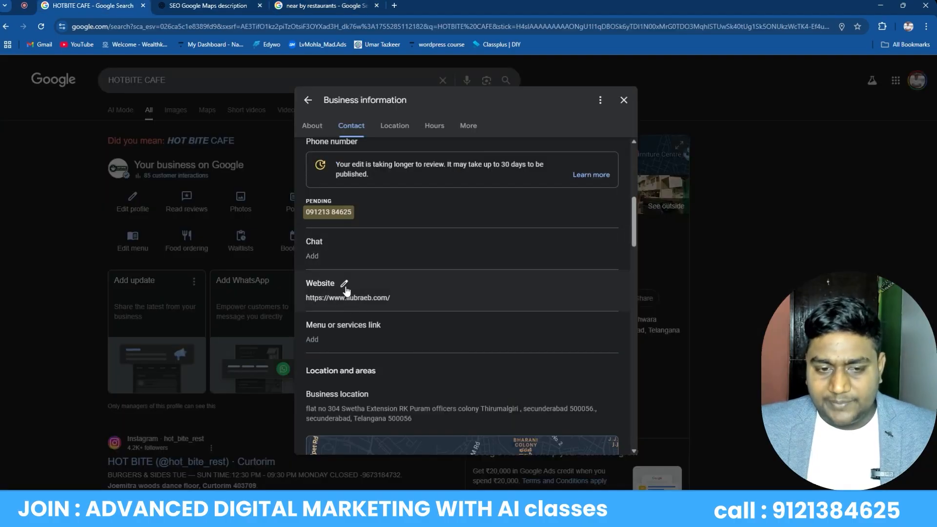
Open the Business location editor and check street, town, pincode, state and map pin
scroll(605, 264, down, 7)
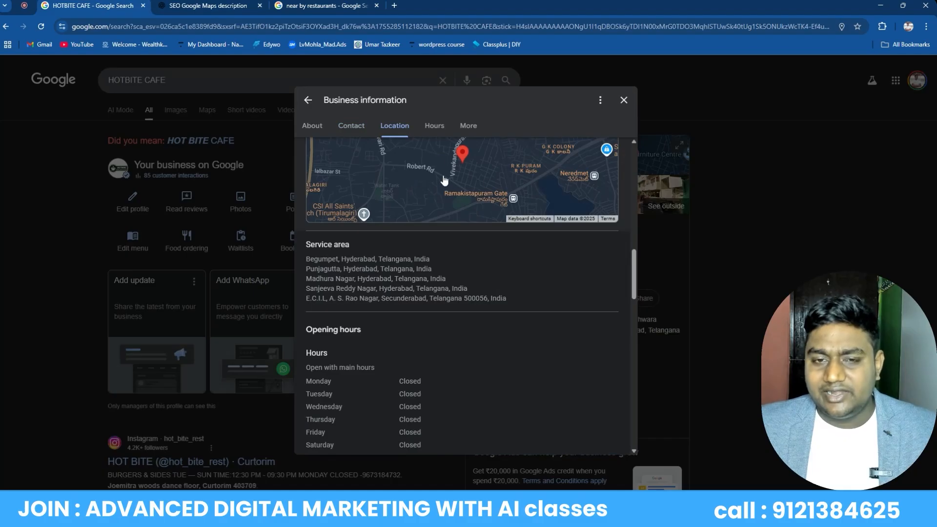
drag(634, 276, 626, 269)
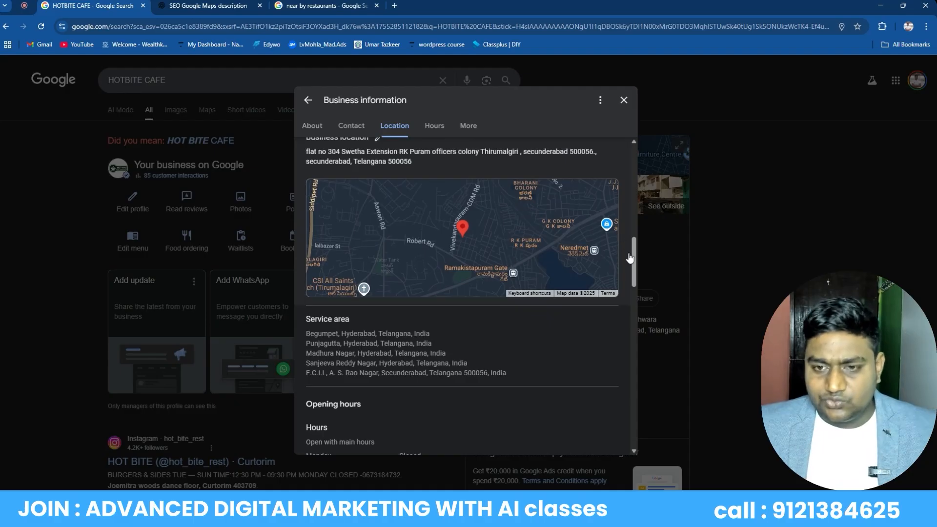
drag(635, 273, 636, 265)
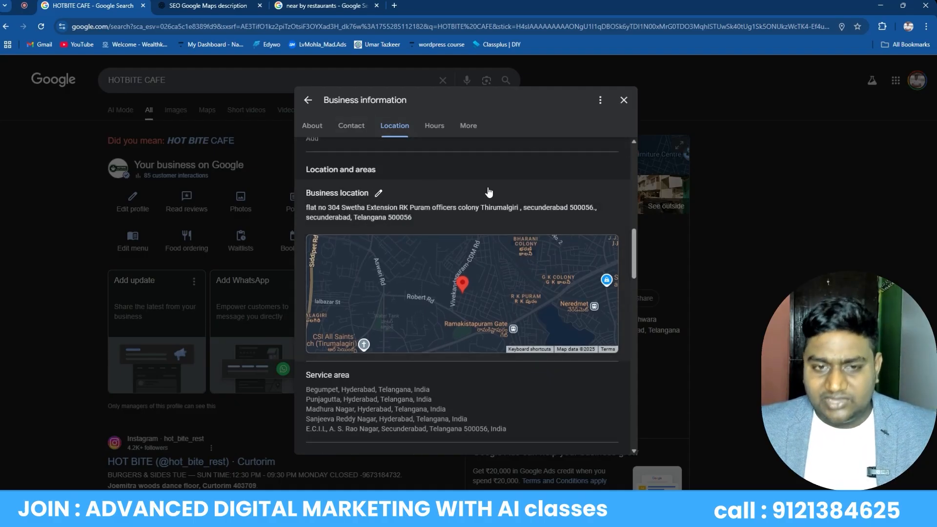
click(378, 194)
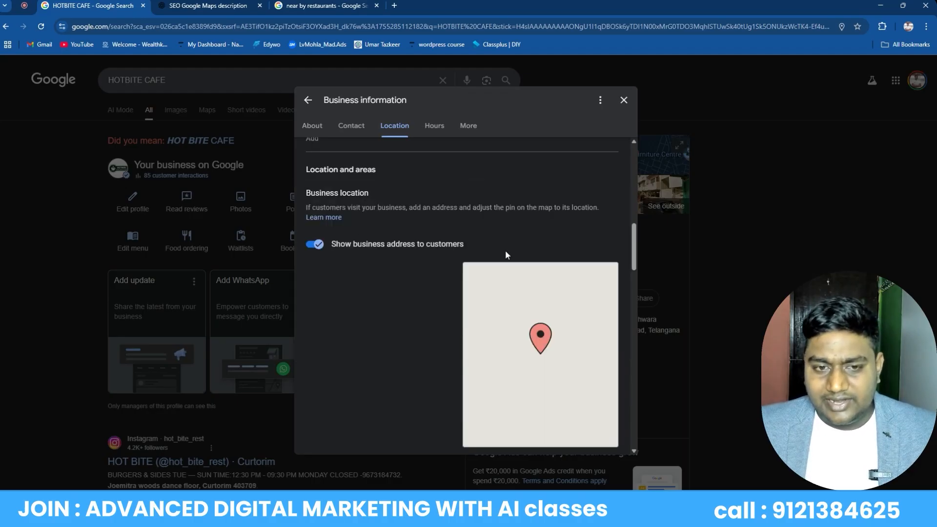
scroll(377, 230, down, 15)
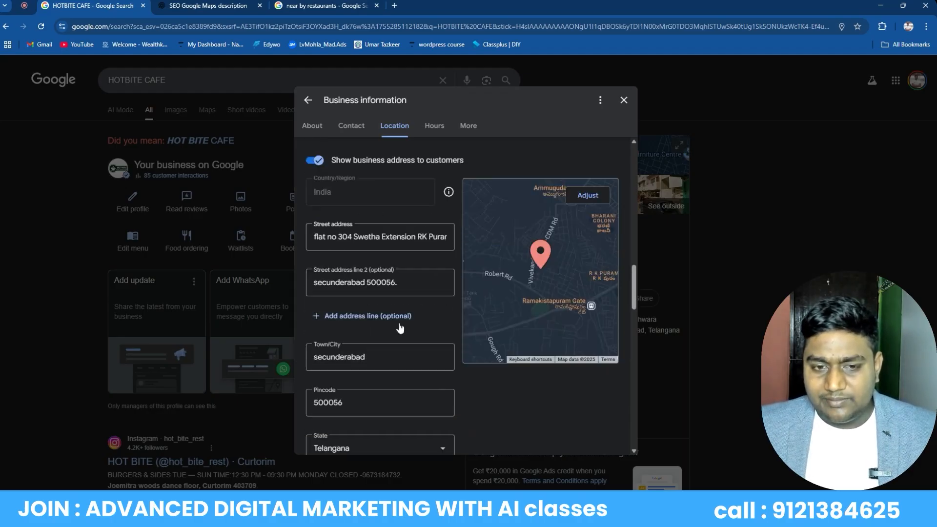
scroll(419, 264, up, 8)
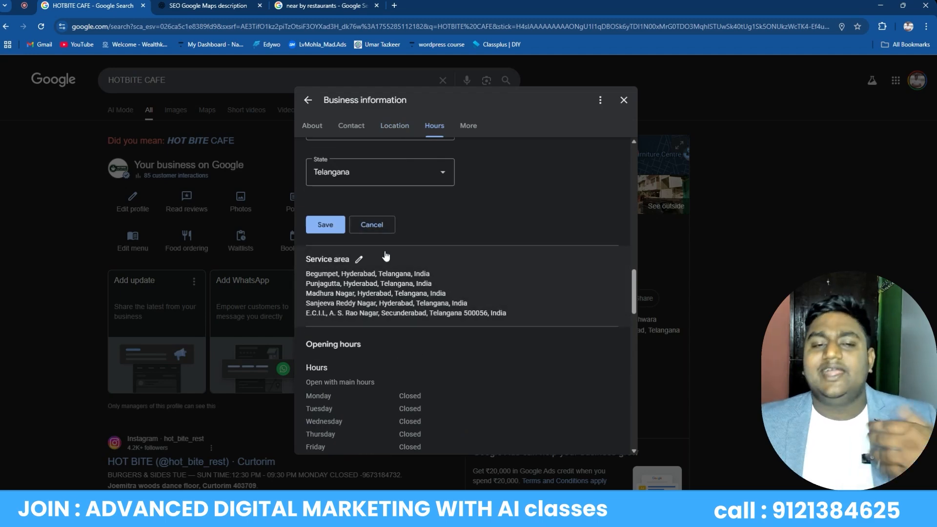
scroll(385, 261, up, 8)
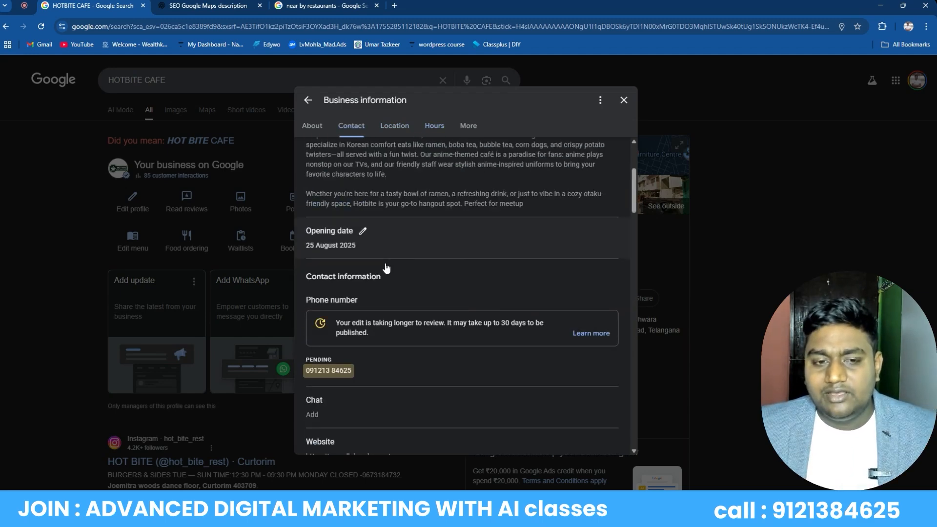
drag(630, 182, 628, 225)
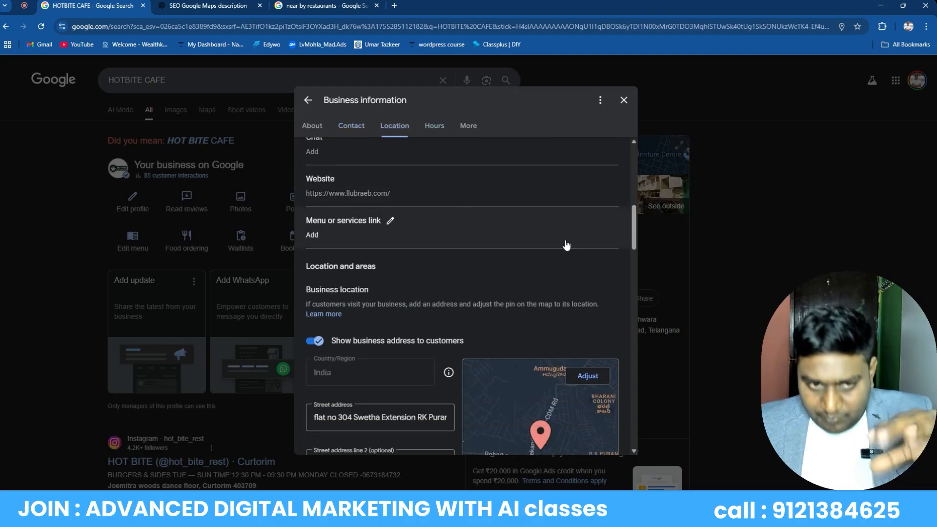
scroll(396, 249, down, 4)
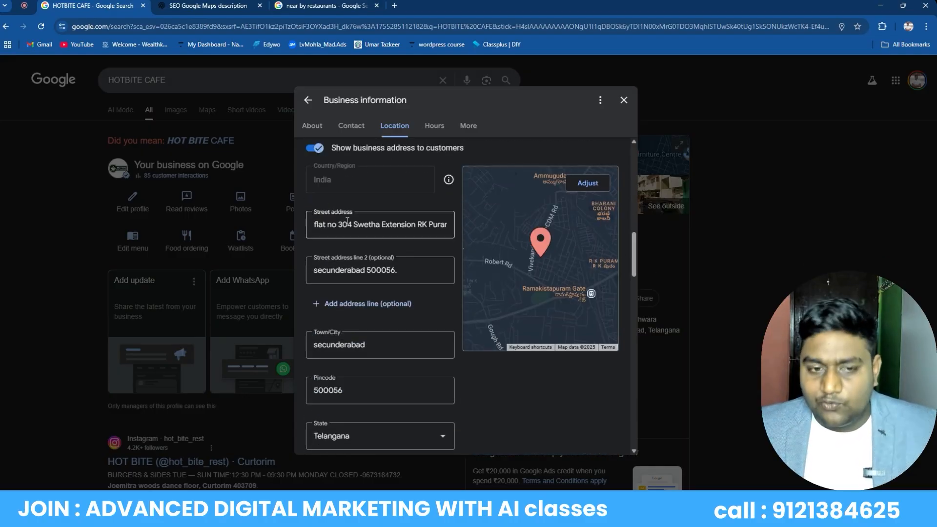
drag(634, 255, 635, 304)
mouse_move(320, 181)
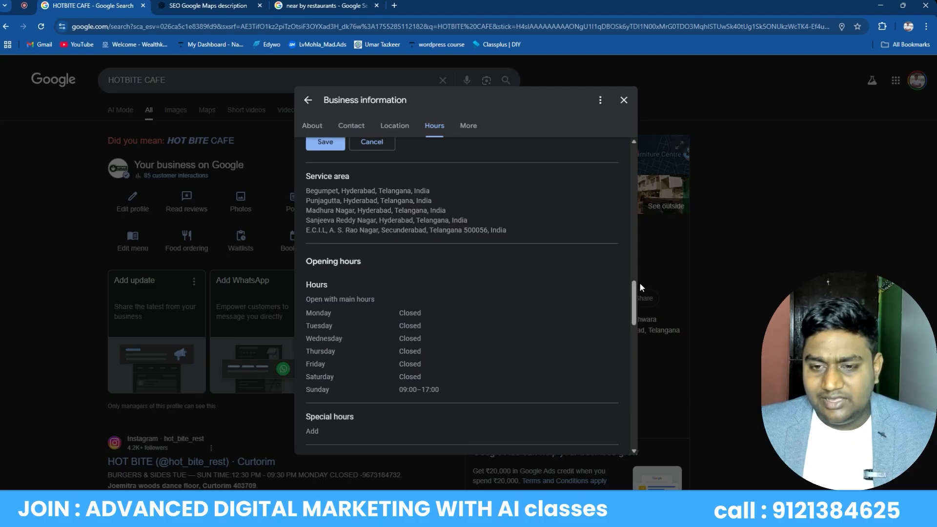
Open Opening hours editing, make Monday through Saturday open days, and mark Sunday closed
scroll(633, 299, down, 1)
scroll(634, 299, down, 3)
scroll(569, 294, up, 2)
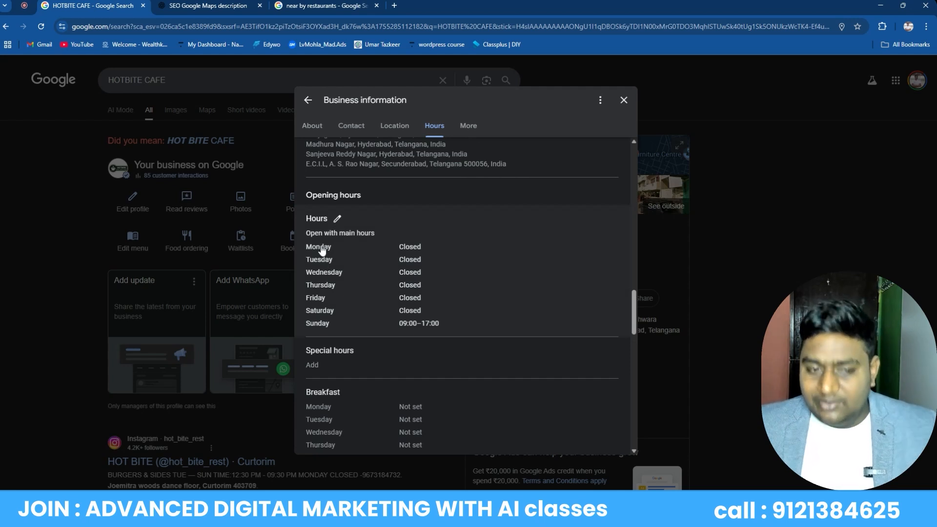
click(337, 220)
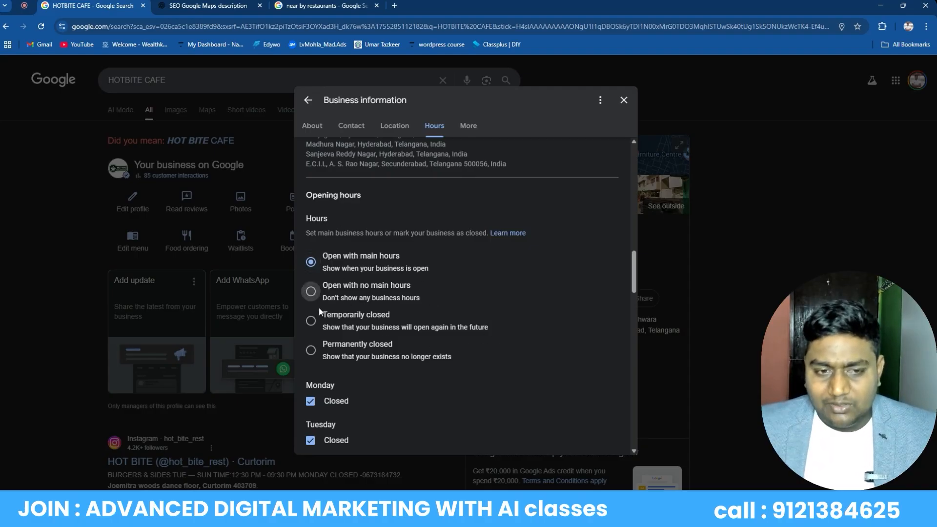
scroll(635, 266, down, 5)
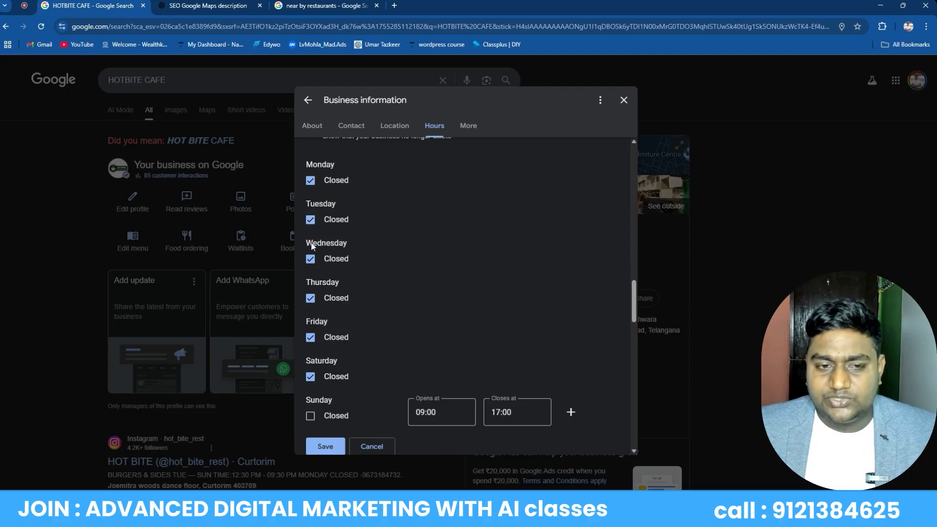
click(310, 180)
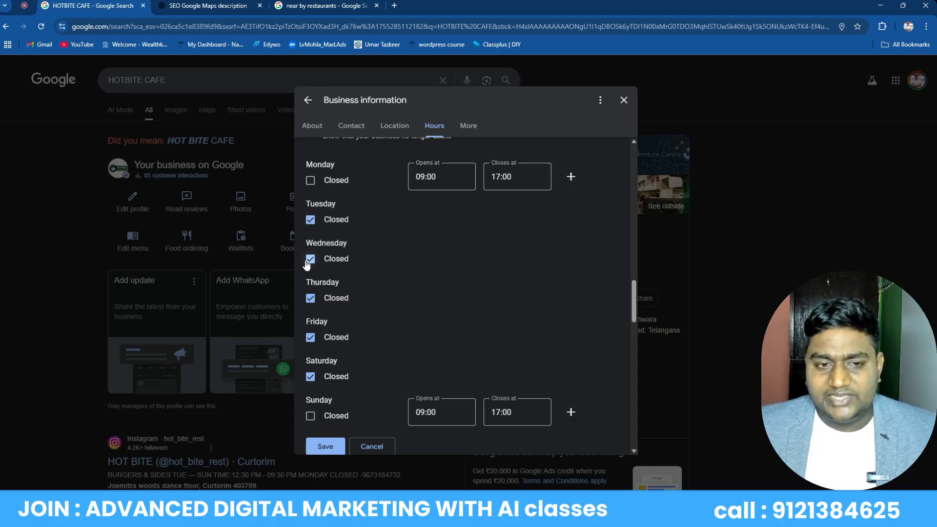
click(310, 219)
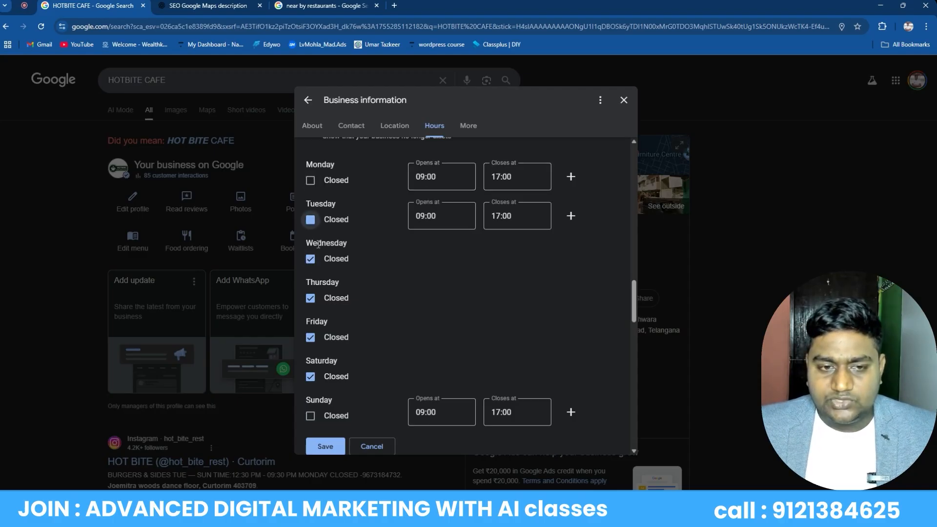
click(310, 259)
click(310, 298)
click(313, 339)
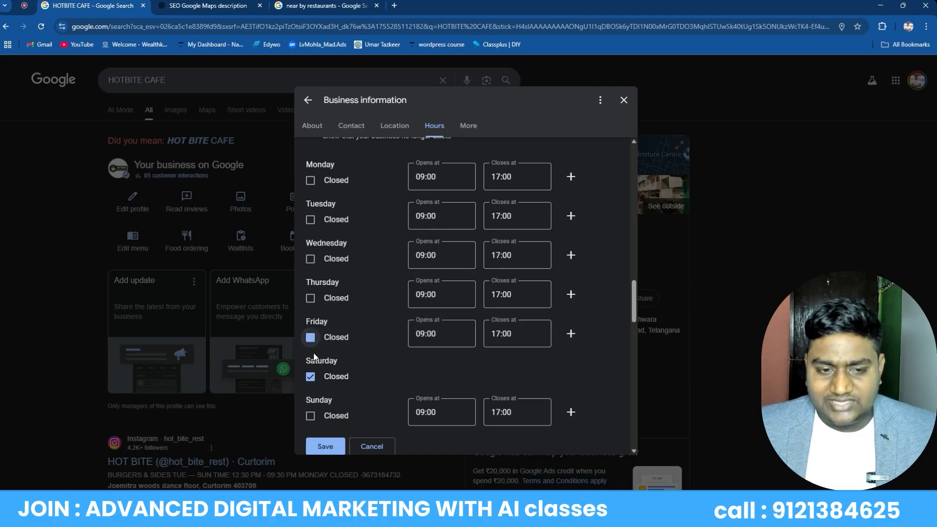
click(310, 376)
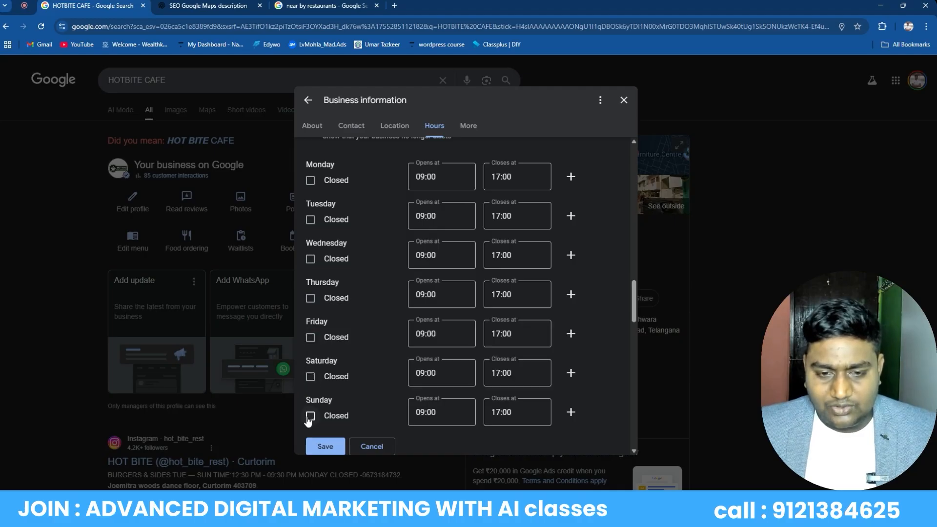
click(311, 416)
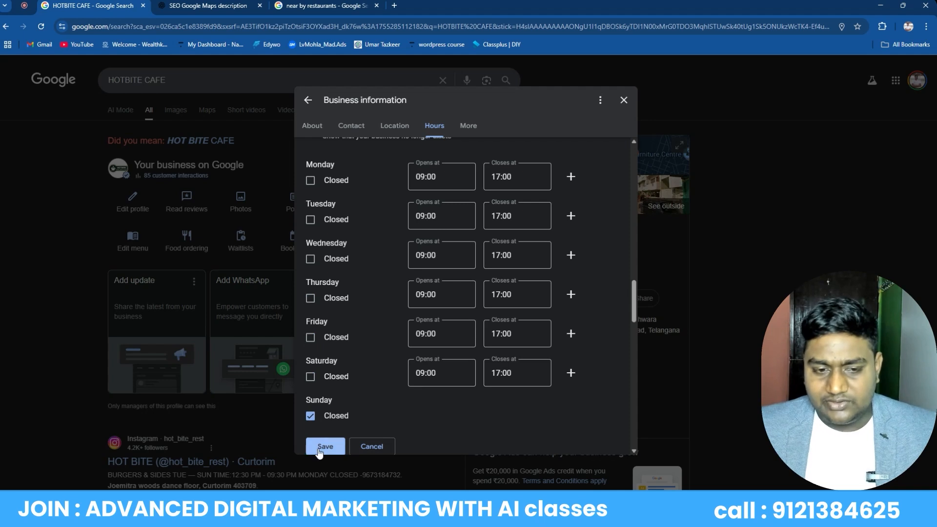
Set Saturday and Friday closing times to 18:00 and save the hours
click(497, 372)
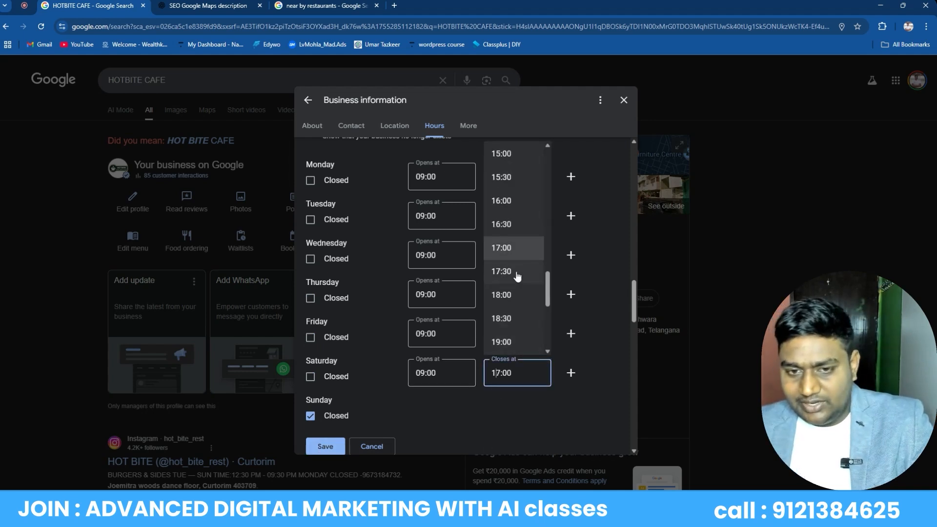
click(512, 295)
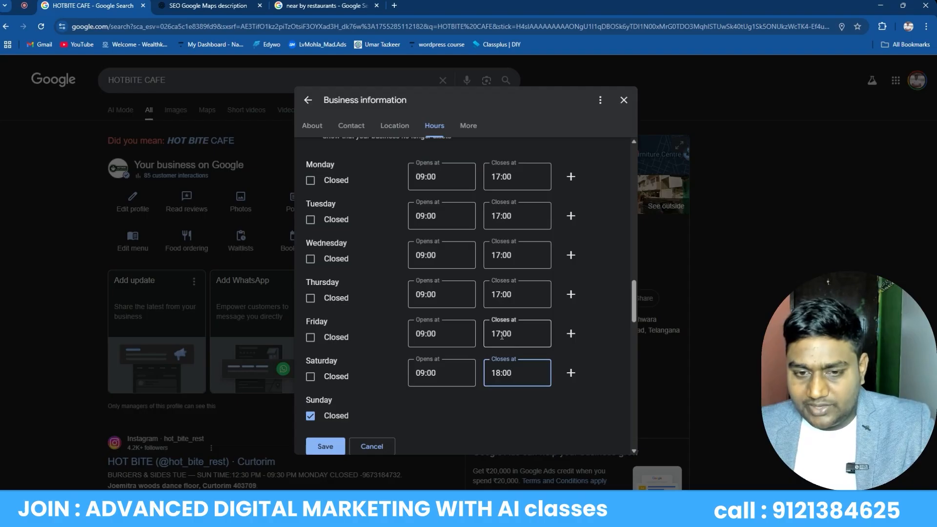
click(502, 339)
click(502, 275)
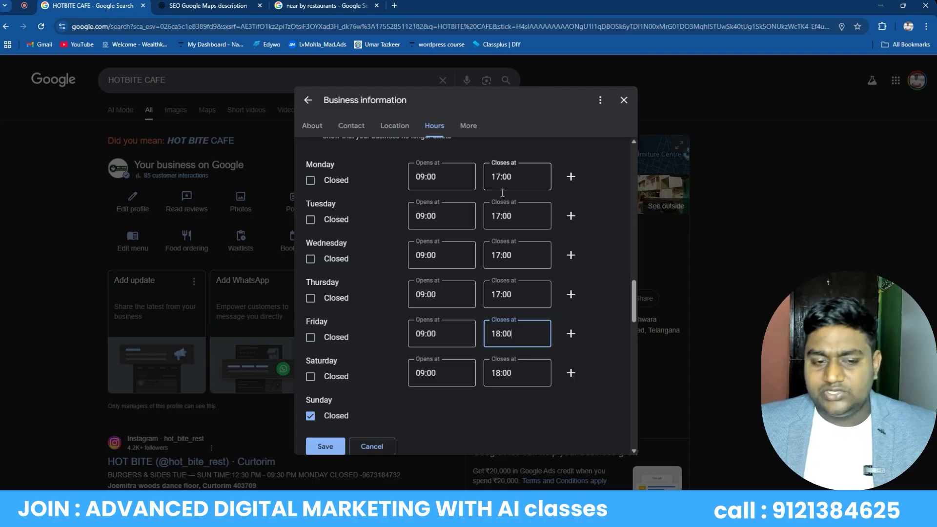
click(331, 448)
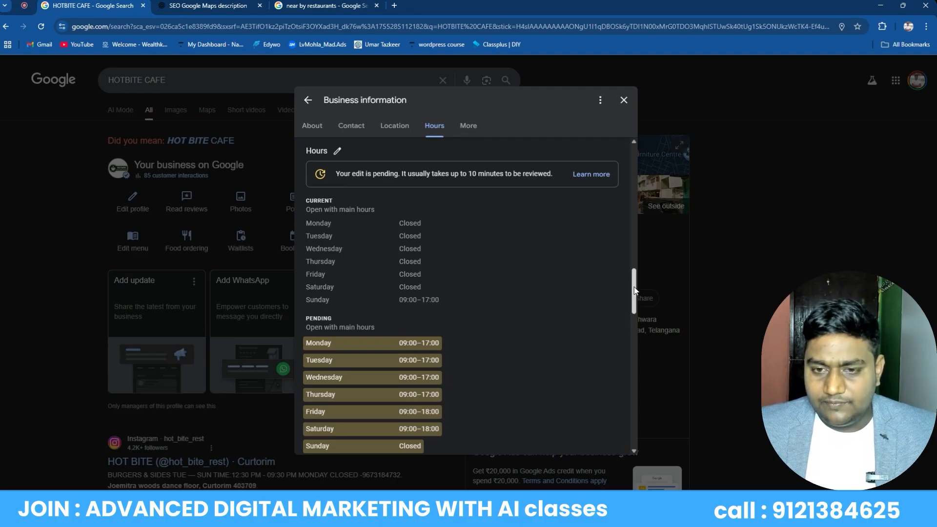
Scroll through More attributes, then close the Business information editor
drag(634, 290, 633, 343)
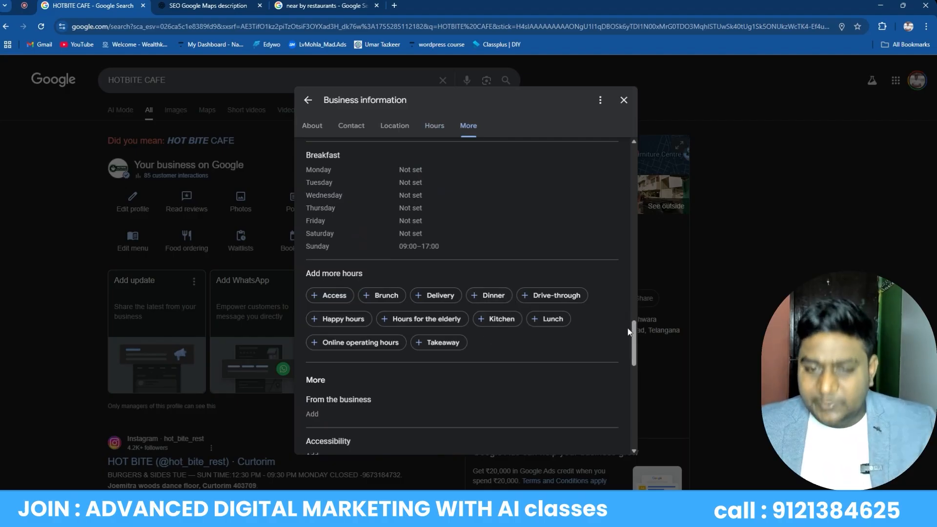
drag(633, 332, 640, 350)
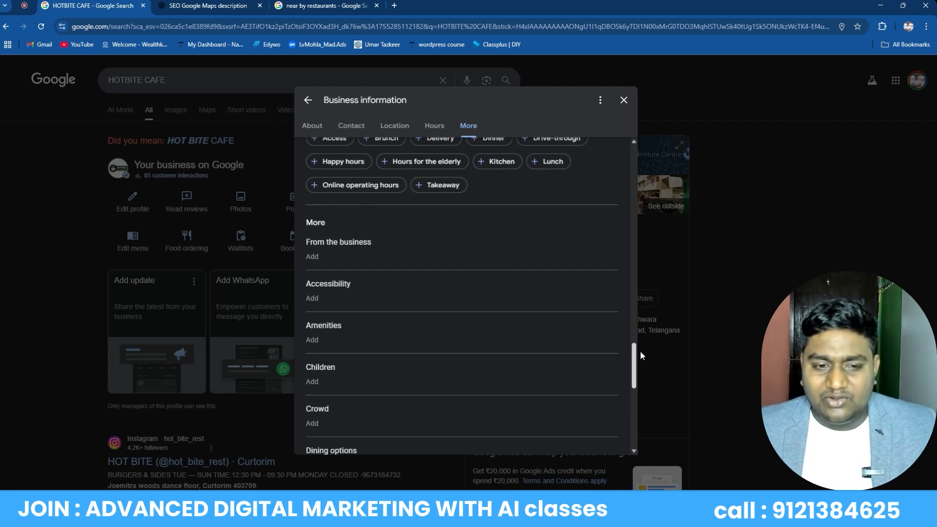
scroll(445, 244, down, 7)
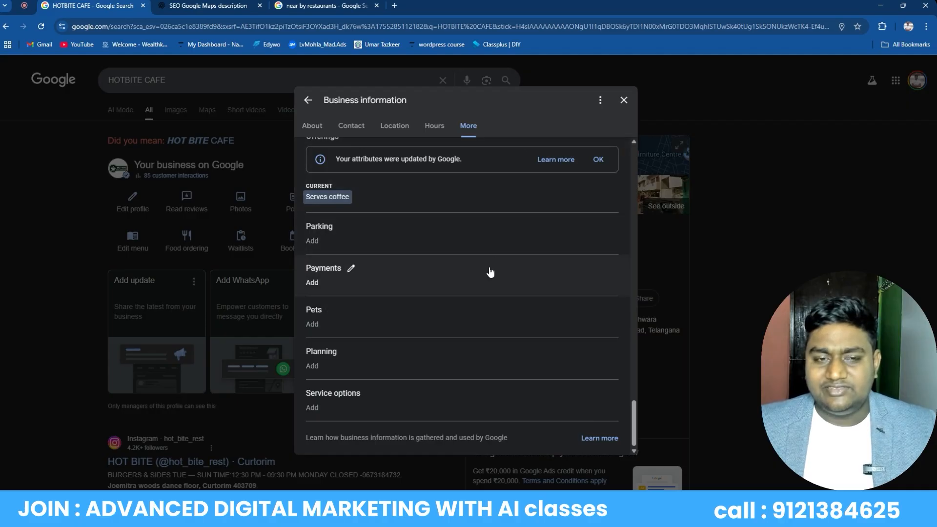
scroll(490, 272, up, 15)
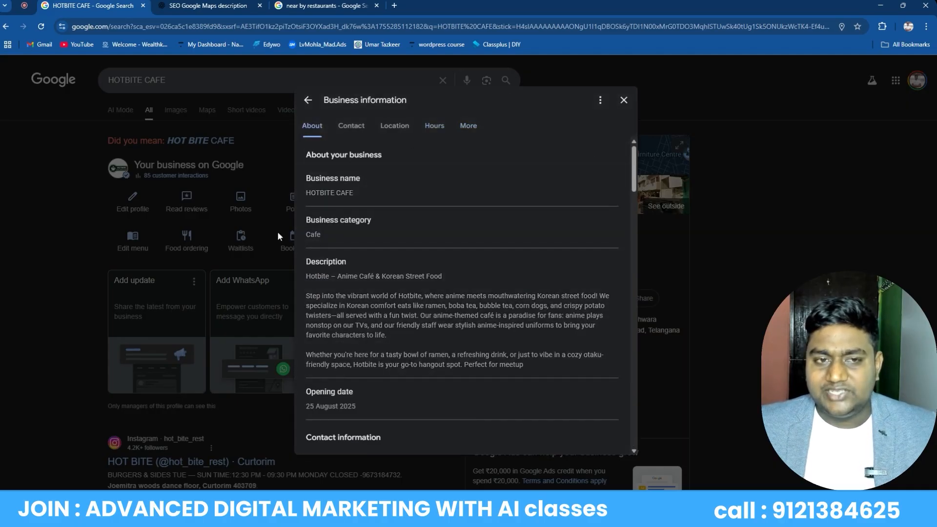
click(624, 100)
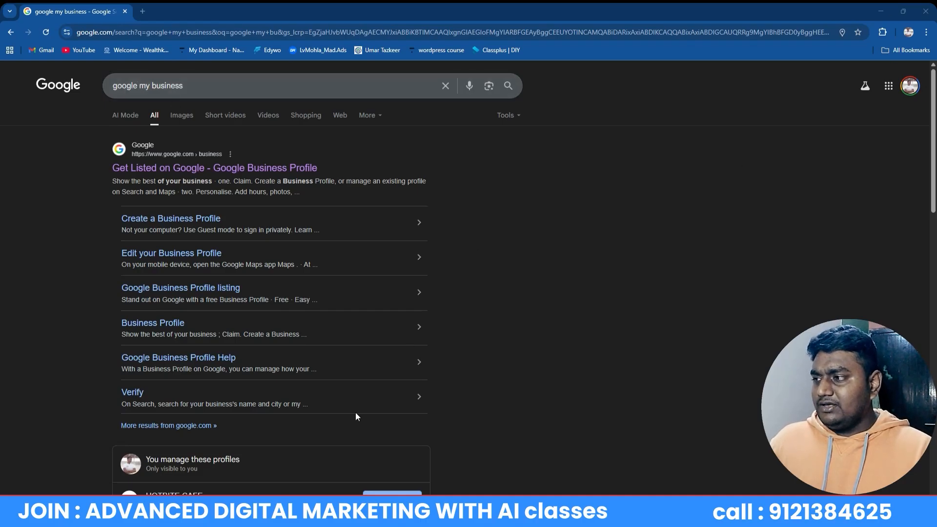
Scroll the 'google my business' results to the managed HOTBITE CAFE profile card
scroll(357, 391, down, 6)
scroll(358, 353, up, 6)
scroll(344, 360, down, 6)
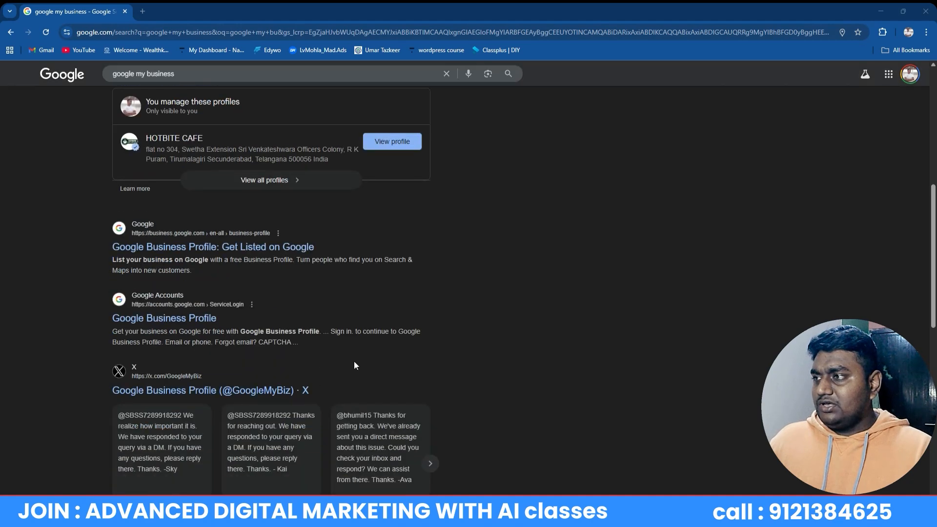
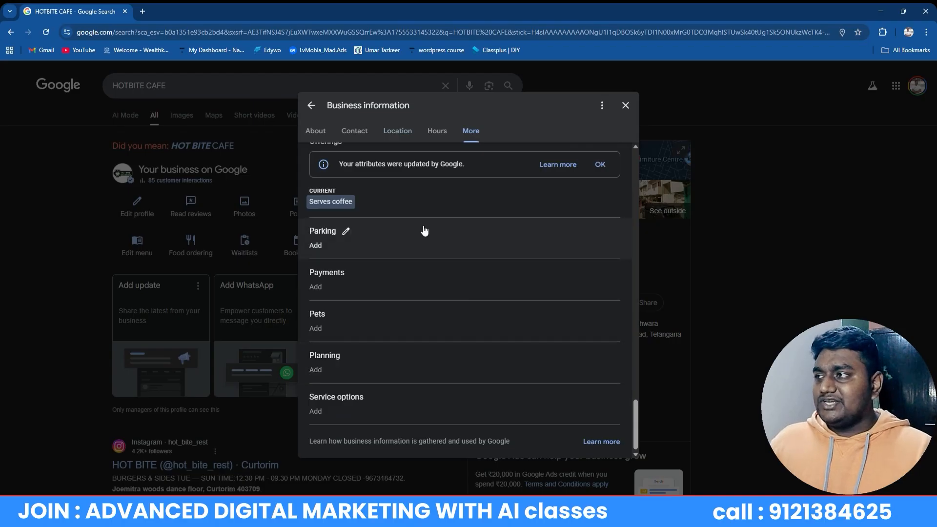
Close the Business information editor to return to the HOTBITE CAFE management panel
click(624, 105)
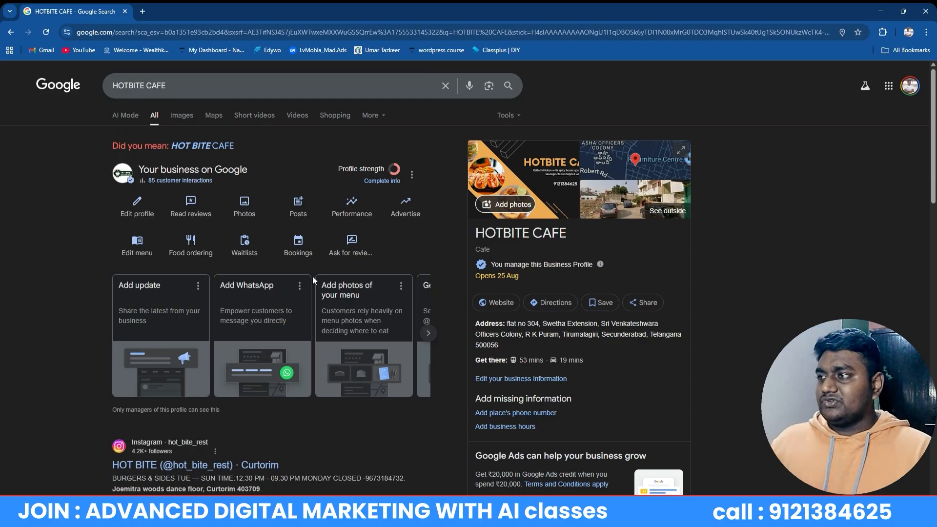
Confirm HOTBITE CAFE has no reviews yet, then start a new browser tab
click(298, 244)
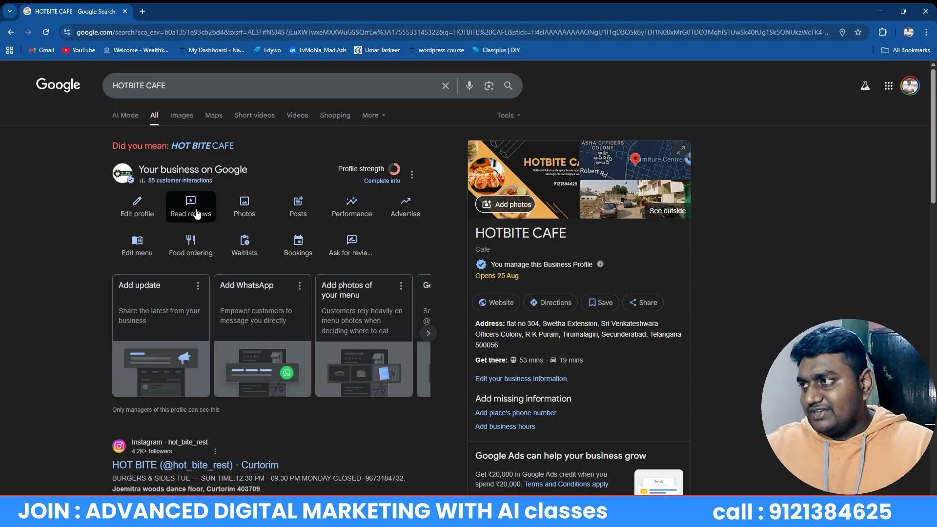
click(197, 213)
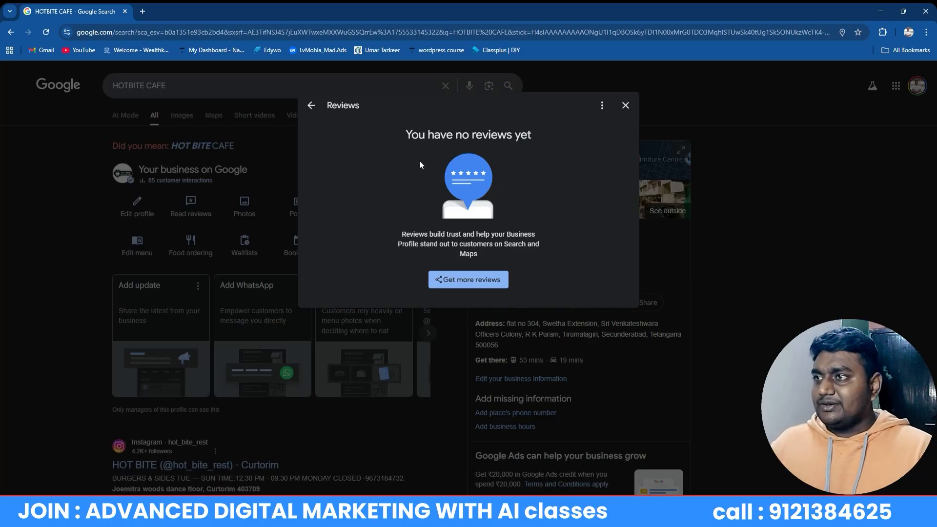
click(625, 105)
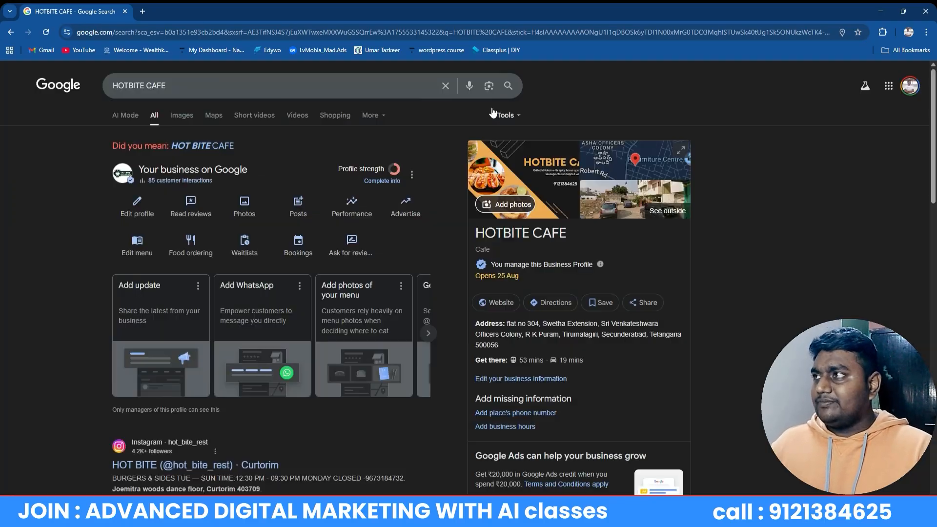
click(143, 10)
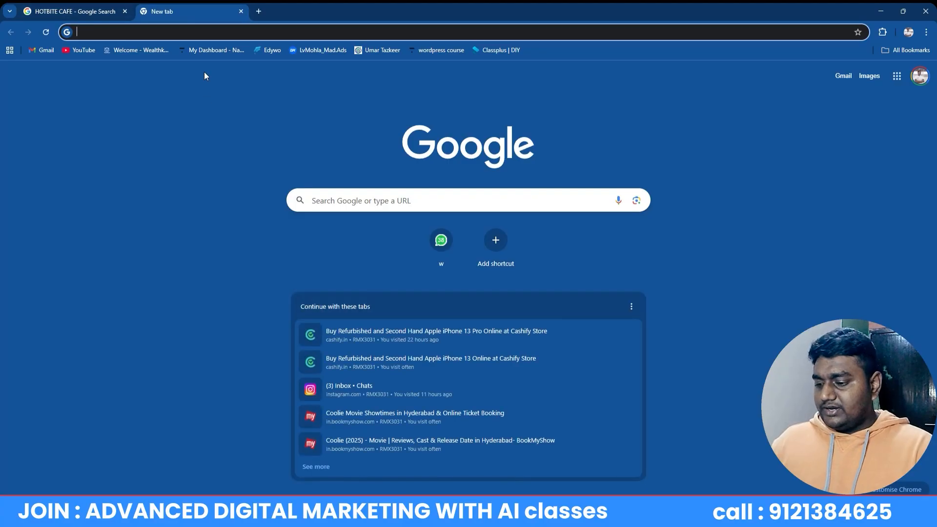
Search Google for 'near by mandi'
text(g)
key(BackSpace)
key(BackSpace)
text(google.com)
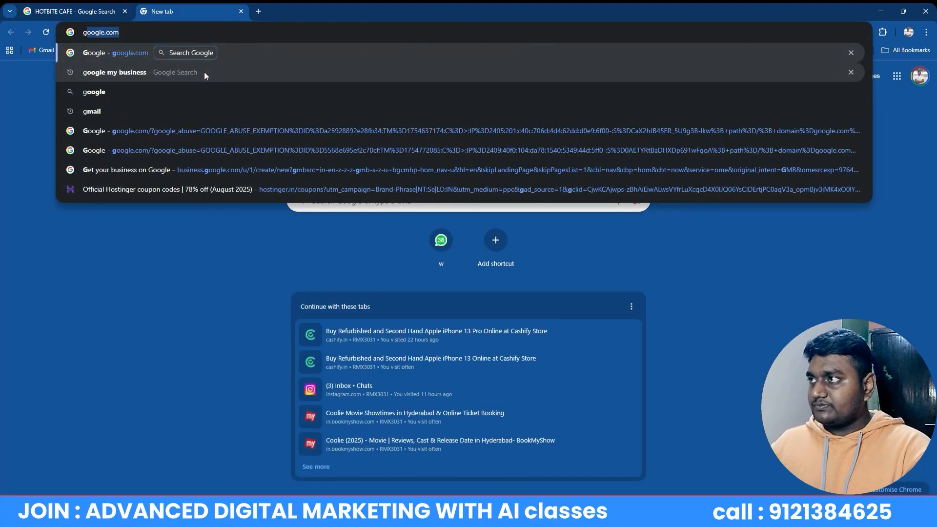
key(Return)
text(neae)
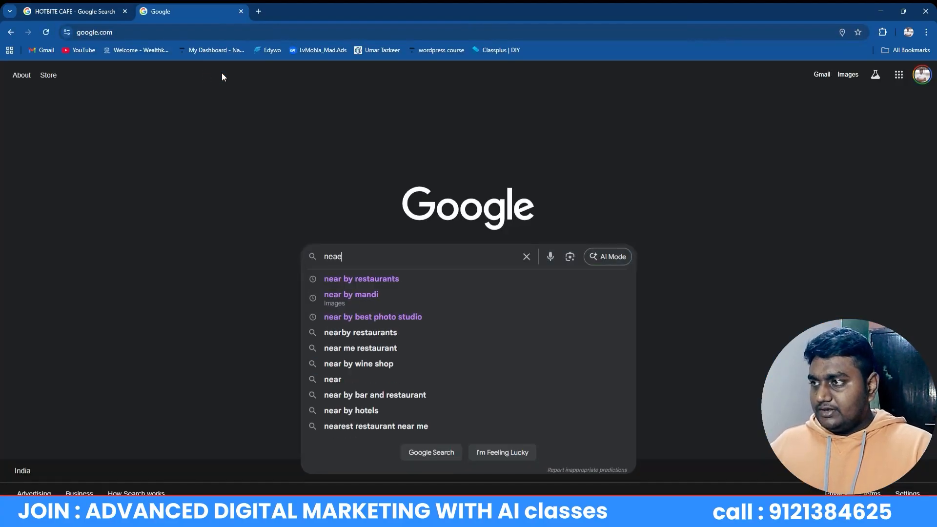
key(BackSpace)
text(r by m)
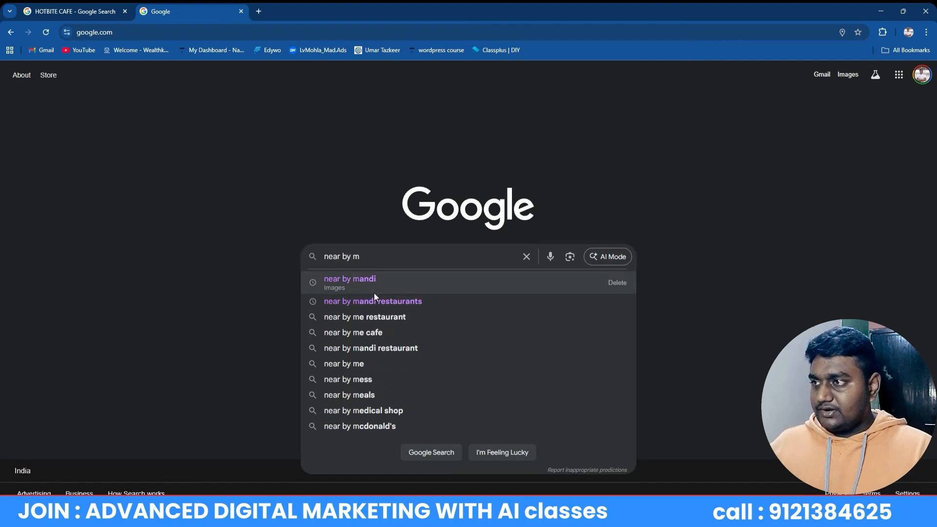
click(369, 282)
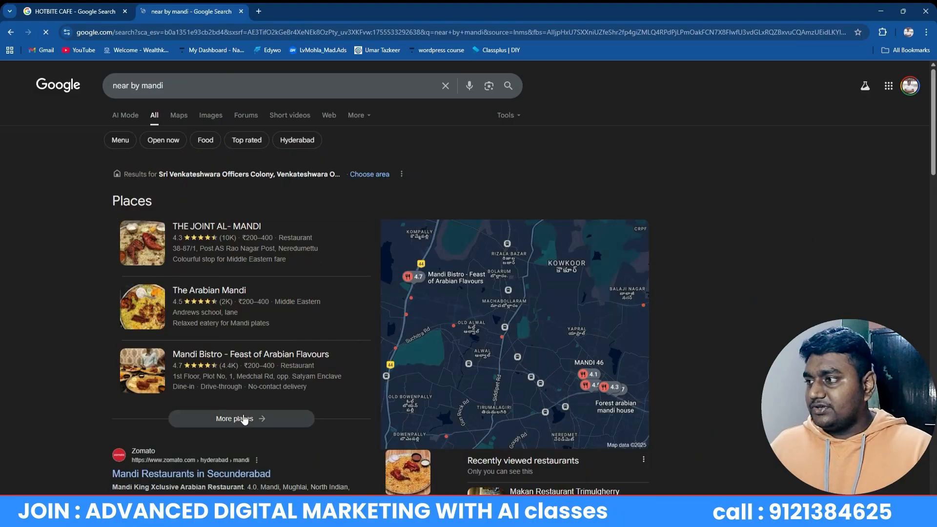
Show the full list of nearby places and filter it to ratings 2.5 and up
click(241, 419)
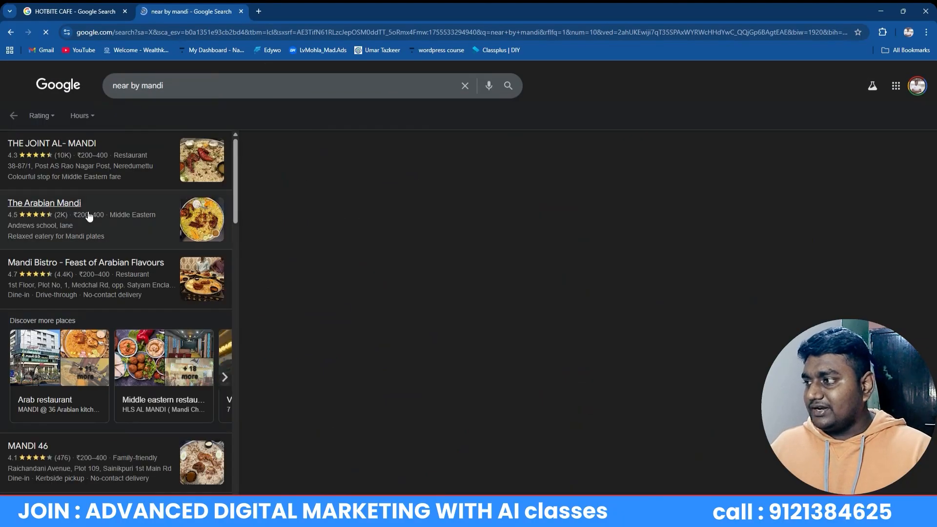
scroll(111, 299, down, 5)
scroll(111, 300, down, 5)
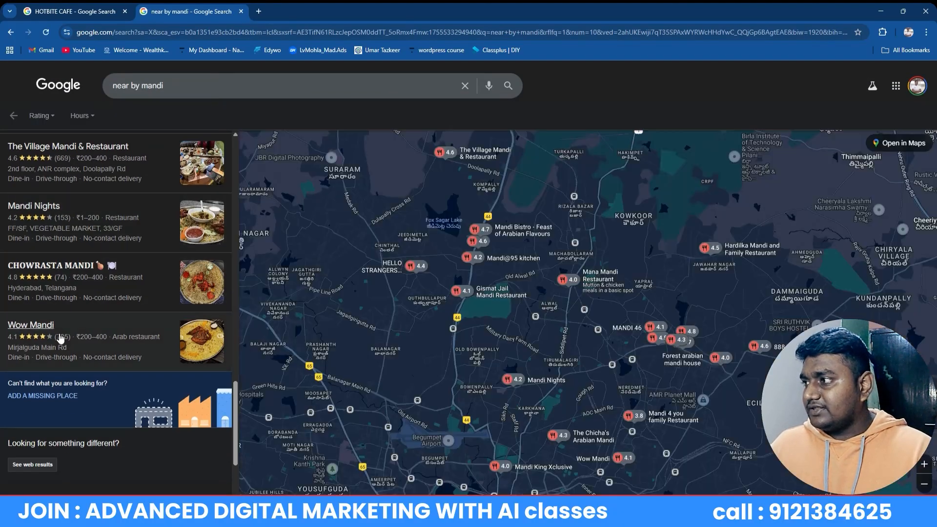
scroll(68, 336, down, 3)
mouse_move(59, 210)
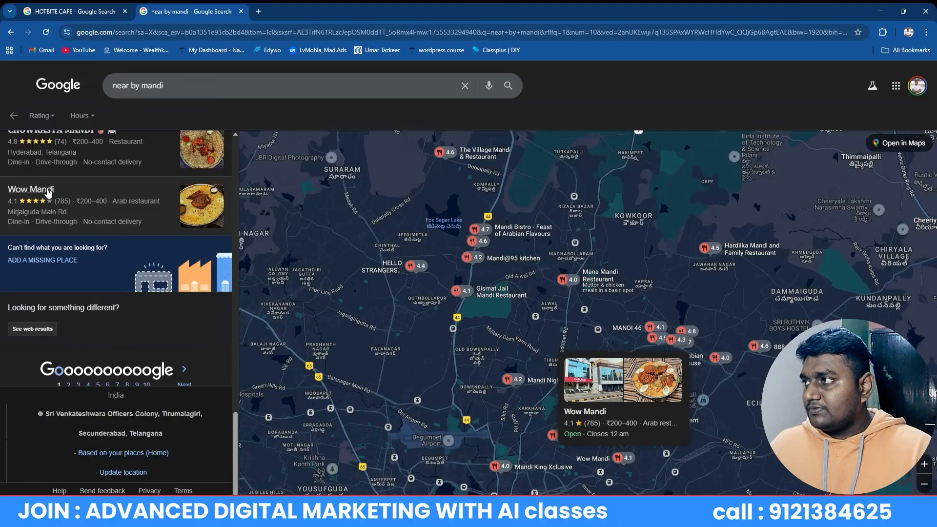
scroll(32, 328, up, 15)
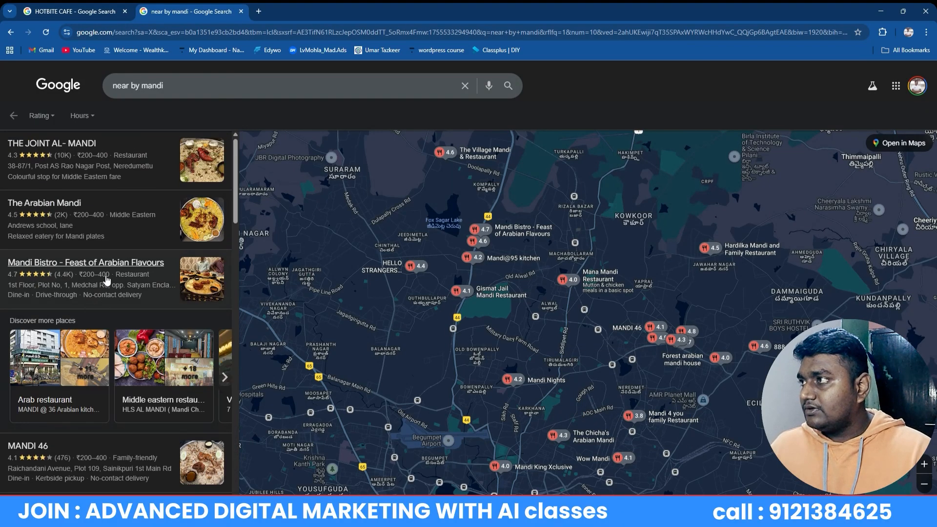
click(49, 117)
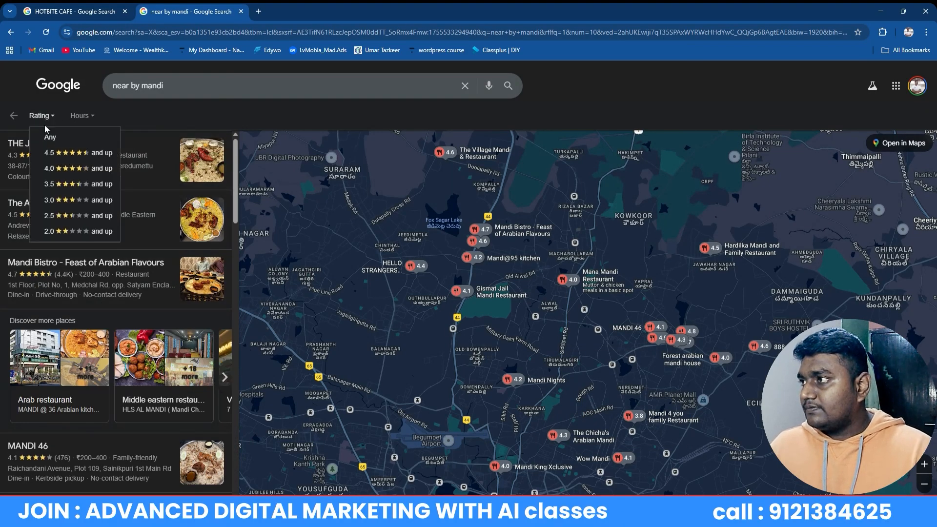
click(73, 220)
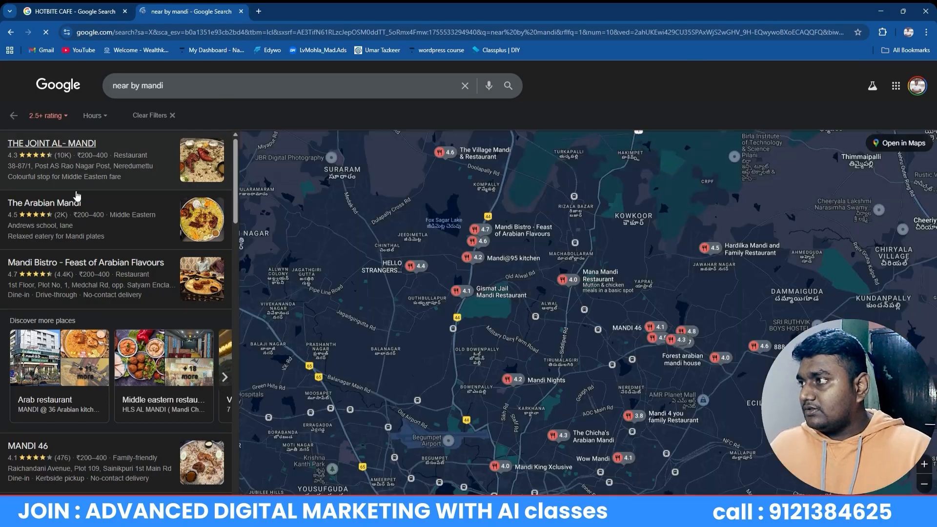
Open the Wow Mandi listing's details, rated 4.1 from 785 reviews
mouse_move(62, 292)
scroll(63, 293, down, 15)
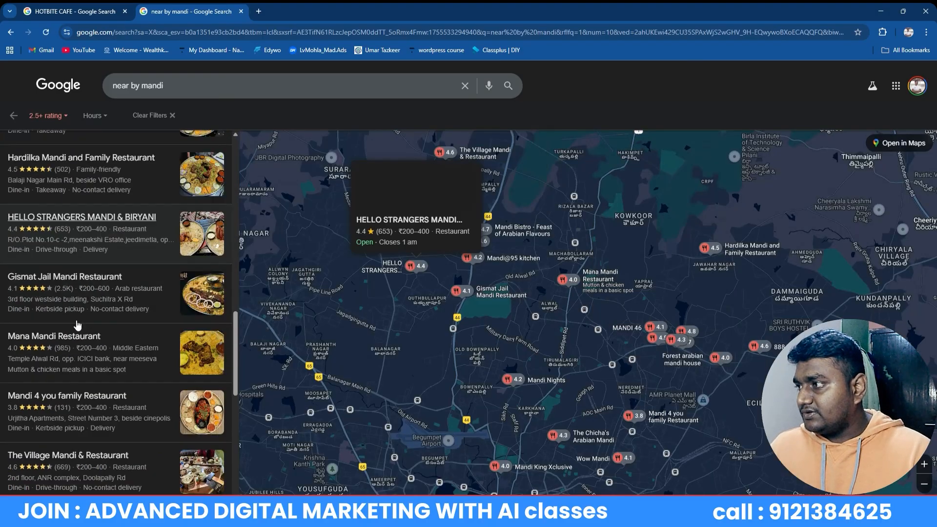
mouse_move(68, 202)
click(51, 188)
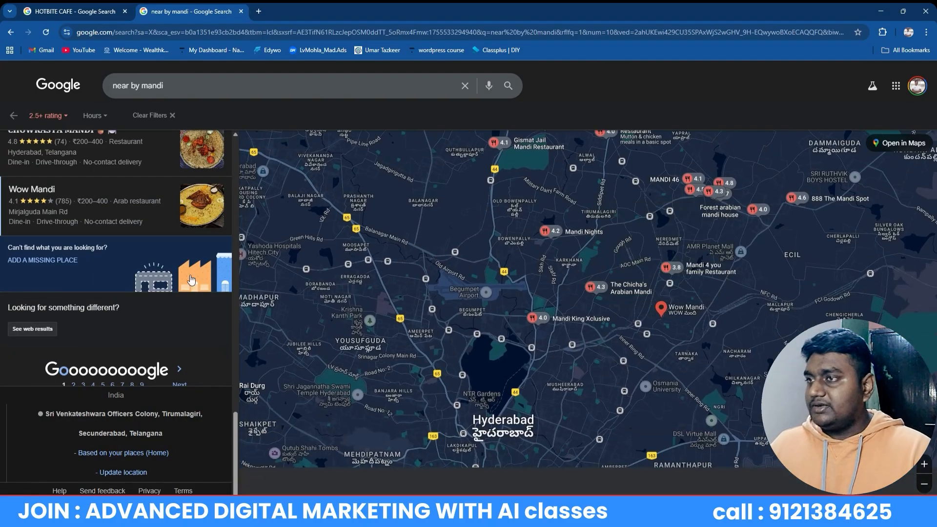
scroll(448, 337, down, 5)
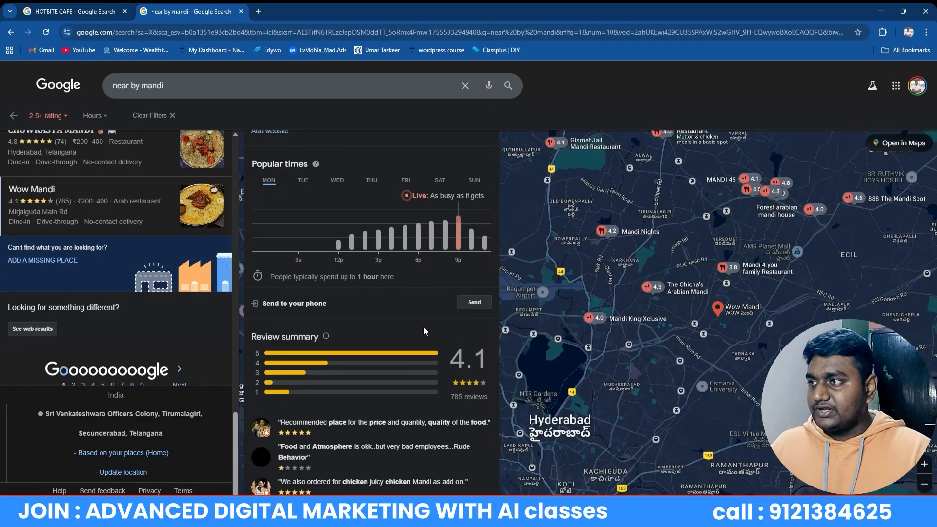
scroll(454, 336, up, 5)
Open Wow Mandi's reviews and sort them lowest-rated first
click(457, 324)
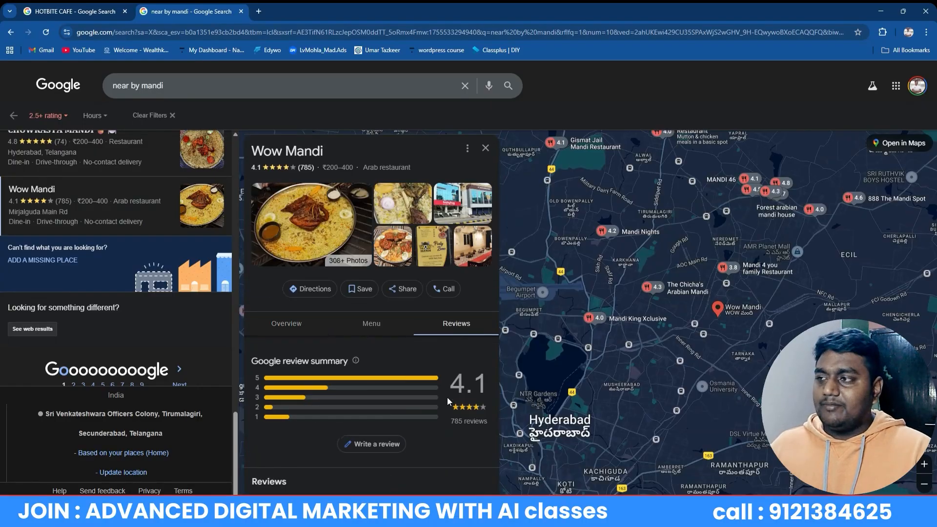
scroll(433, 395, down, 5)
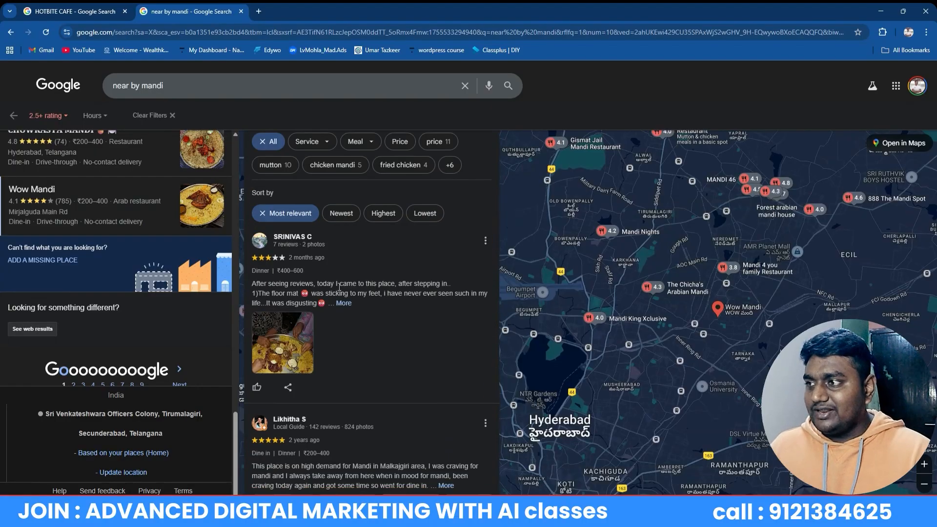
scroll(358, 317, down, 5)
scroll(362, 321, up, 7)
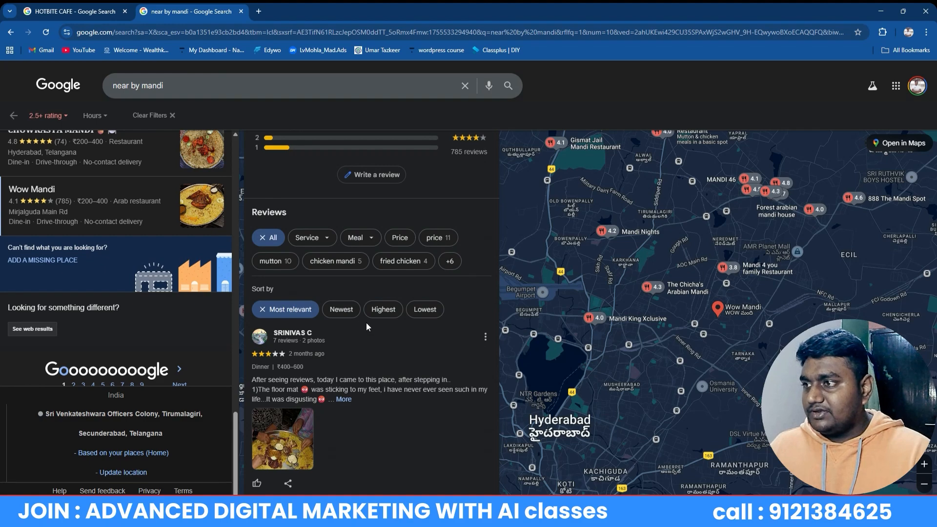
scroll(380, 341, down, 7)
scroll(381, 341, up, 10)
scroll(381, 340, down, 6)
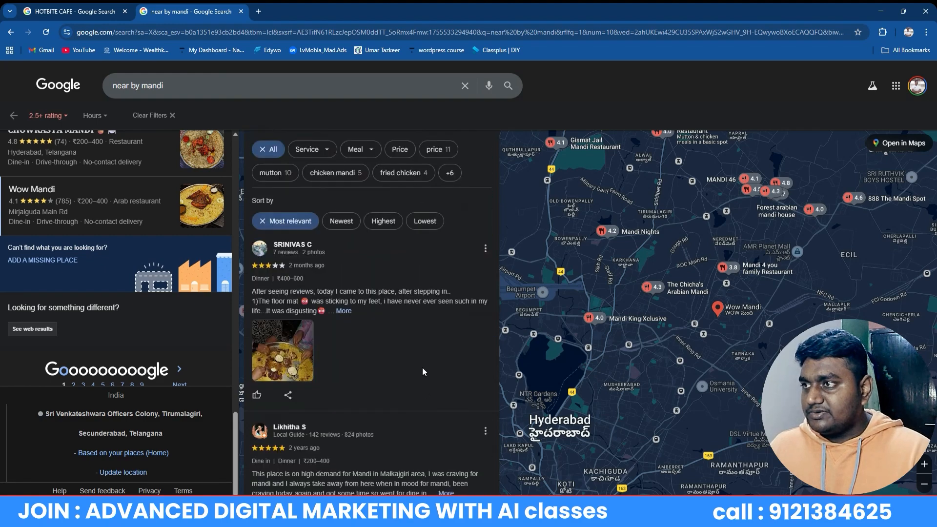
click(424, 217)
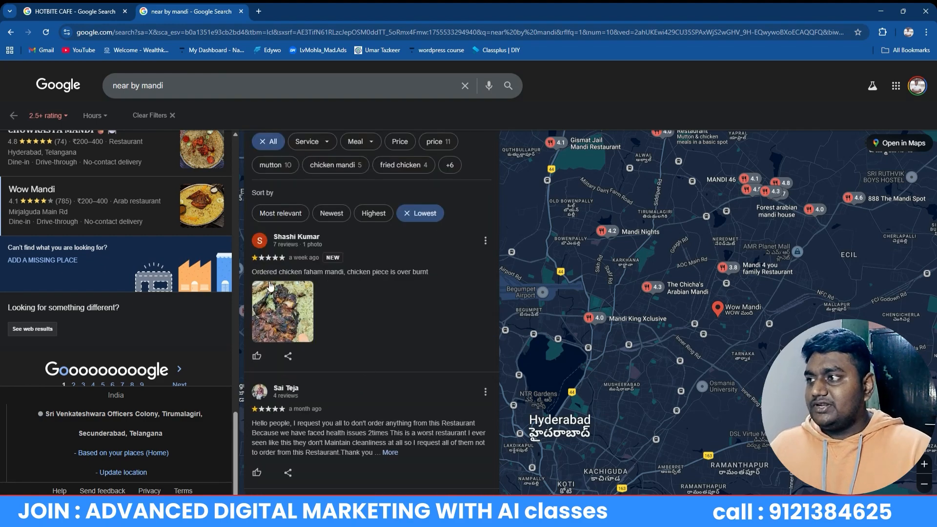
scroll(345, 319, down, 8)
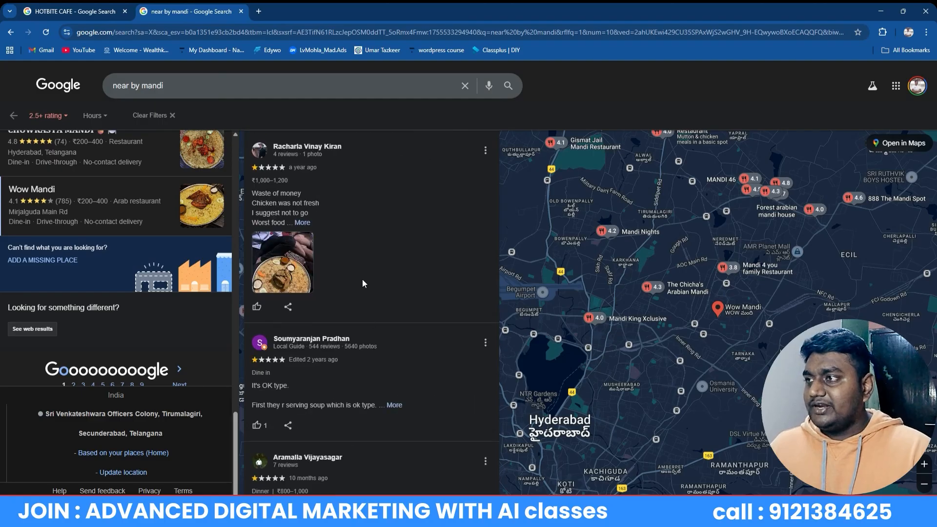
scroll(363, 279, up, 8)
Expand the full text of the cleanliness complaint and highlight it
click(391, 453)
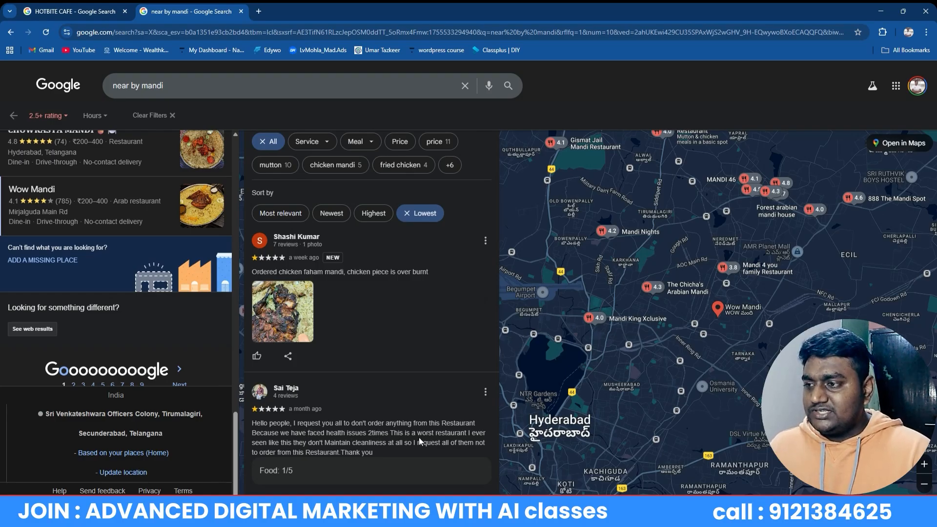
scroll(458, 420, down, 7)
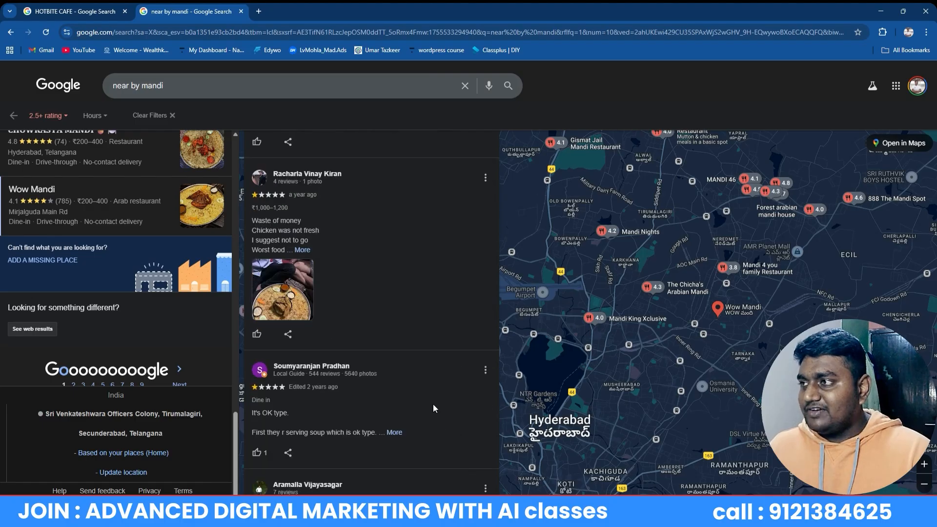
scroll(373, 332, up, 7)
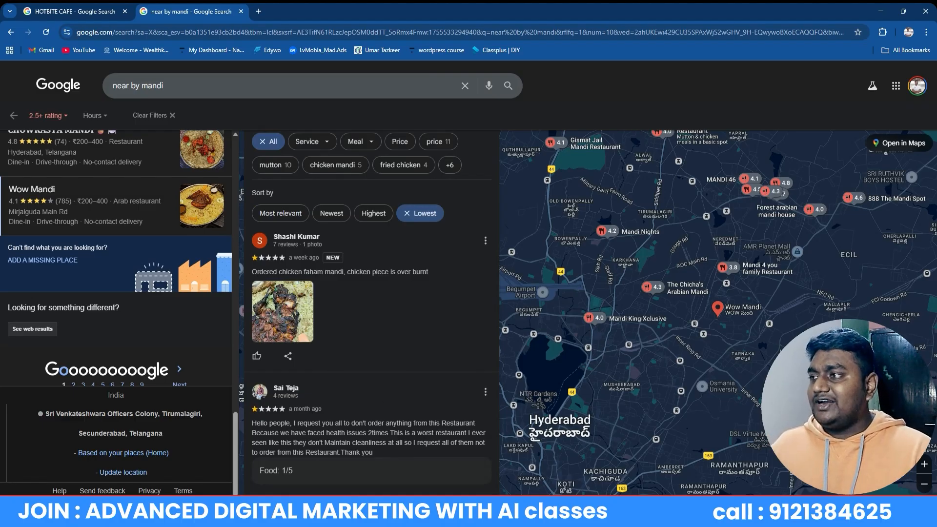
drag(252, 423, 340, 452)
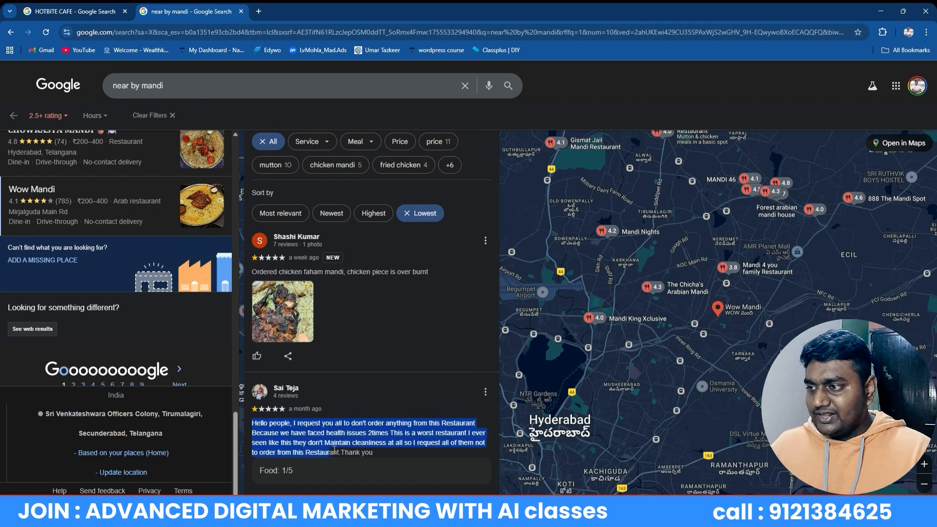
Recheck HOTBITE CAFE's reviews twice, finding none, then return to Wow Mandi's lowest-rated reviews
click(55, 14)
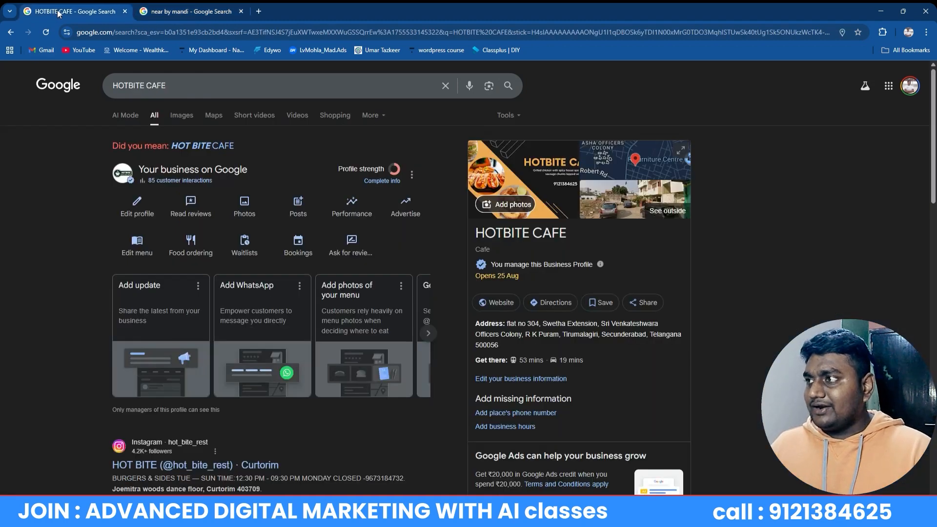
click(195, 207)
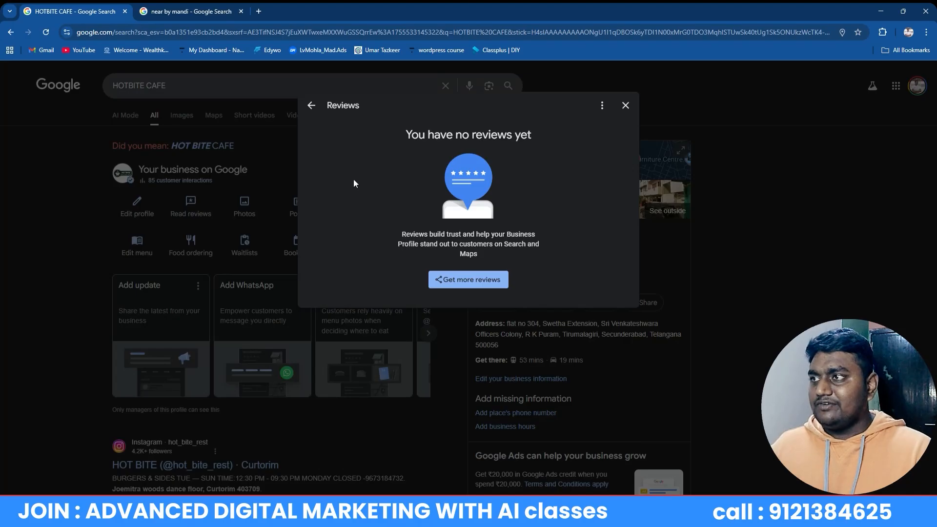
click(625, 105)
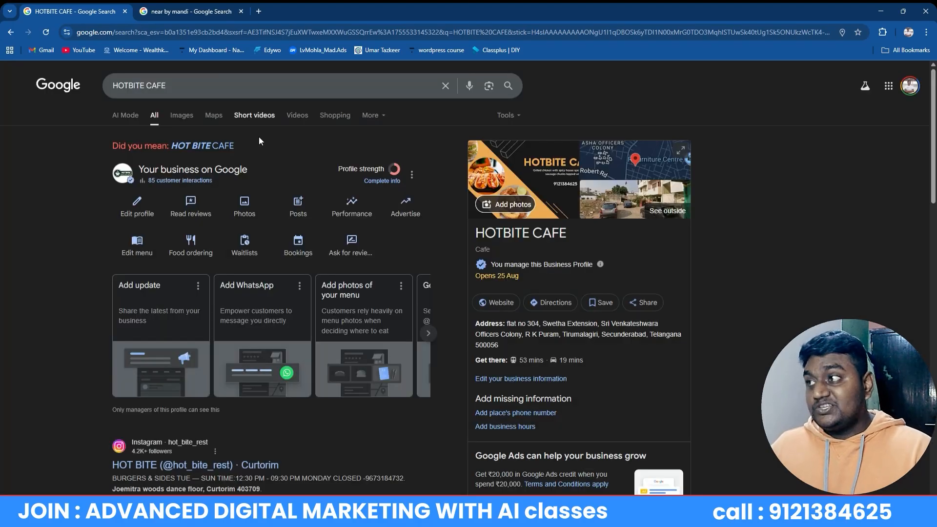
click(215, 11)
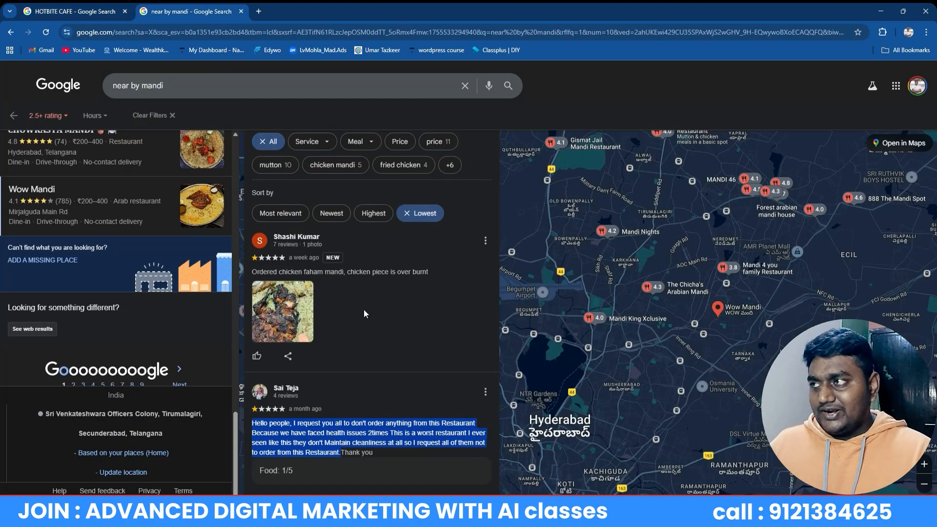
click(94, 10)
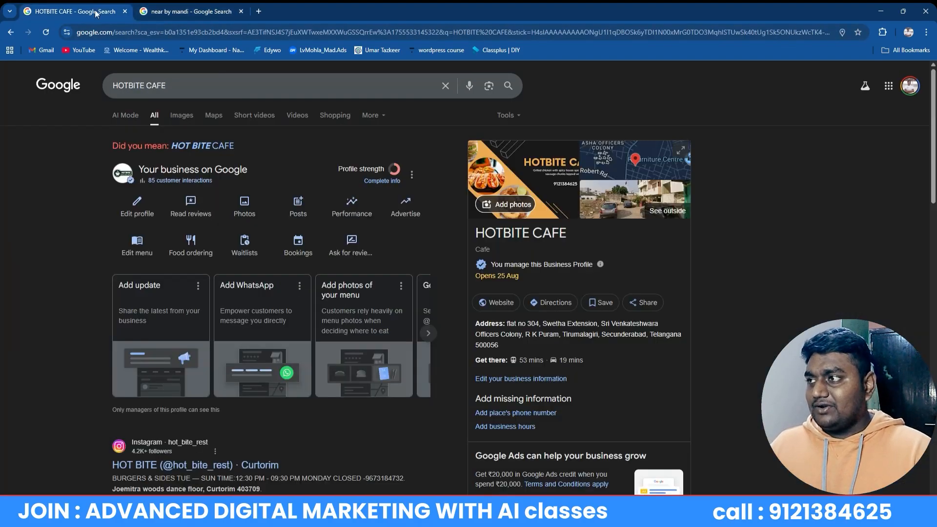
click(192, 209)
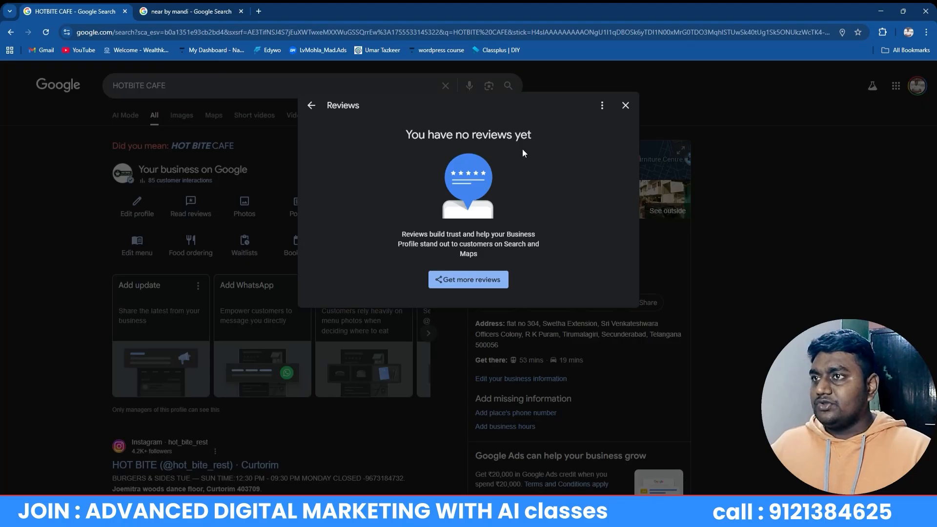
click(625, 106)
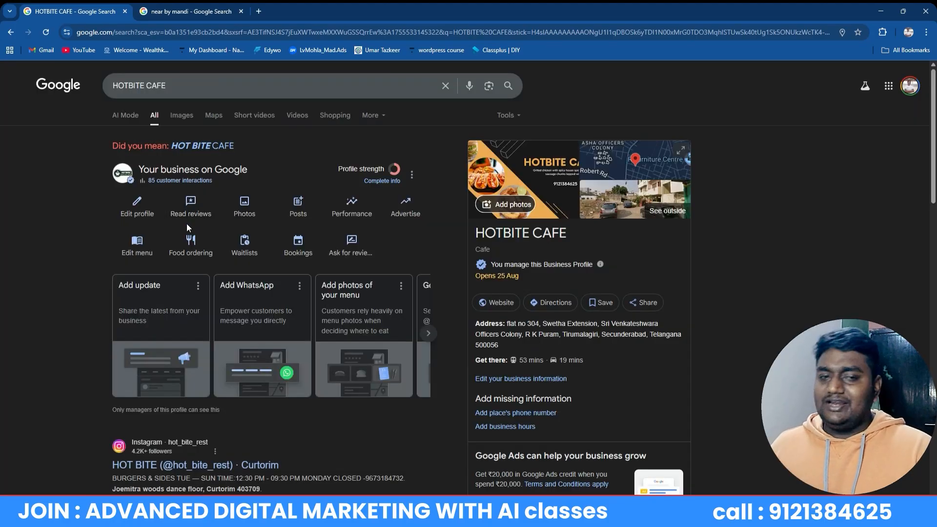
click(190, 11)
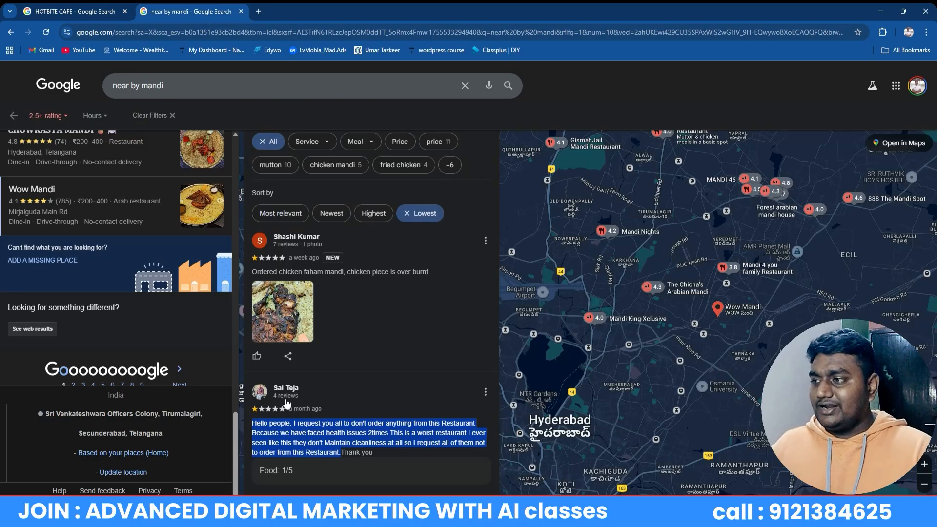
Select the whole health-and-cleanliness complaint review and copy it
click(362, 452)
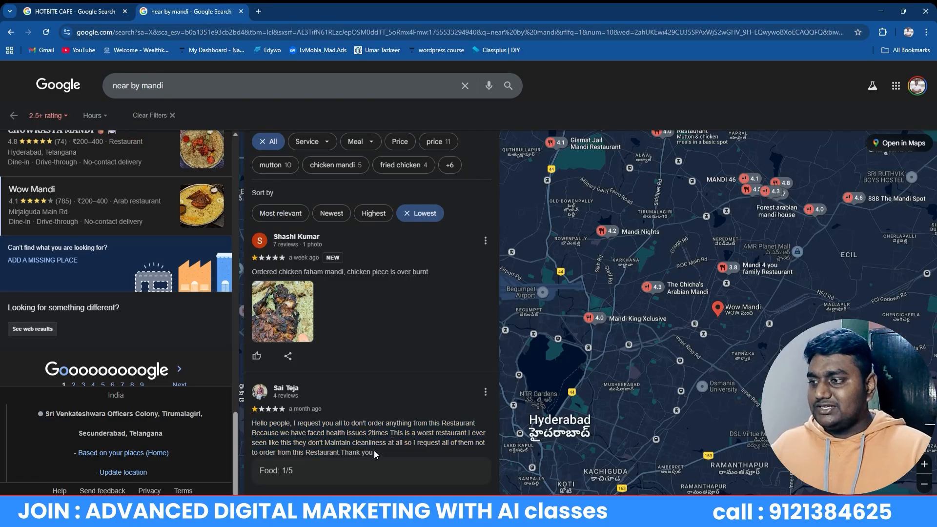
drag(375, 452, 249, 423)
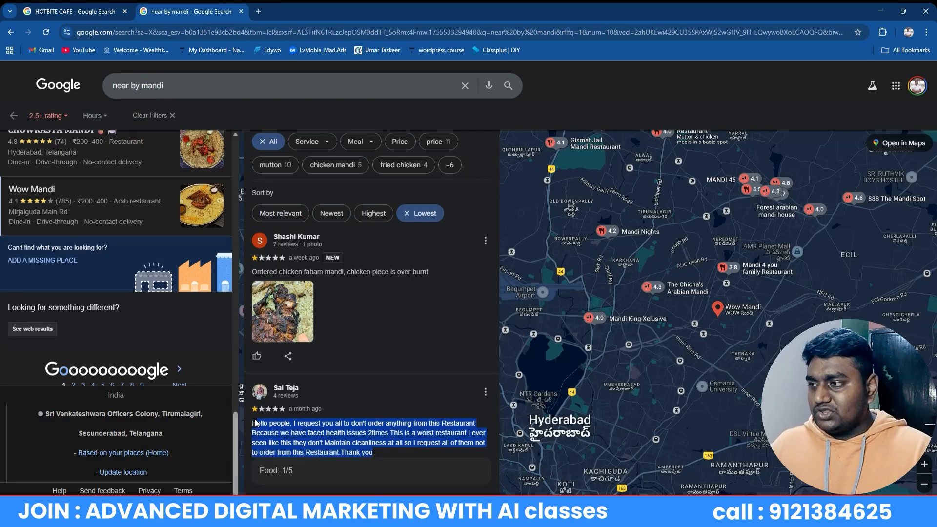
right_click(313, 441)
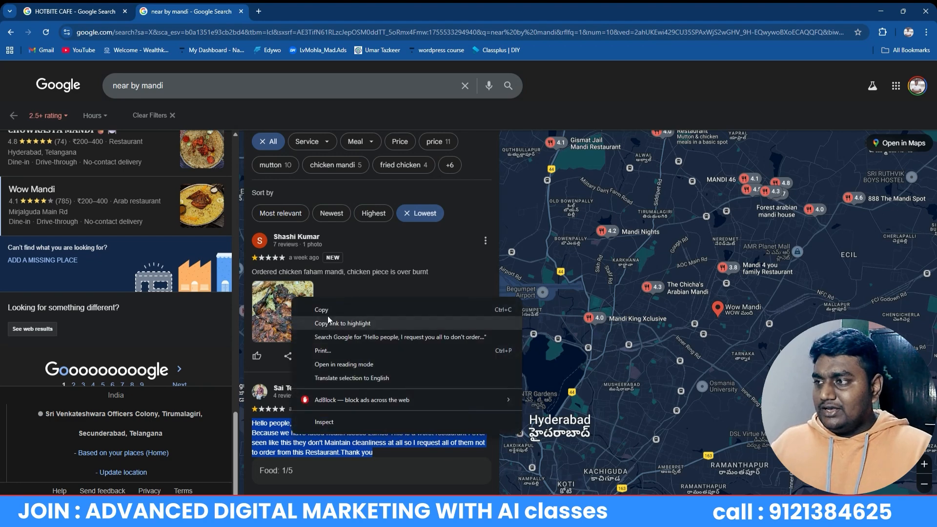
click(327, 301)
Open chat.openai.com in a new tab
key(ctrl+t)
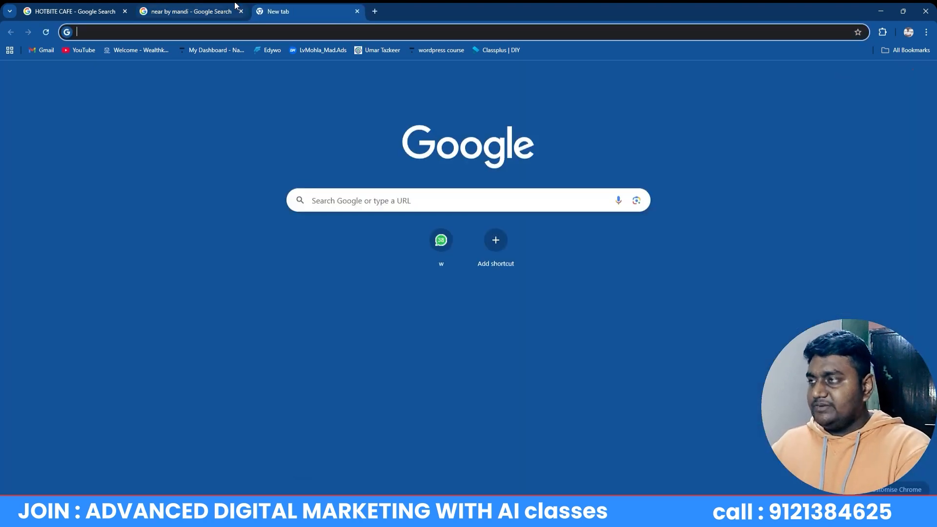
text(chat.openai.com)
key(Return)
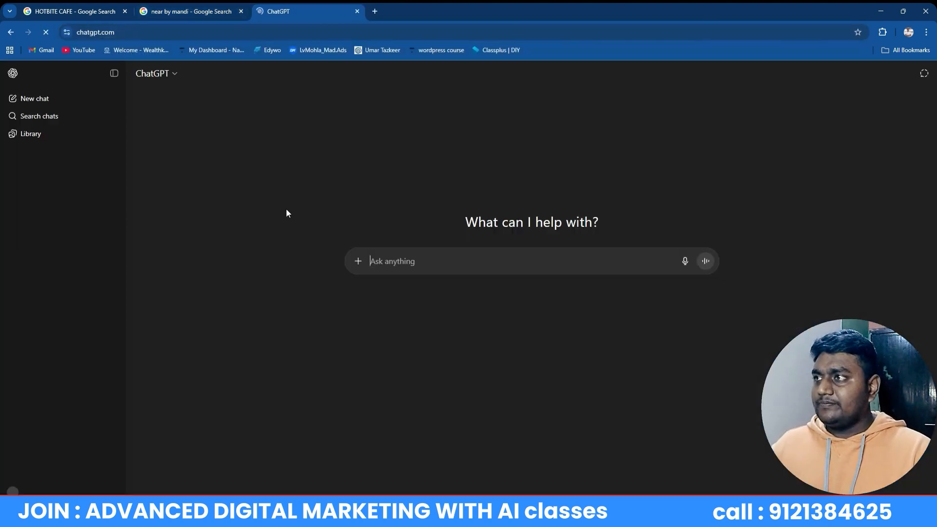
Paste the copied review into ChatGPT and ask for help replying to it on Google Maps
click(425, 270)
text(sawp the image in the)
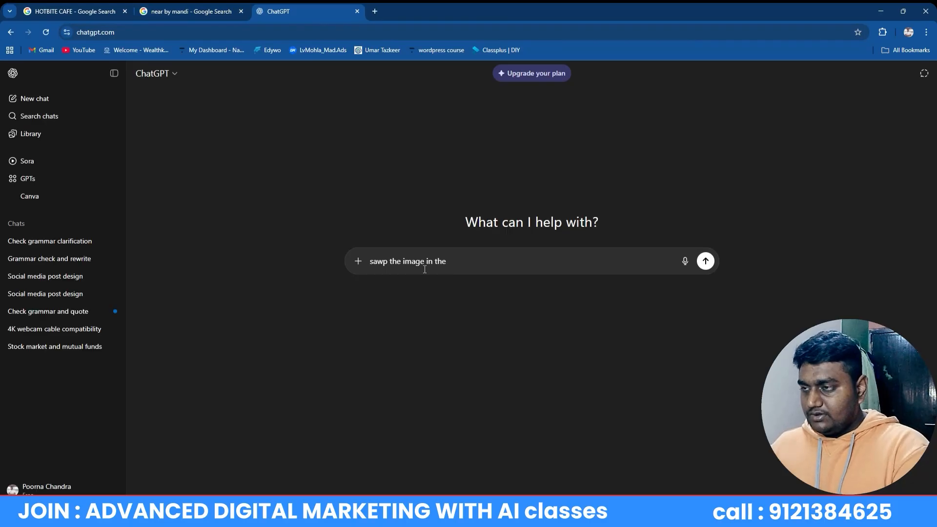
key(ctrl+v)
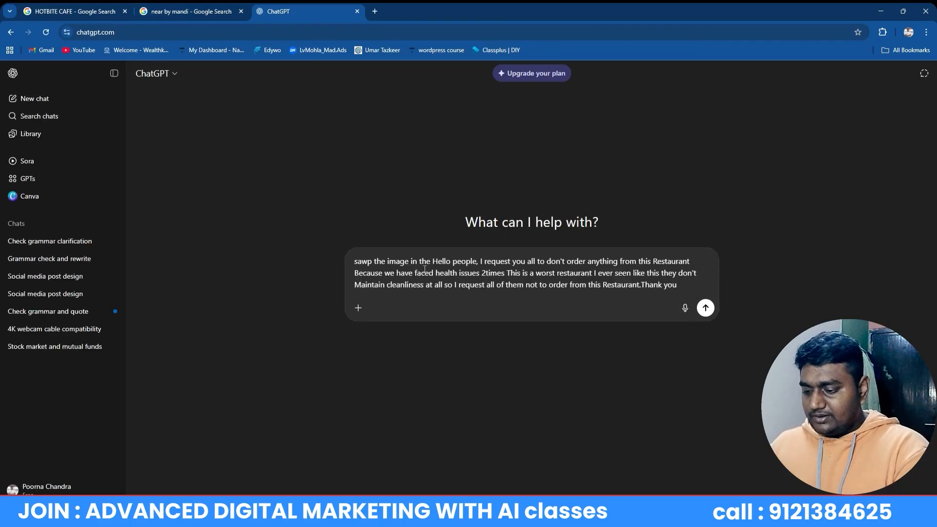
text(PLS H)
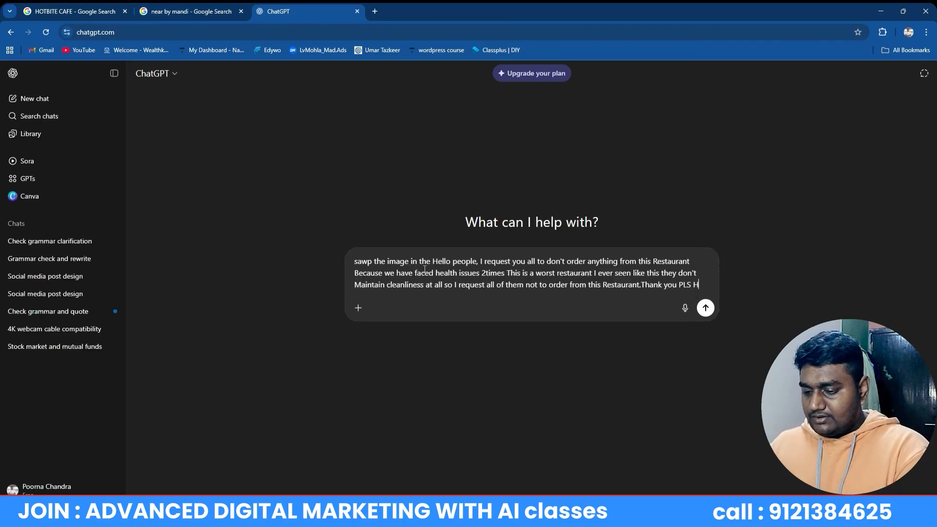
text(ELP M)
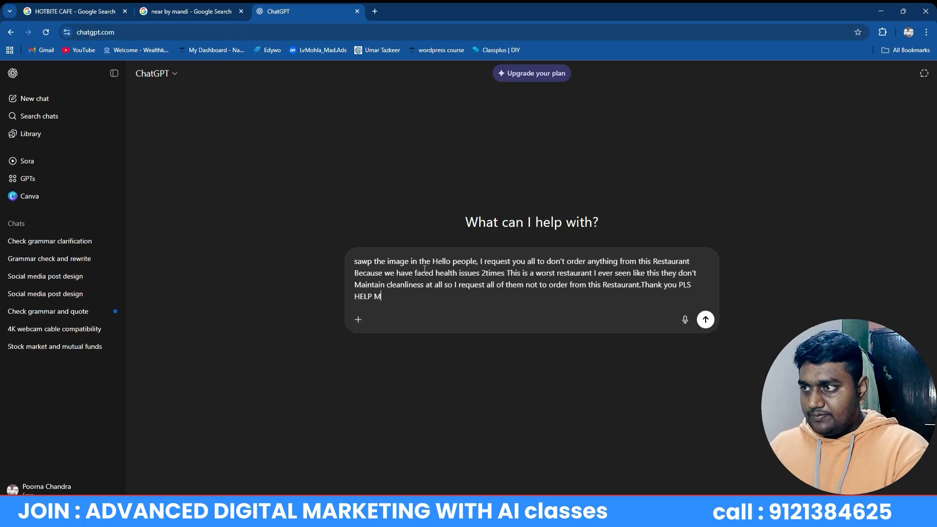
text(E TO SOLV)
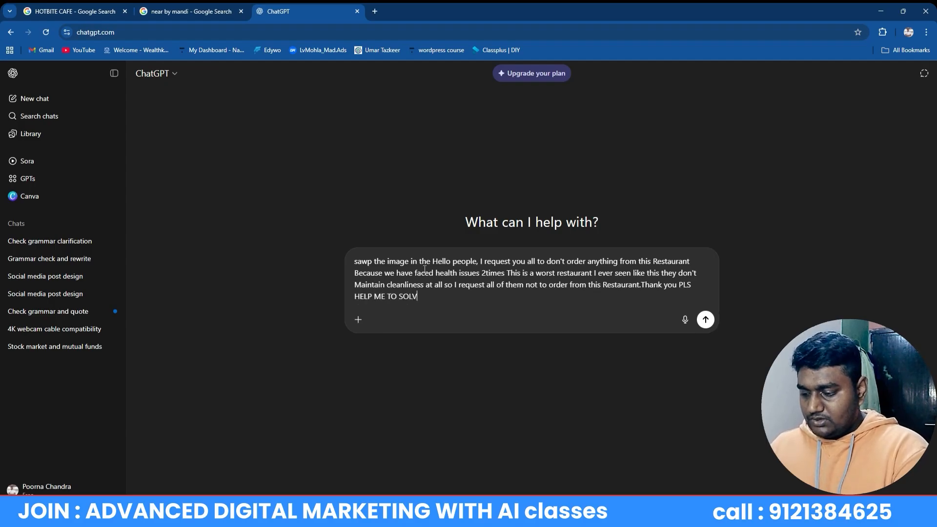
text(E THIS ISS)
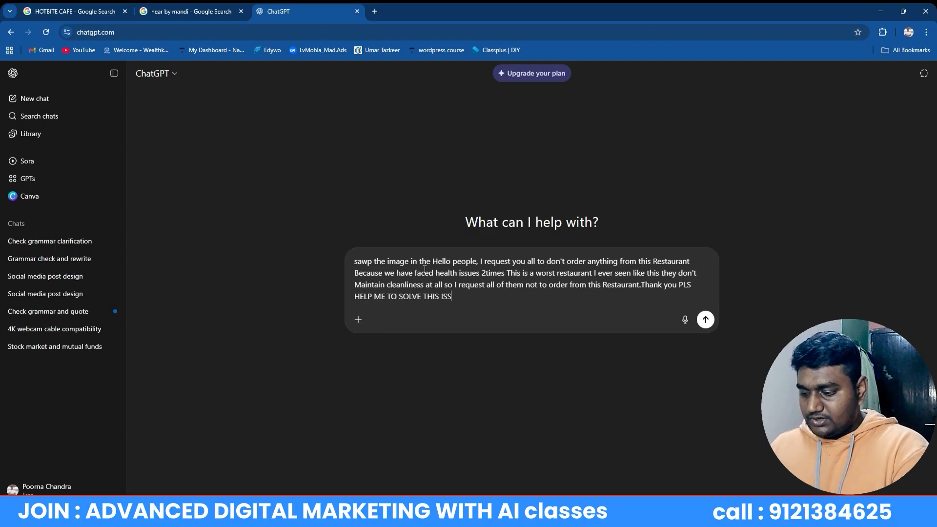
text(USE I AM)
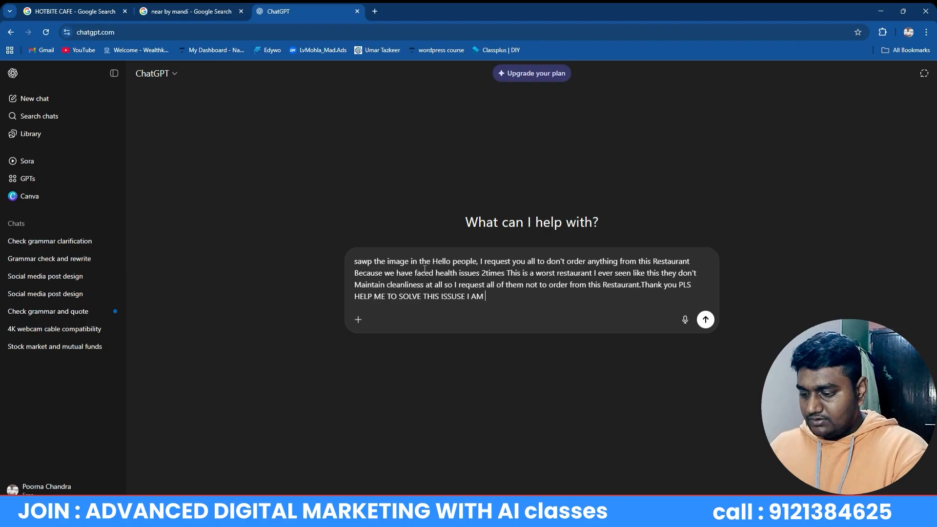
text( REP)
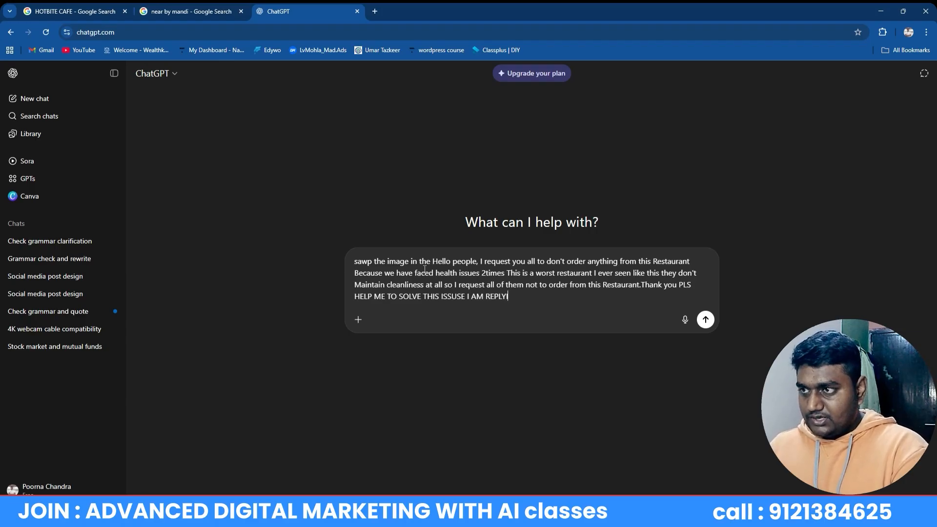
text(LYING HI)
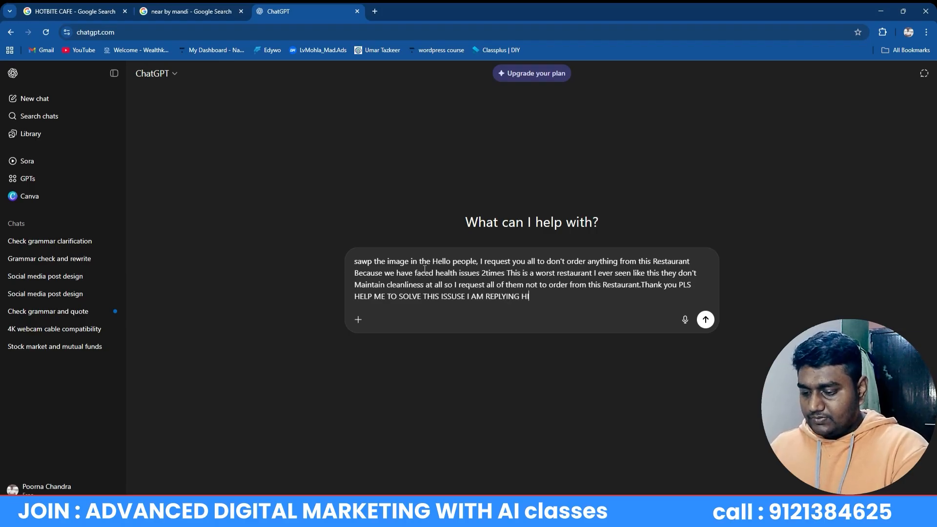
text(M INM GOOGLE MAPS)
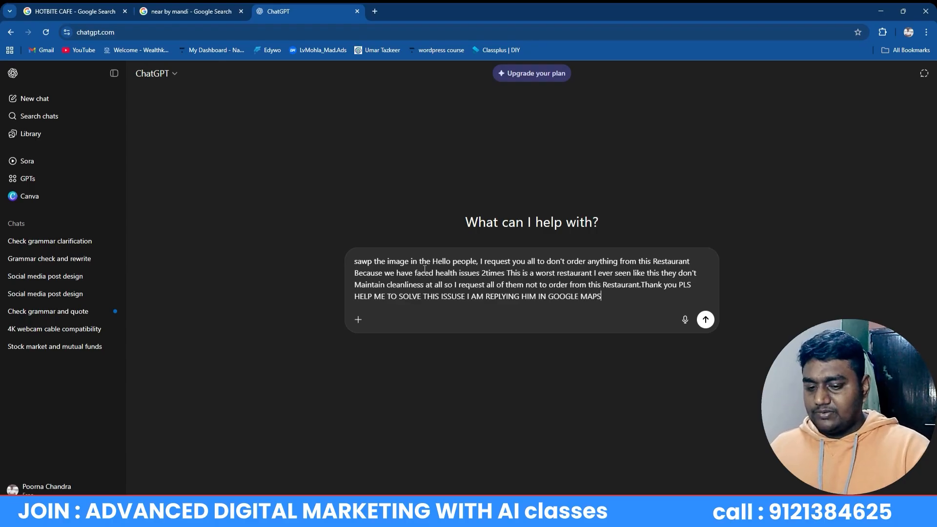
key(Return)
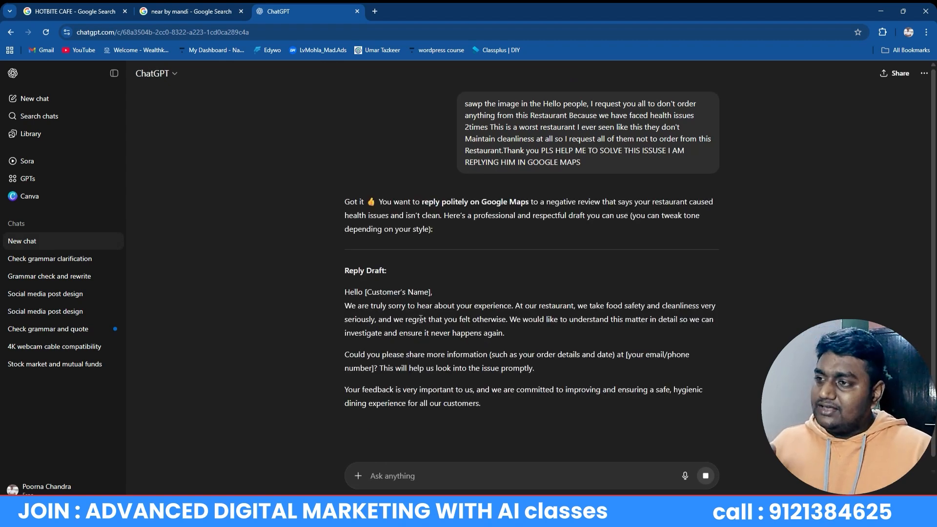
Copy ChatGPT's full reply draft, from 'Hello' through the closing thank-you line
scroll(424, 373, down, 4)
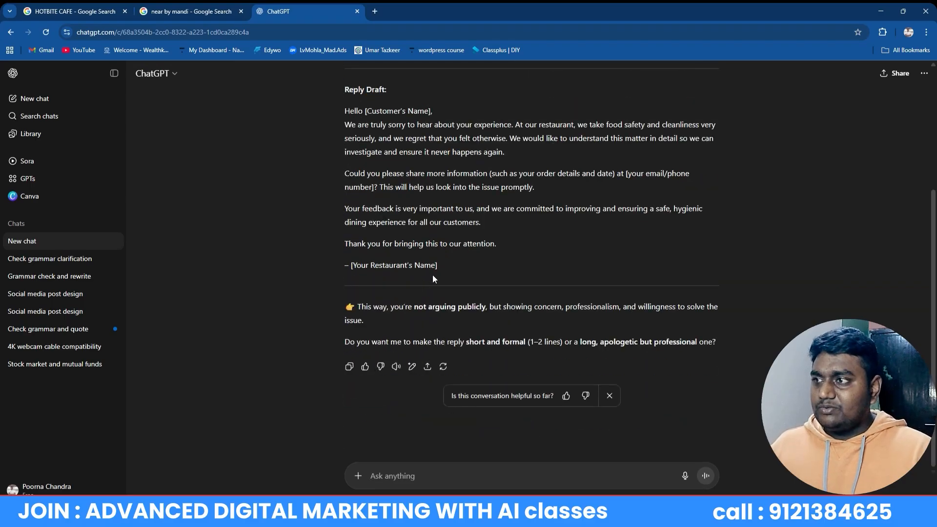
scroll(441, 199, up, 4)
drag(497, 244, 319, 309)
right_click(404, 312)
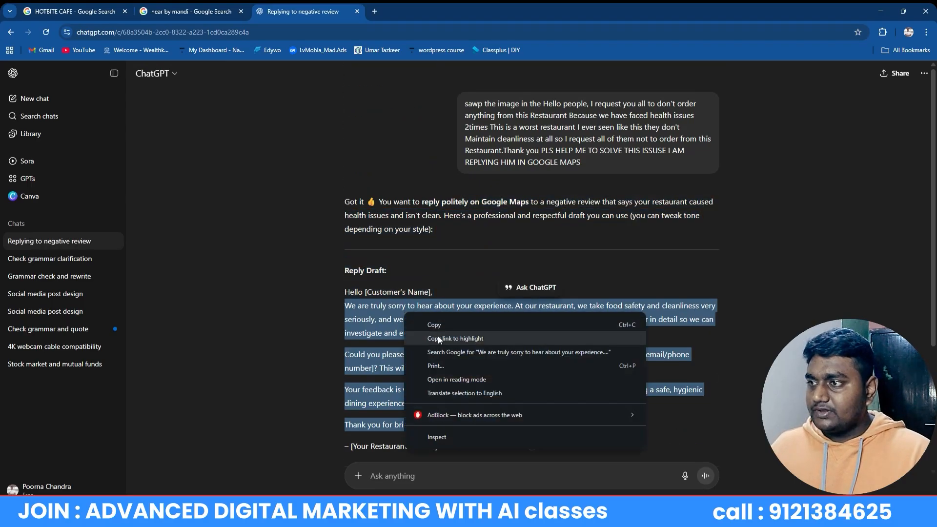
click(433, 325)
click(344, 319)
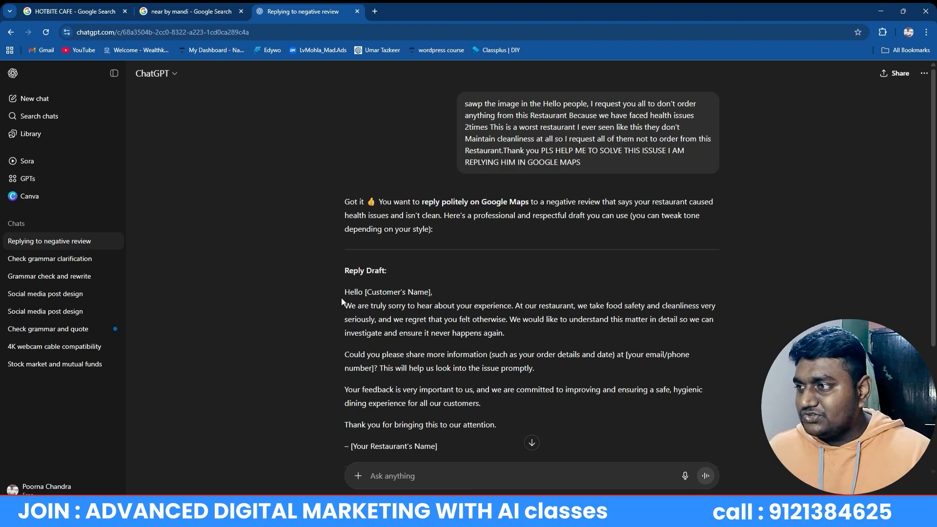
drag(343, 295, 517, 424)
right_click(428, 376)
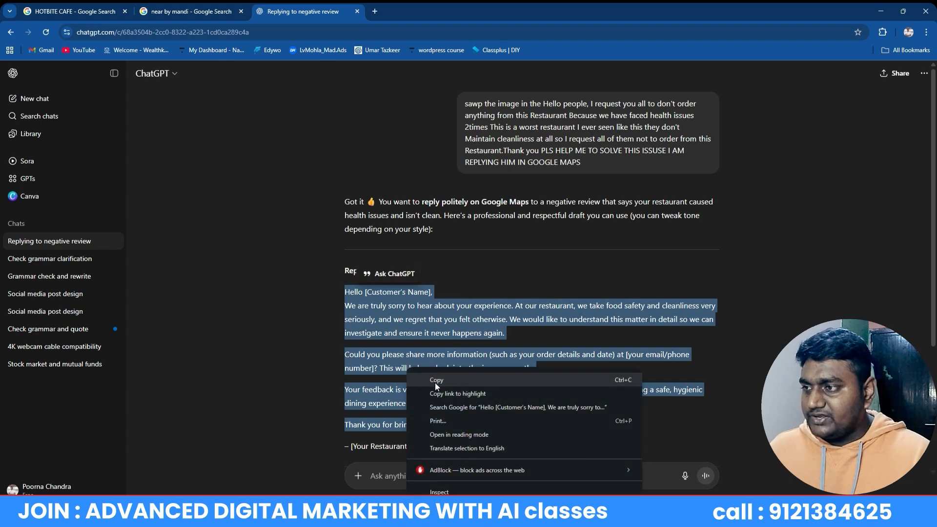
click(438, 385)
click(195, 11)
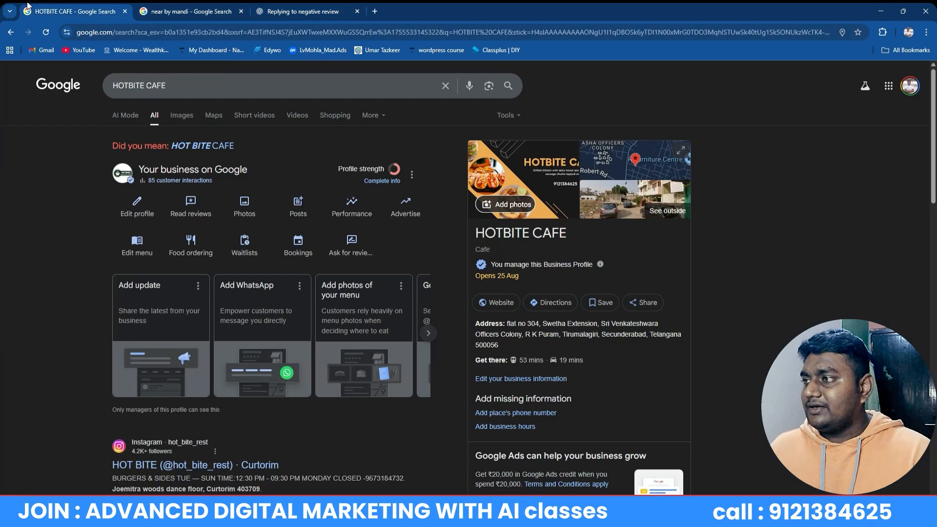
Open HOTBITE CAFE's reviews twice, confirming there are still none, then go back to the ChatGPT chat
click(73, 11)
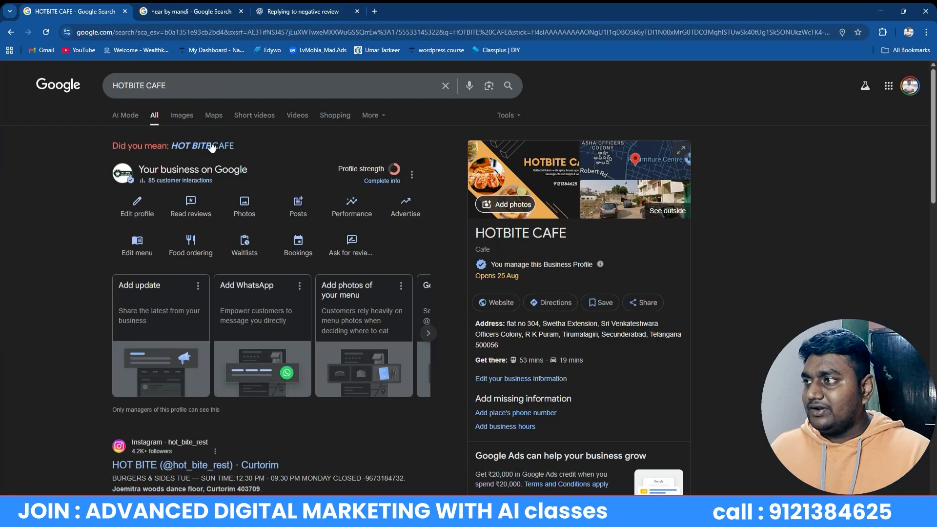
click(191, 211)
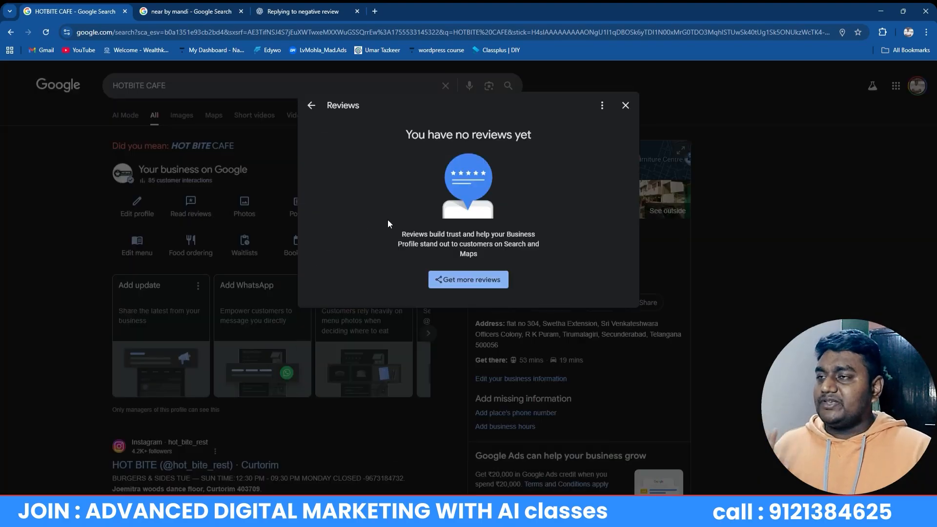
click(624, 105)
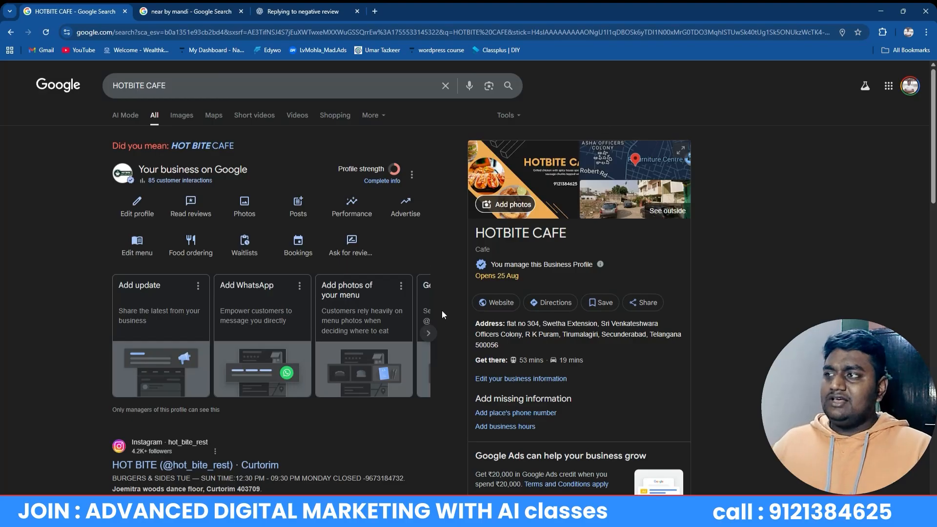
click(192, 204)
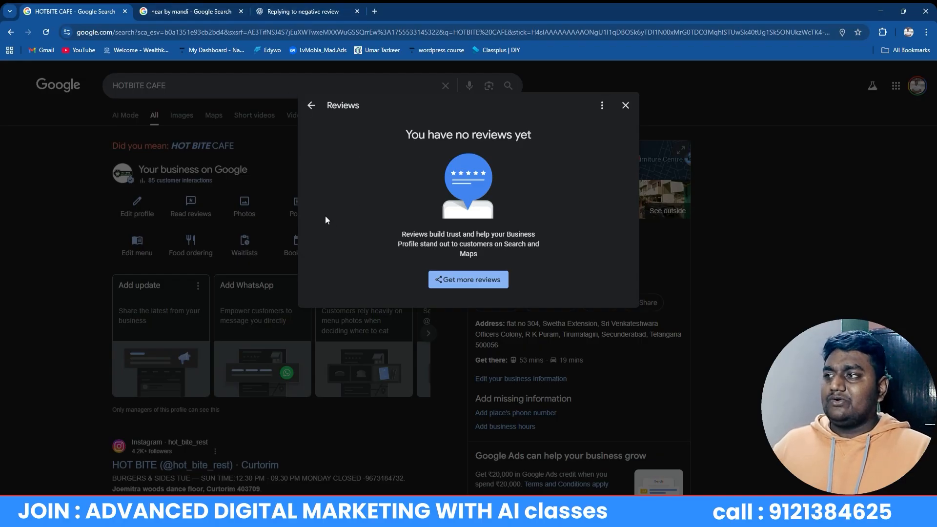
click(625, 105)
click(273, 11)
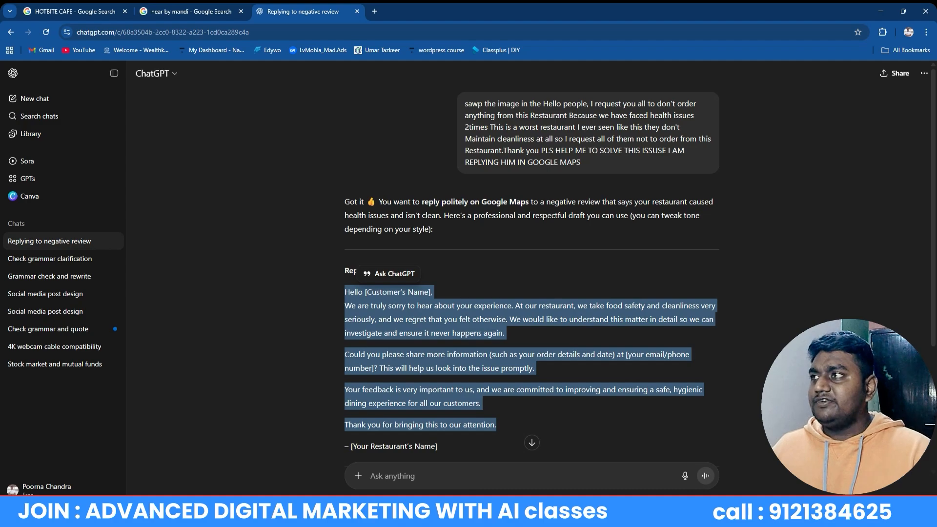
Open THE JOINT AL- MANDI's 4.3-star listing and sort its reviews highest-rated first
click(211, 9)
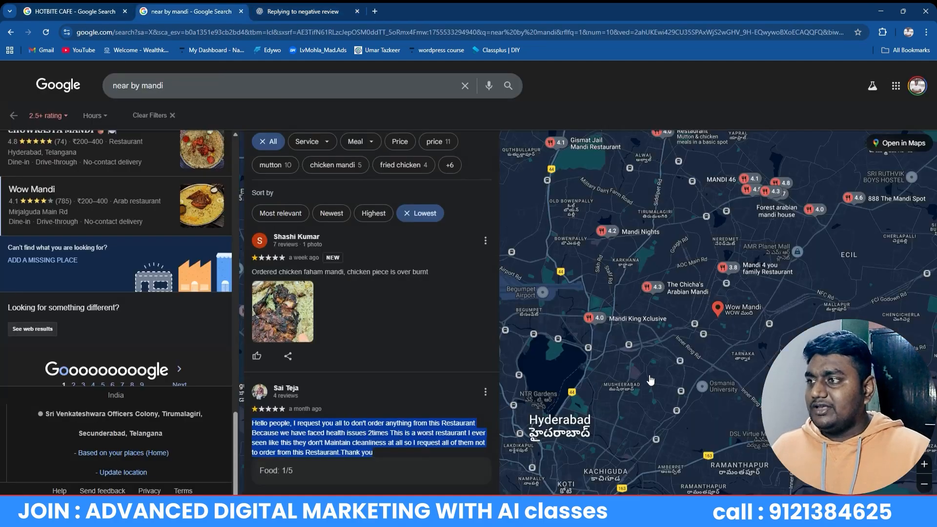
scroll(285, 238, up, 10)
scroll(63, 204, up, 20)
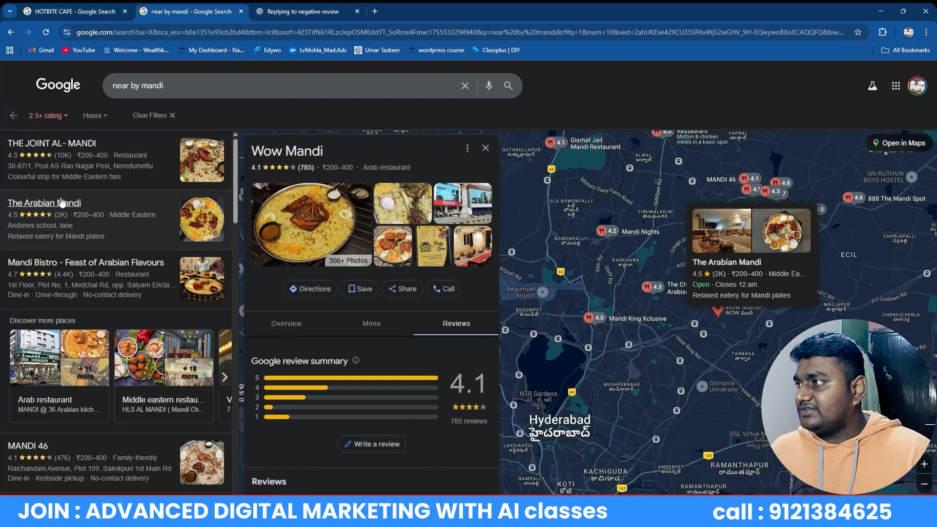
click(84, 142)
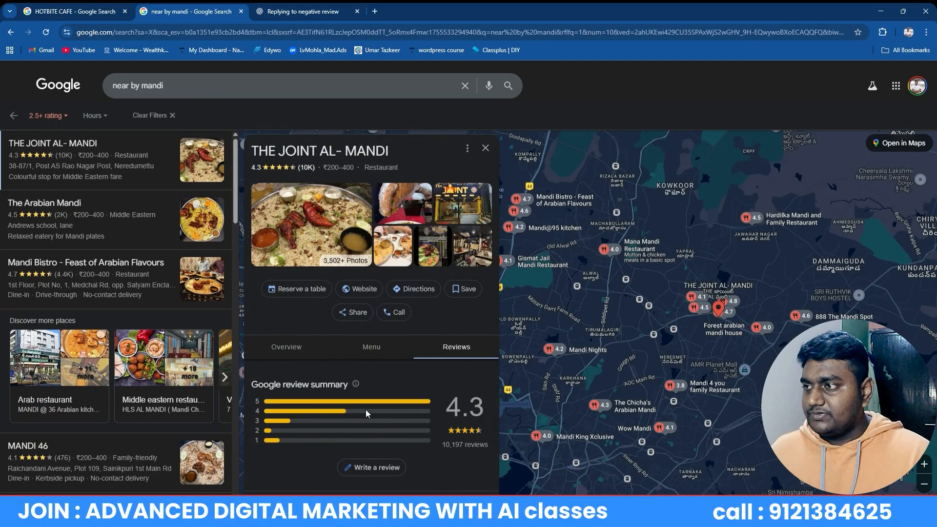
scroll(366, 395, down, 8)
scroll(332, 386, up, 6)
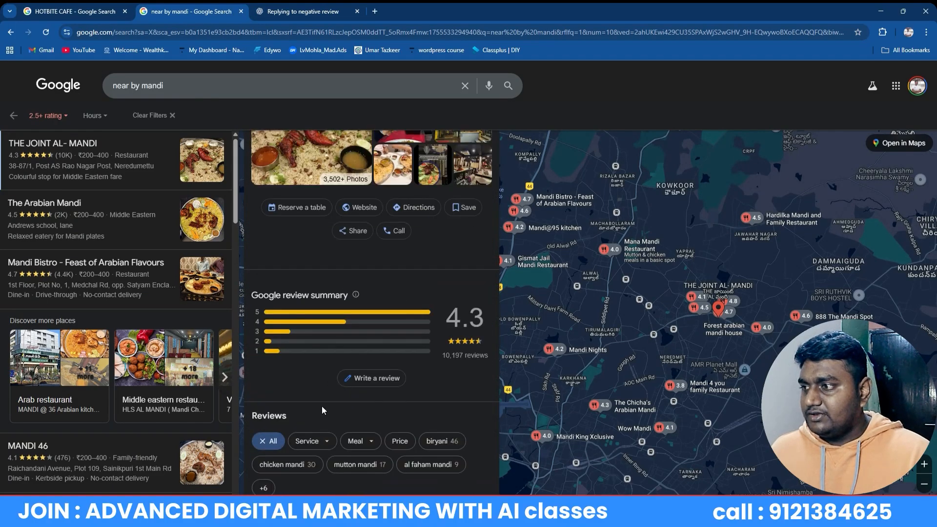
scroll(318, 390, down, 6)
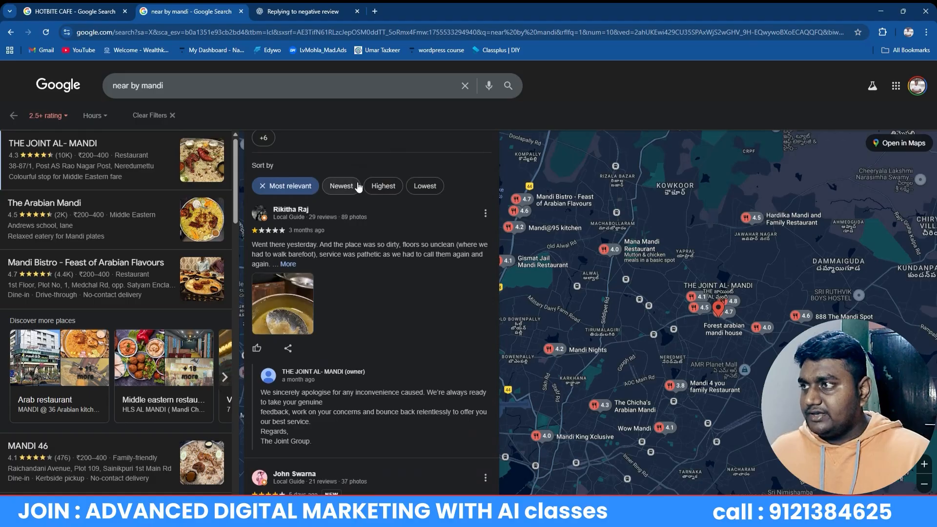
click(383, 185)
Expand a five-star review, select its full text, and return to the ChatGPT chat
scroll(330, 324, down, 7)
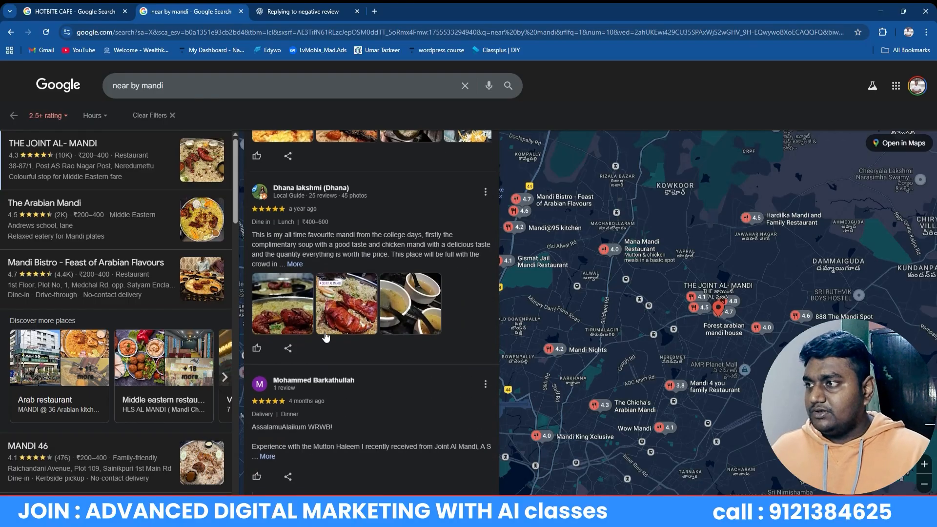
click(296, 265)
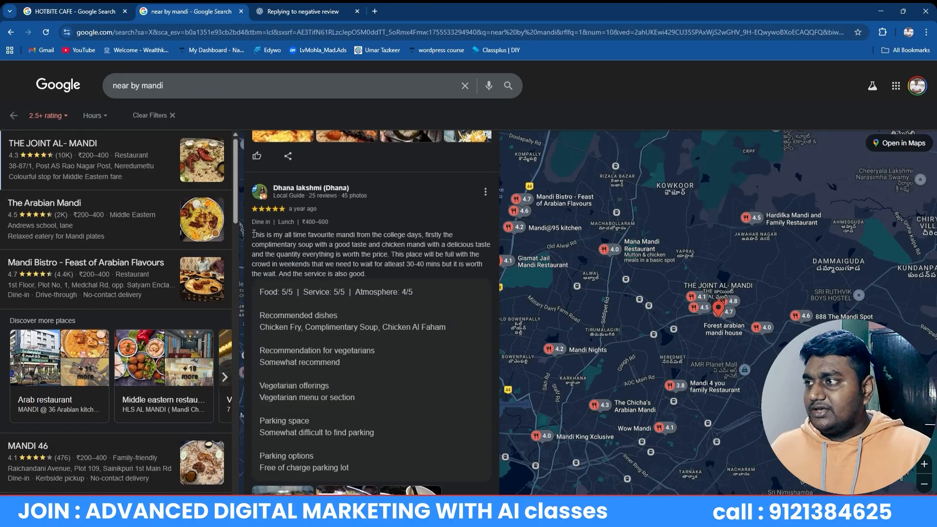
drag(253, 233, 393, 464)
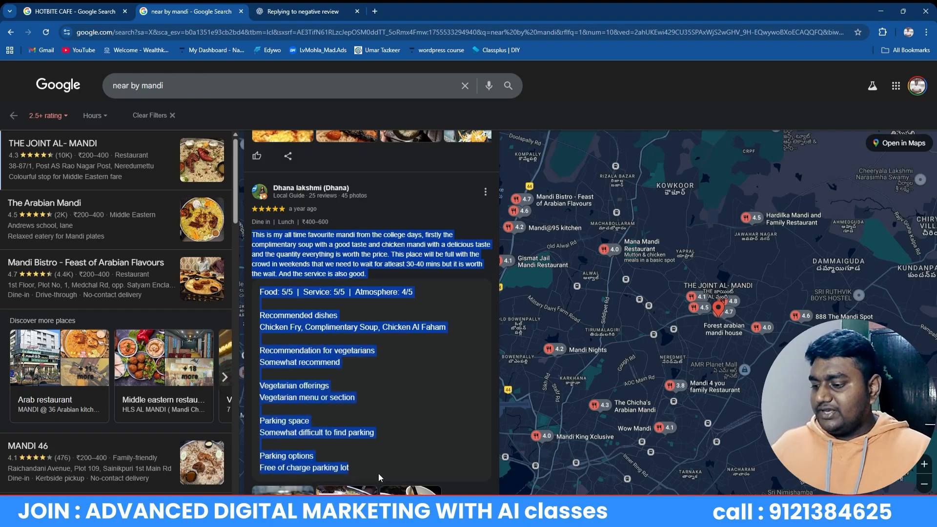
click(303, 12)
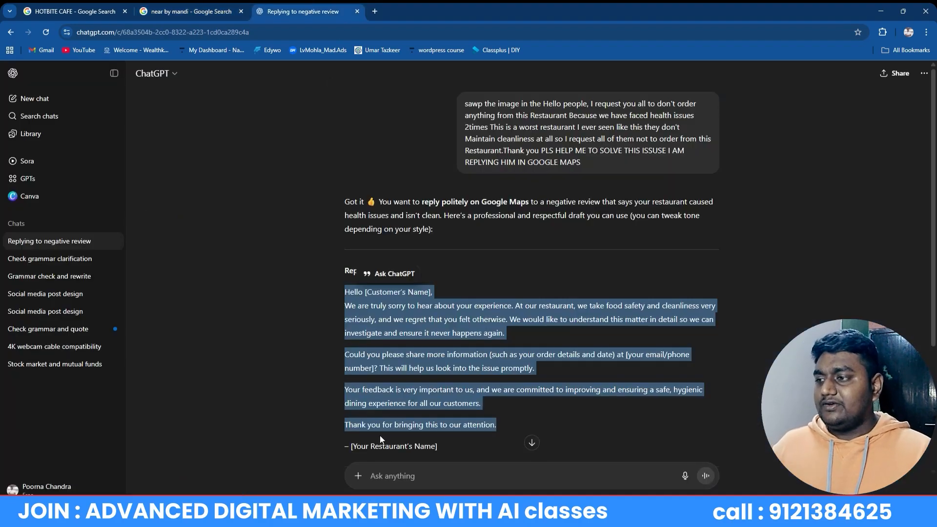
Paste the five-star review into ChatGPT and ask for a warm reply
click(406, 476)
key(ctrl+v)
key(Return)
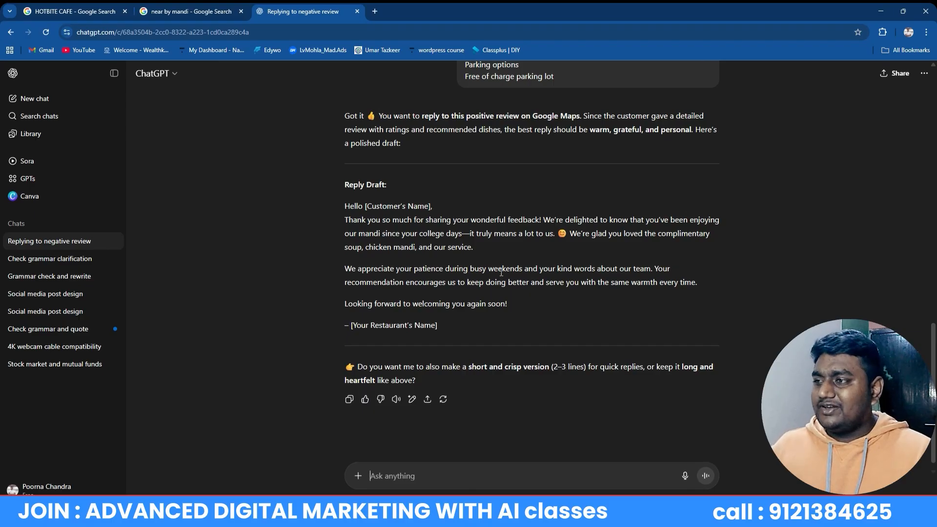
Copy the body of the reply draft and go back to the nearby mandi results
drag(505, 305, 345, 220)
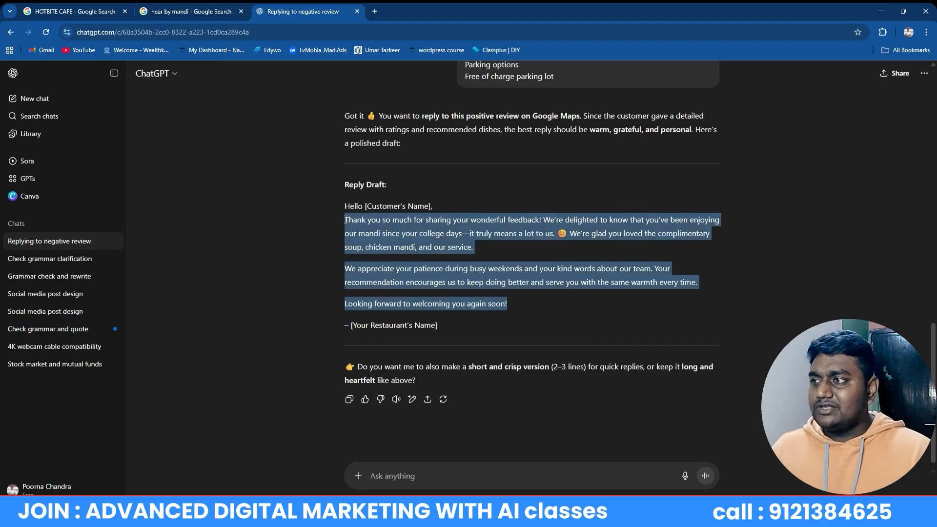
right_click(367, 225)
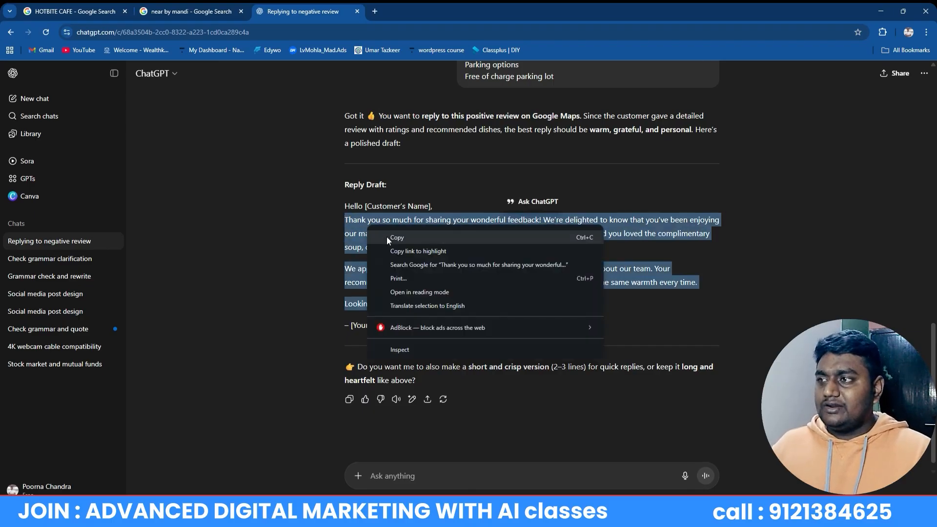
click(387, 237)
click(190, 12)
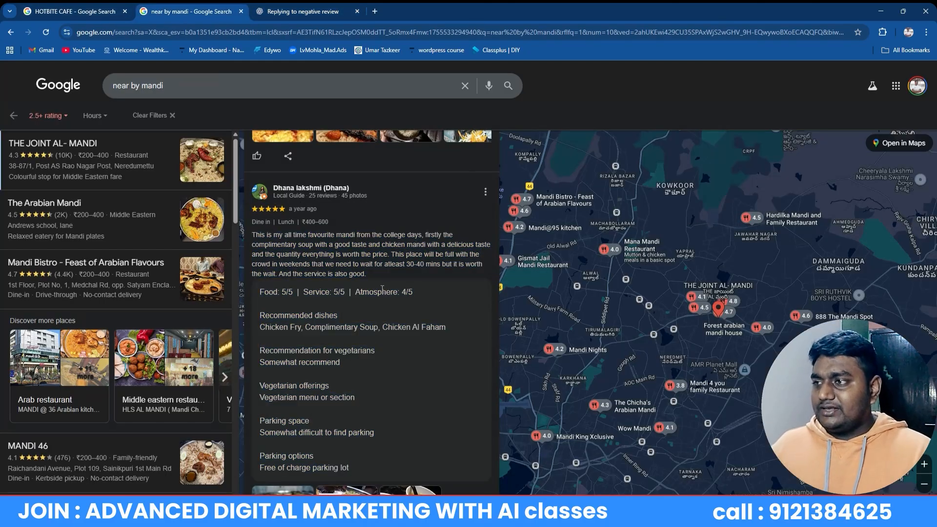
Scroll to another five-star review with an owner reply, then return to the HOTBITE CAFE tab
scroll(382, 289, down, 7)
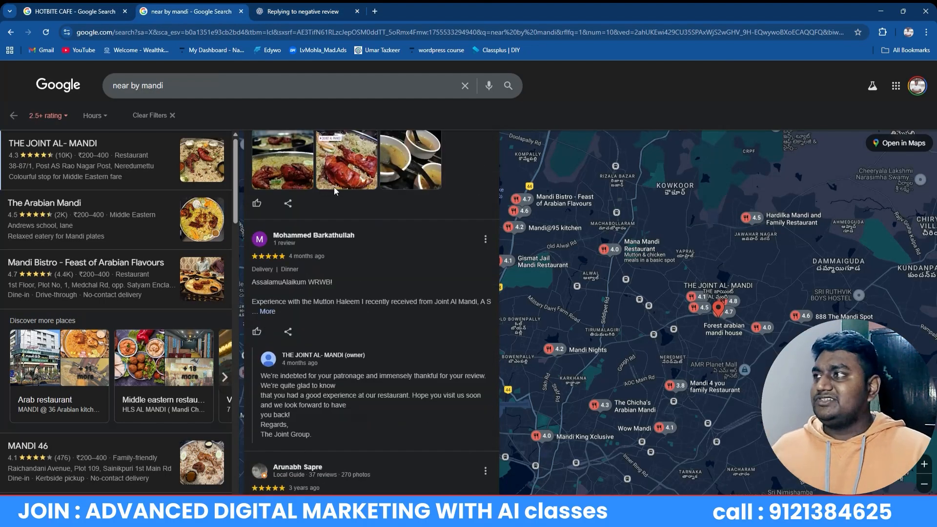
click(73, 11)
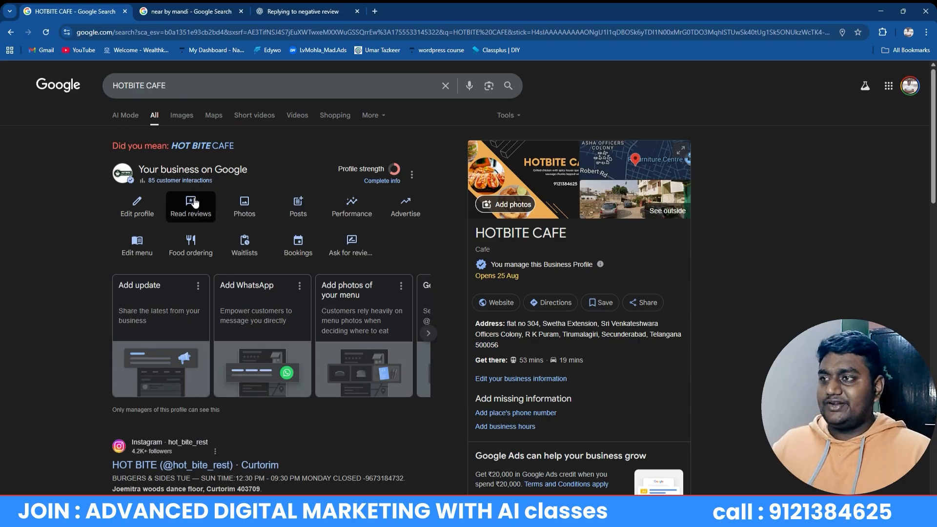
click(245, 205)
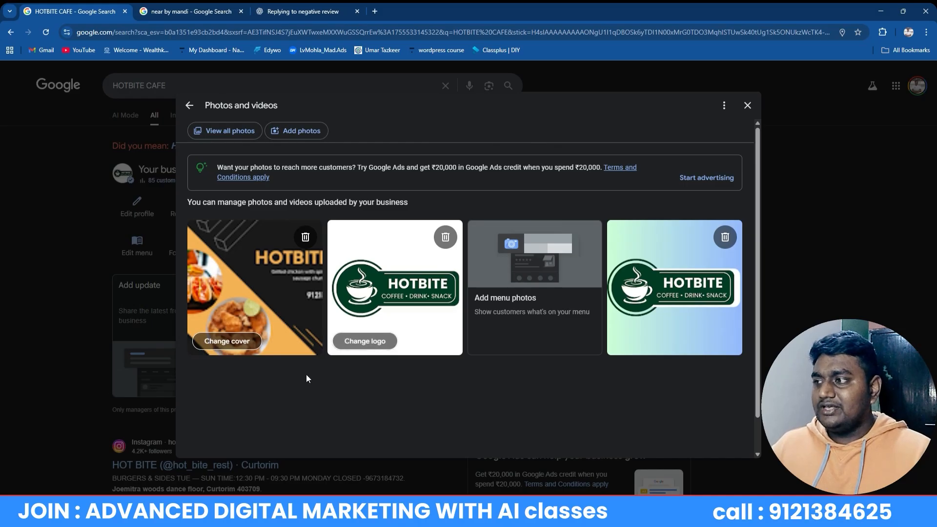
click(378, 344)
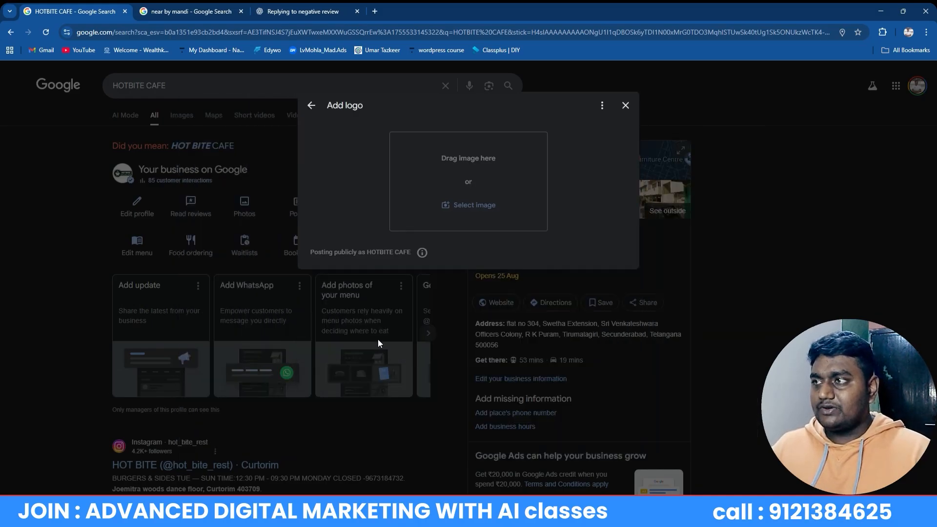
click(625, 105)
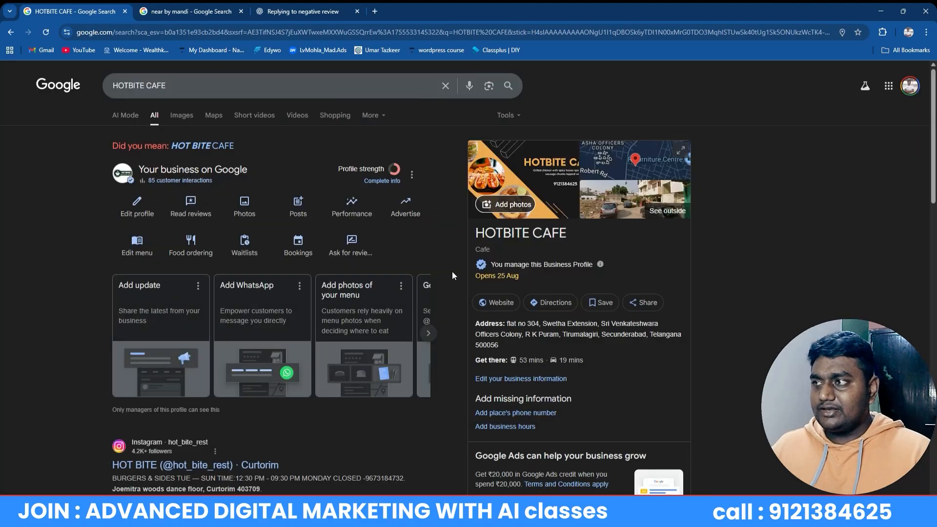
click(240, 208)
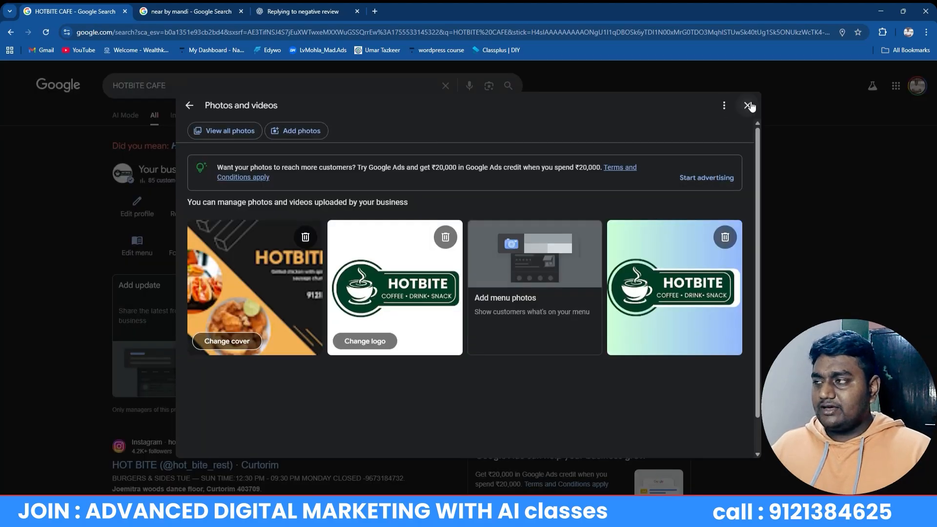
click(754, 104)
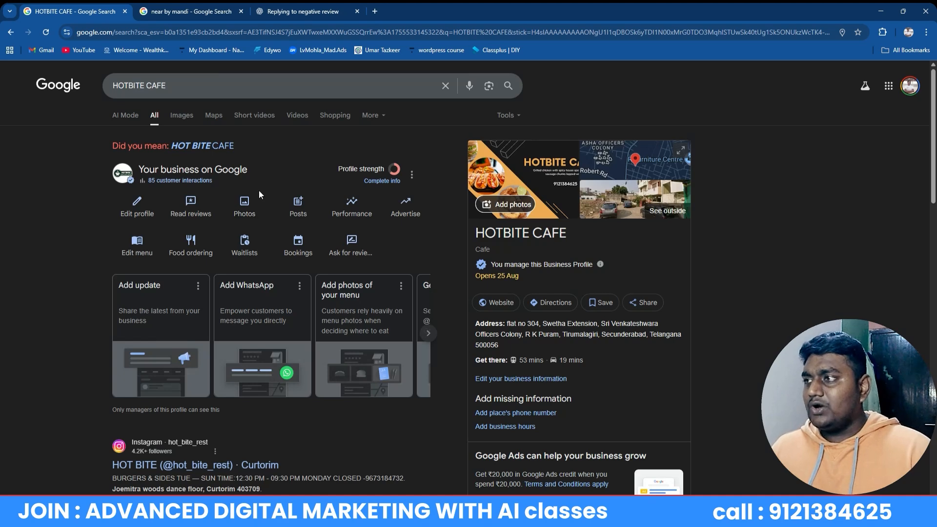
click(257, 204)
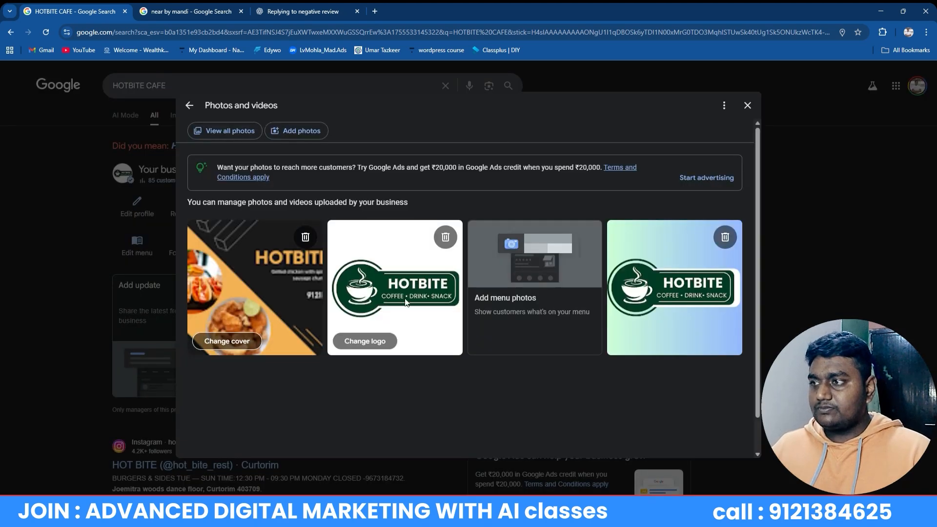
click(747, 104)
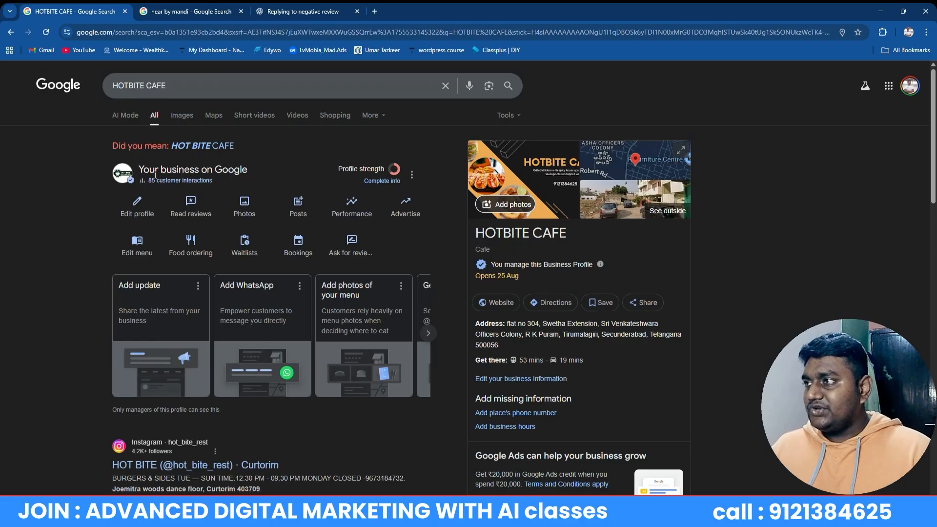
key(ctrl+plus)
key(ctrl+plus)
key(ctrl+plus)
key(ctrl+plus)
key(ctrl+plus)
key(ctrl+plus)
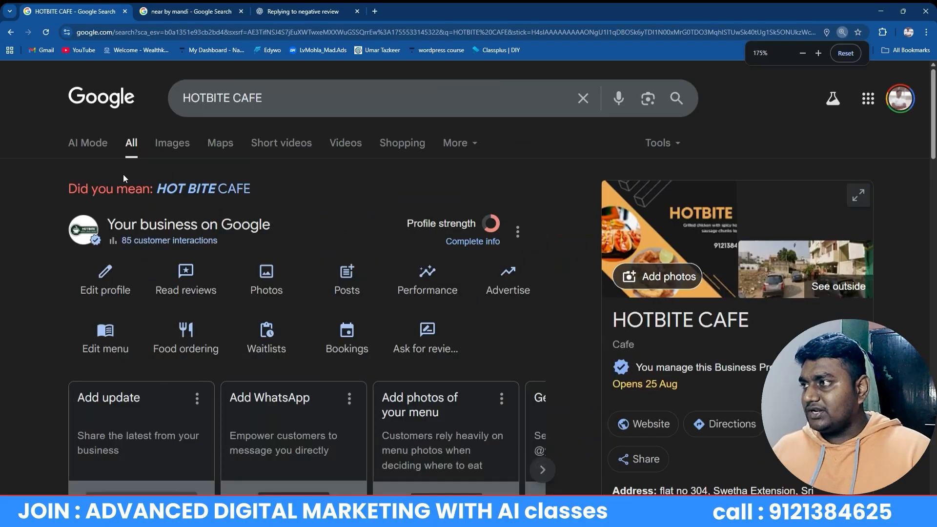
key(ctrl+minus)
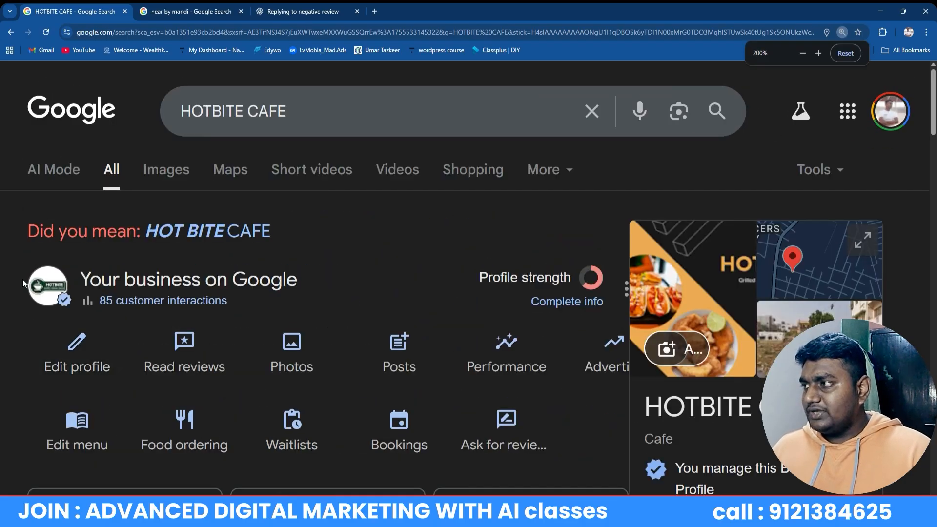
key(ctrl+minus)
key(ctrl+minus)
key(ctrl+minus)
key(ctrl+minus)
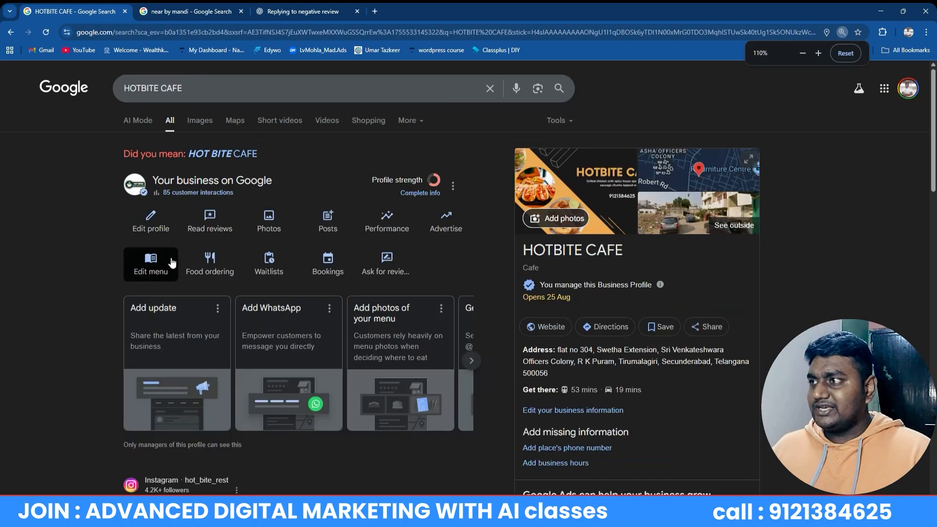
Load PCR DIGITAL MARKETING ACADEMY (9) from Downloads as the logo, then discard it
click(270, 219)
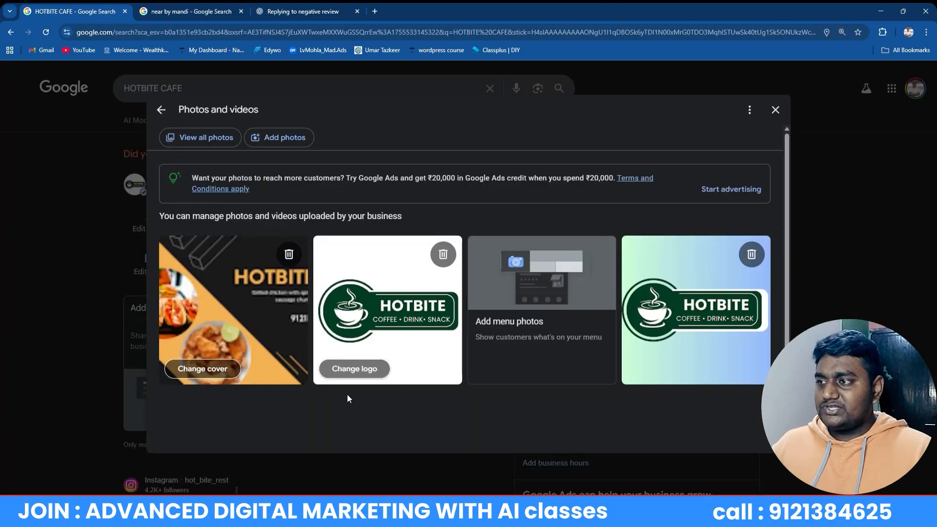
click(368, 367)
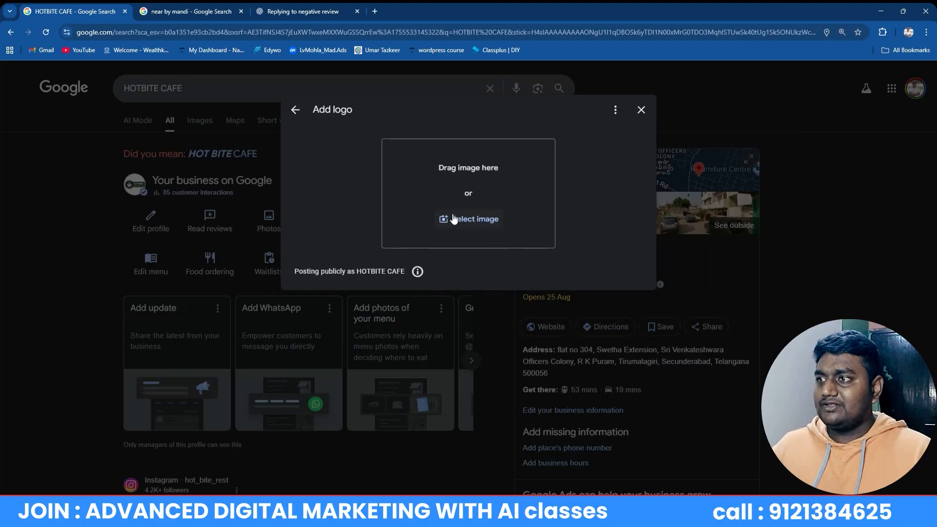
click(460, 221)
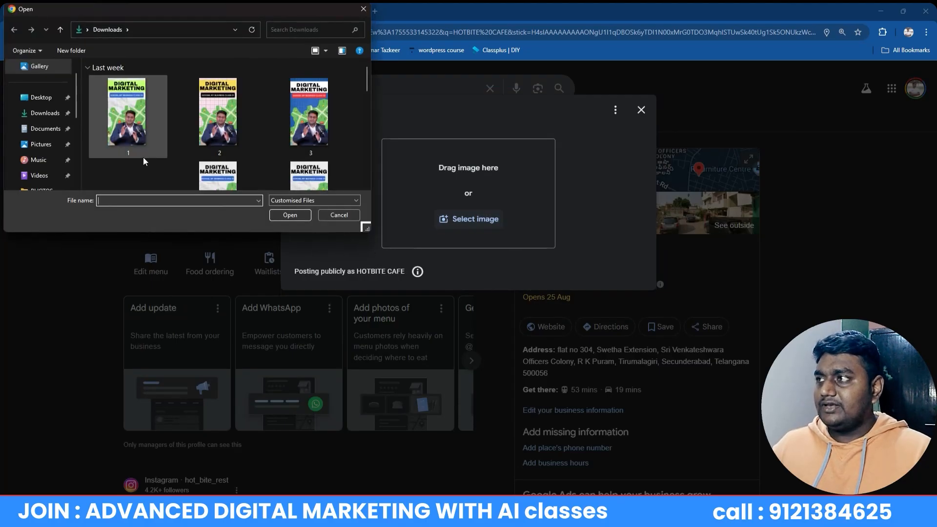
click(22, 112)
click(39, 129)
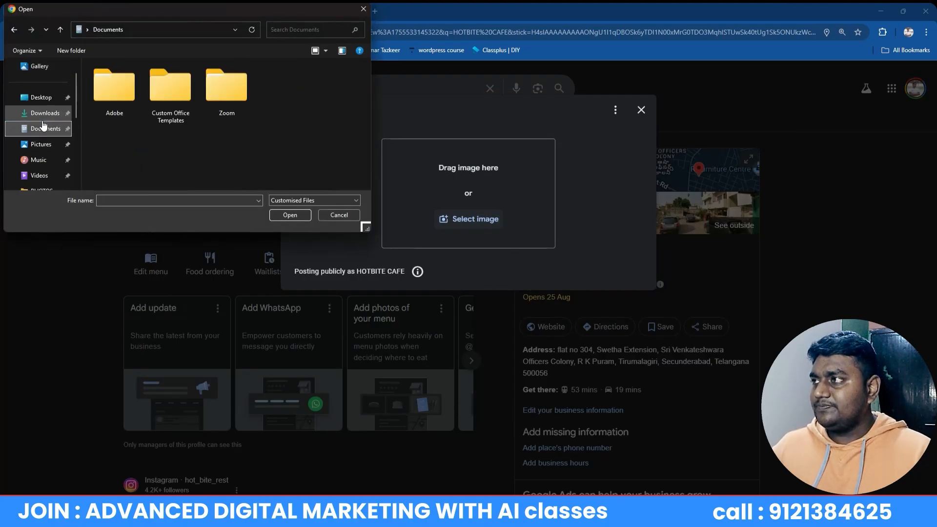
click(45, 112)
scroll(247, 129, down, 5)
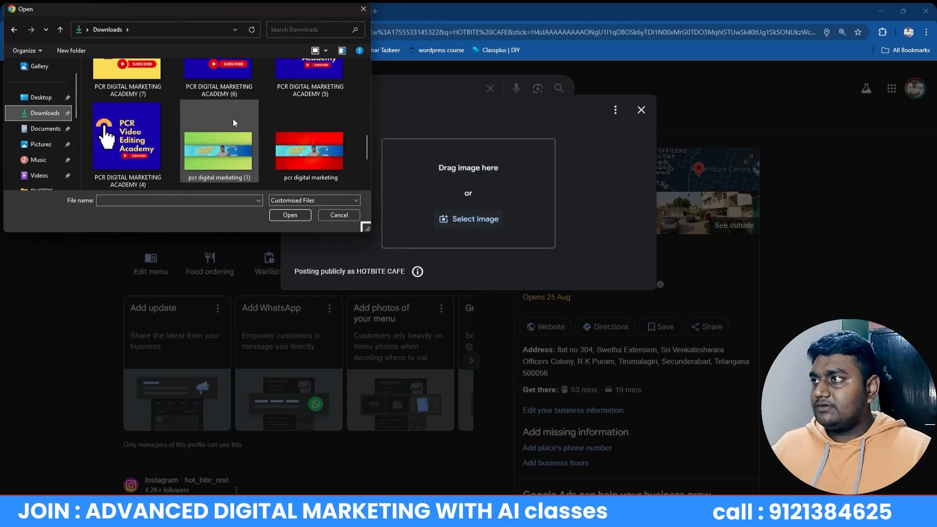
scroll(231, 124, up, 1)
click(137, 94)
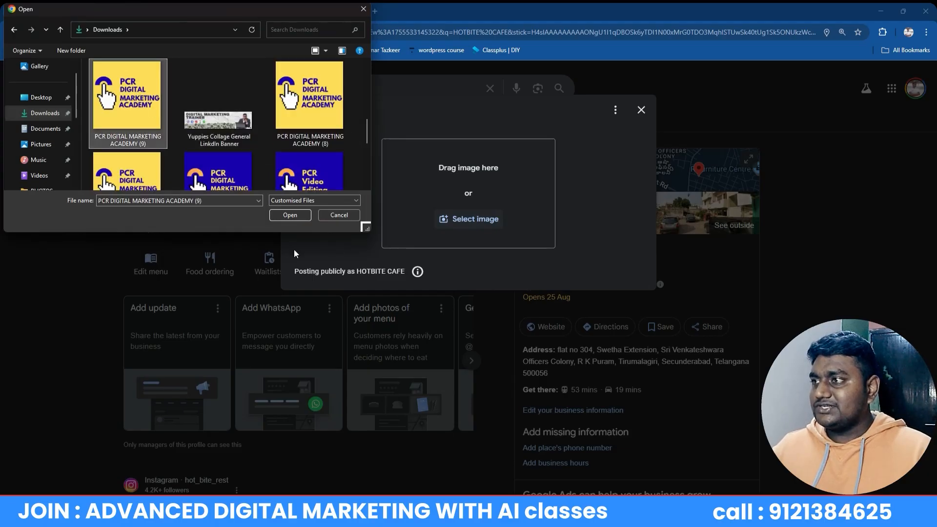
click(291, 215)
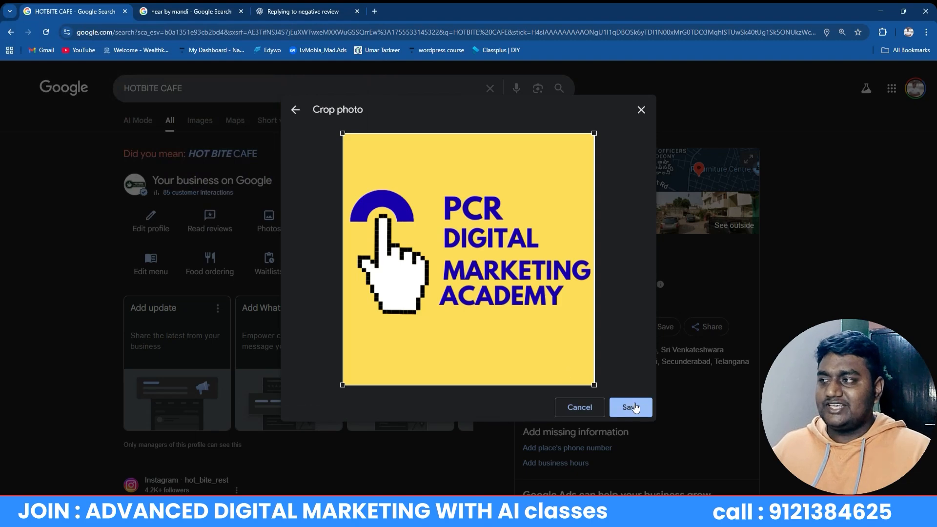
click(641, 110)
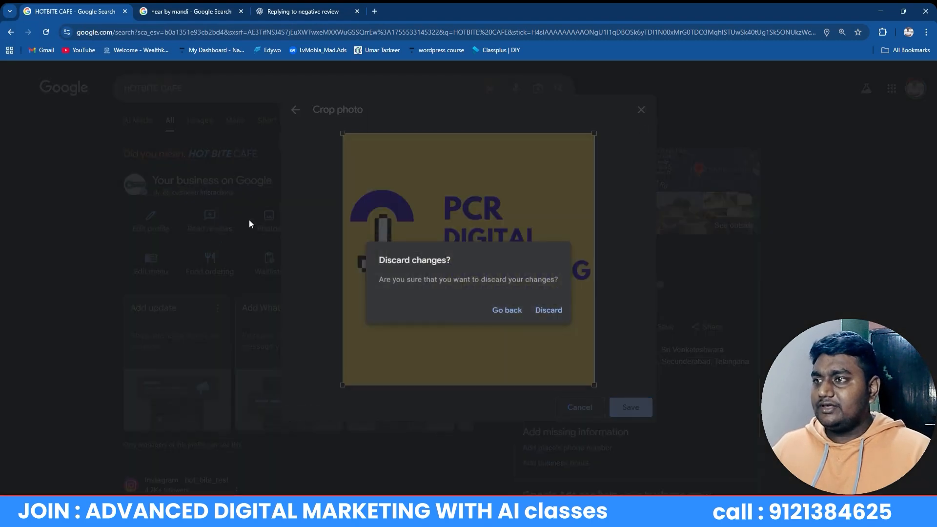
click(541, 311)
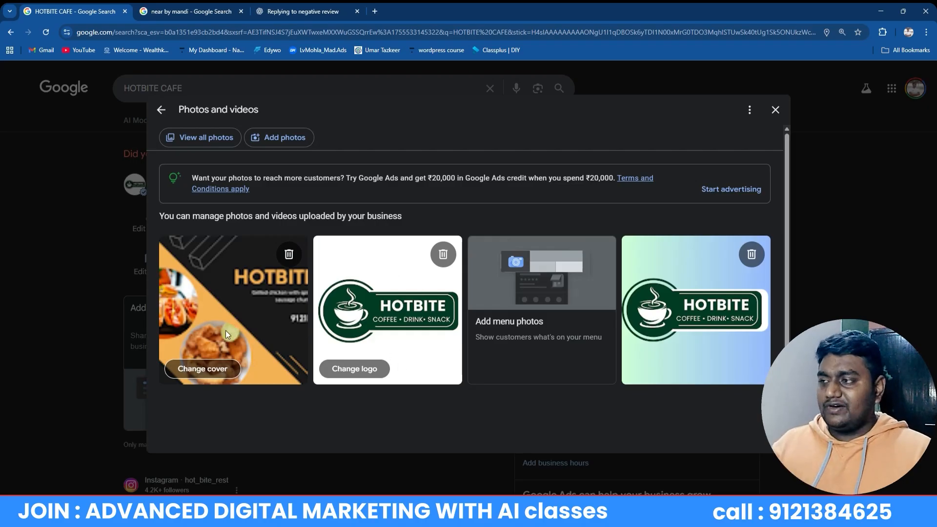
click(193, 369)
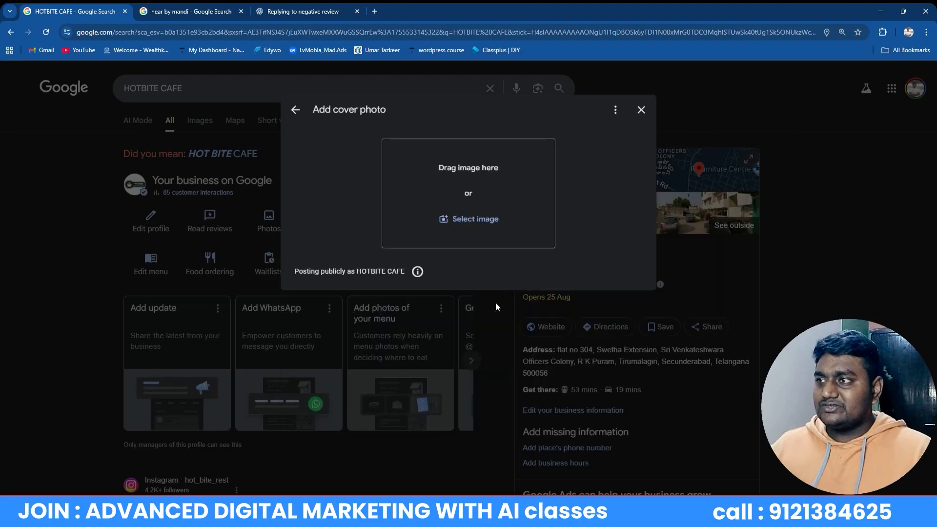
click(296, 110)
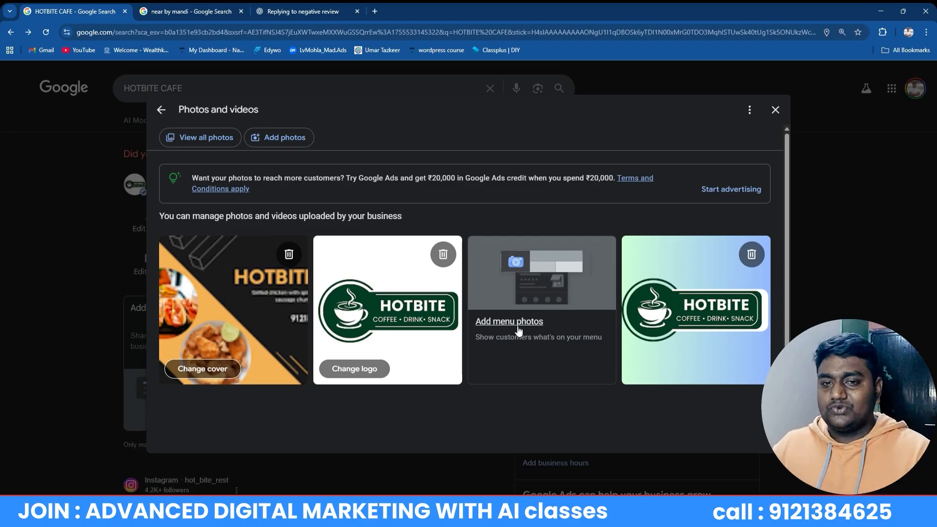
click(517, 330)
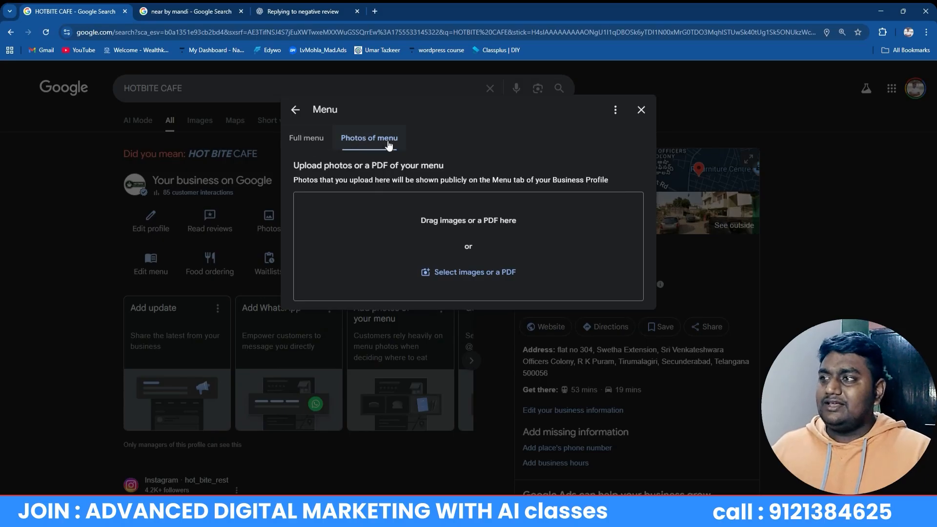
click(294, 120)
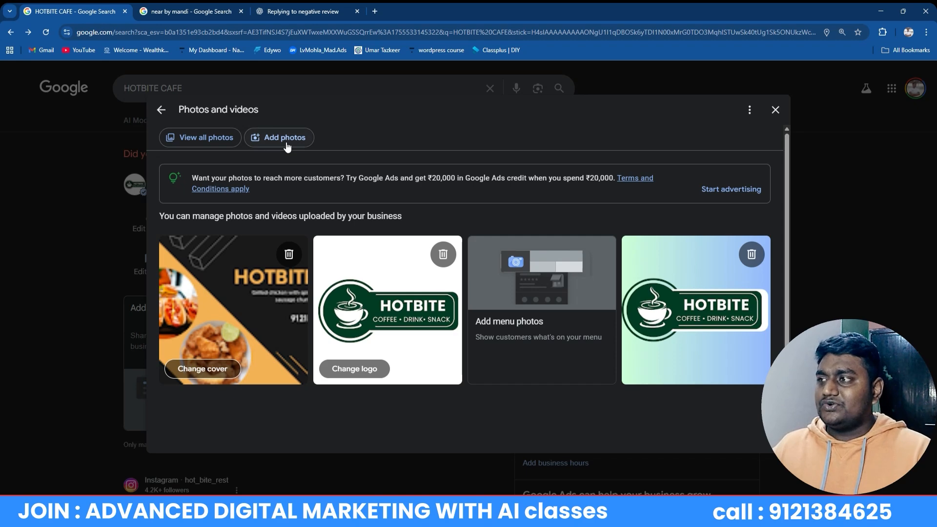
Start adding photos, then cancel the file picker and close the upload window empty
click(286, 138)
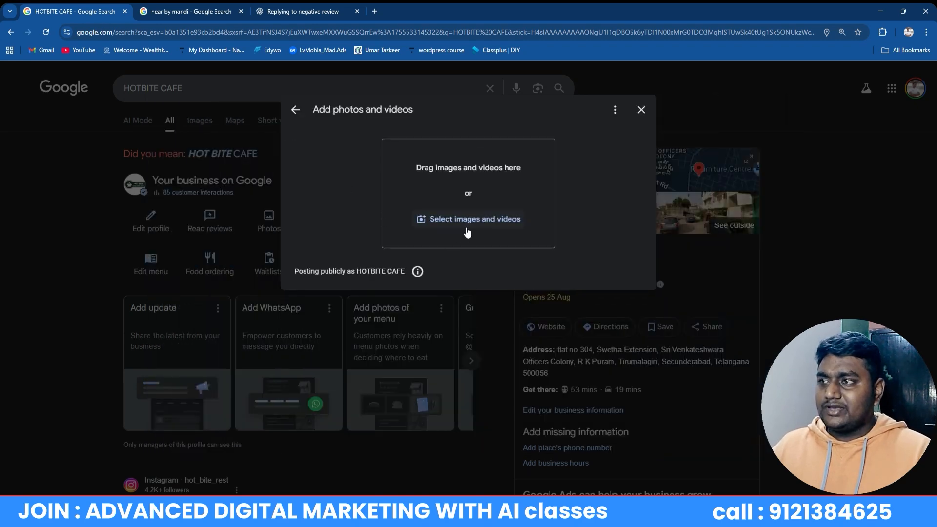
click(467, 232)
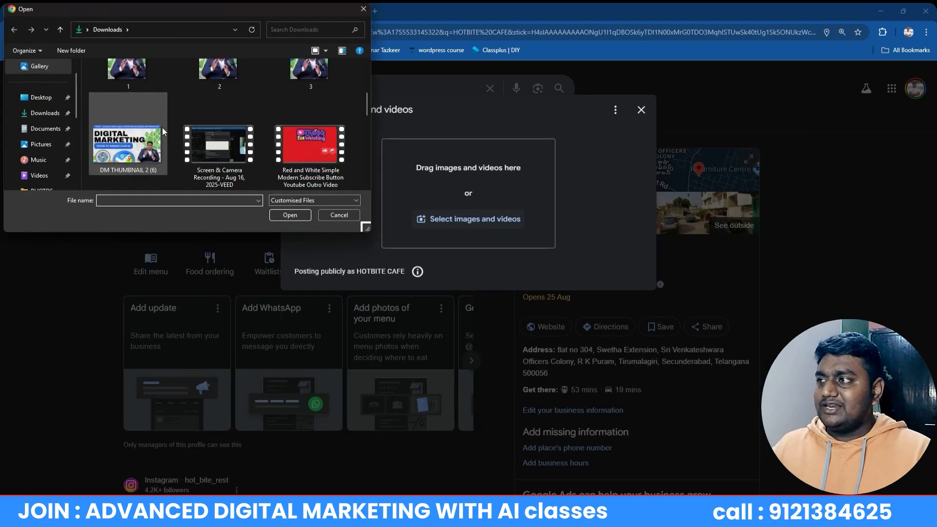
scroll(162, 127, down, 10)
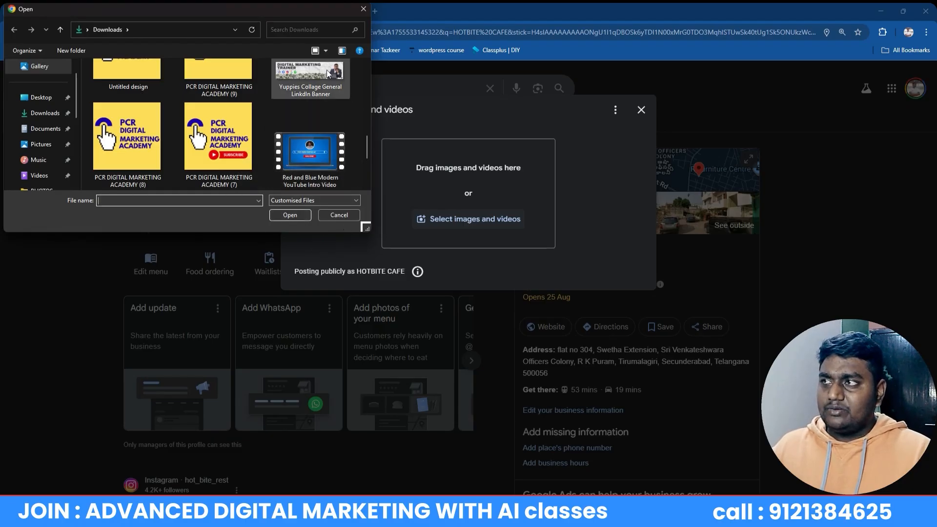
click(364, 8)
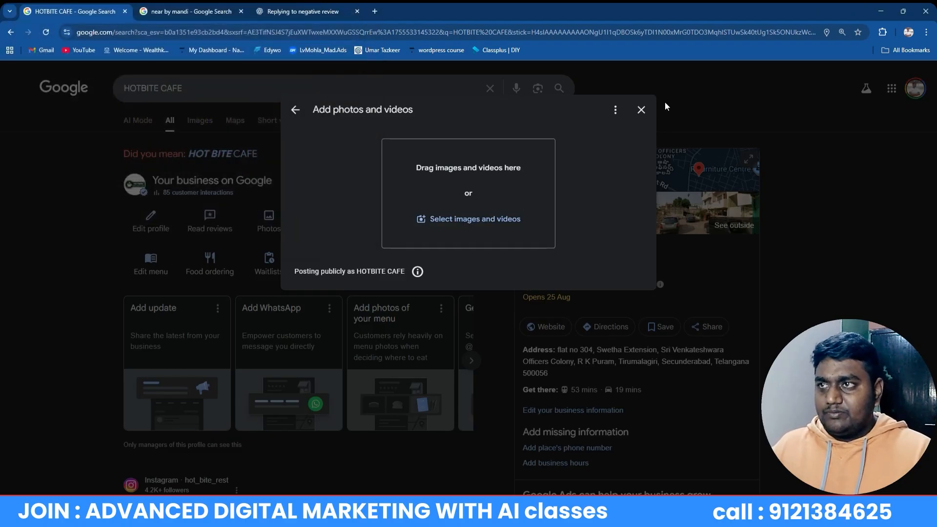
click(641, 109)
Browse THE JOINT AL- MANDI's gallery filtered by Videos and By owner, then return to HOTBITE CAFE
click(292, 11)
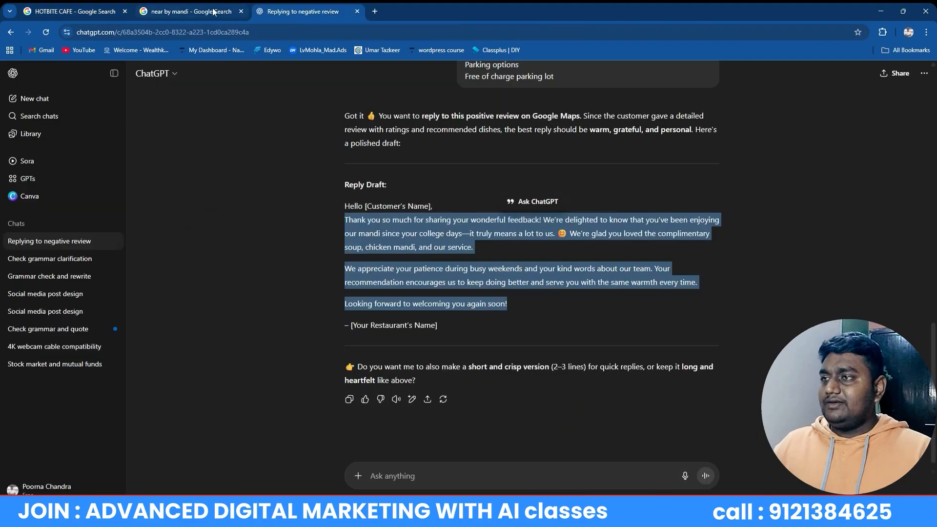
click(213, 11)
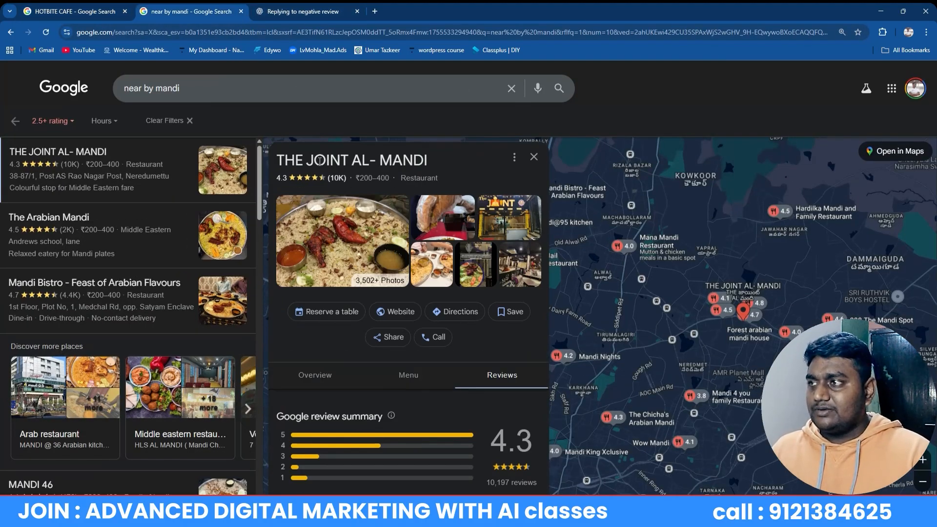
mouse_move(116, 159)
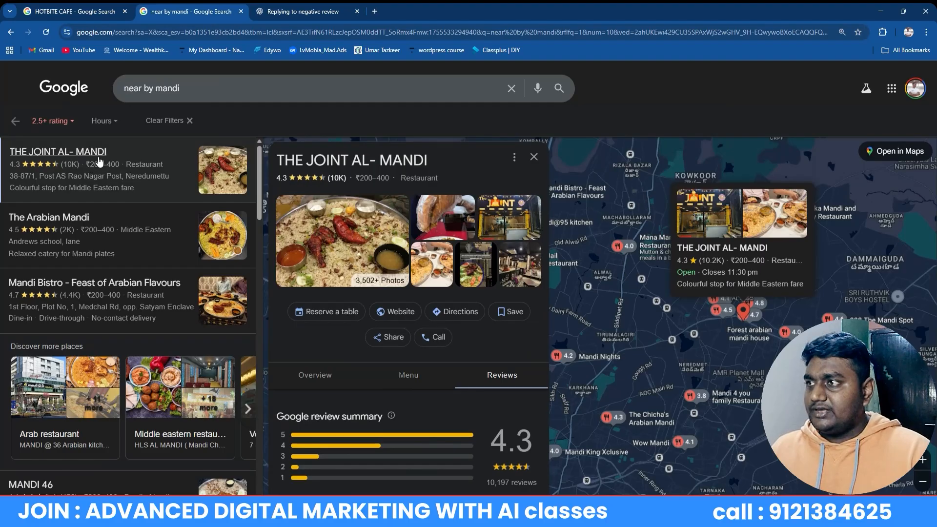
scroll(400, 302, down, 6)
scroll(405, 316, up, 8)
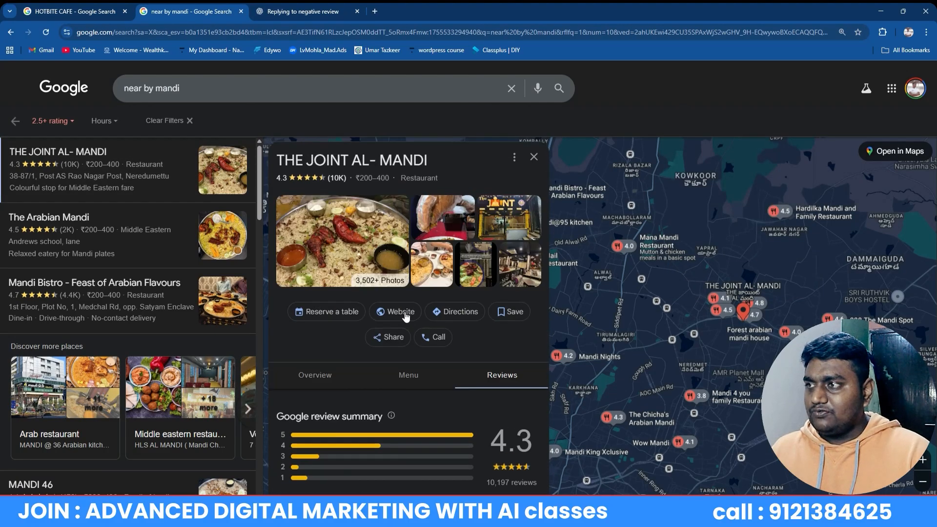
click(434, 222)
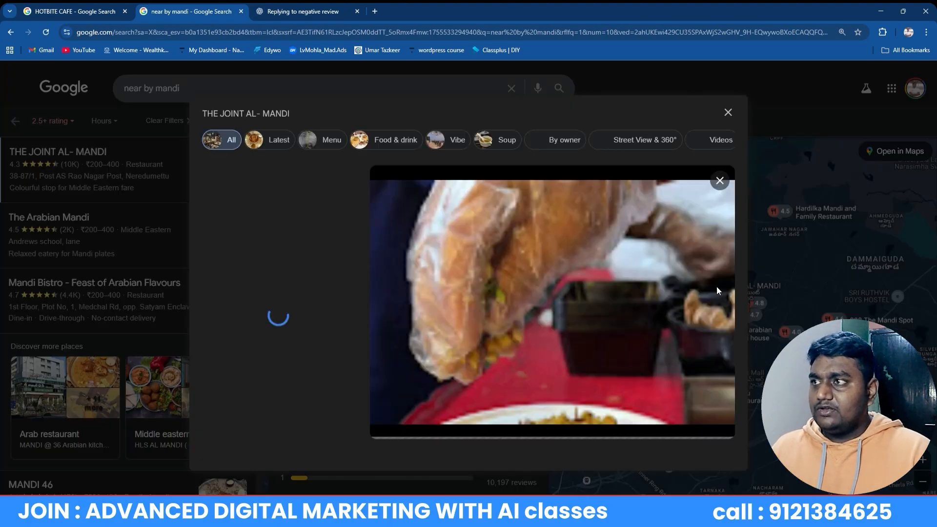
click(721, 140)
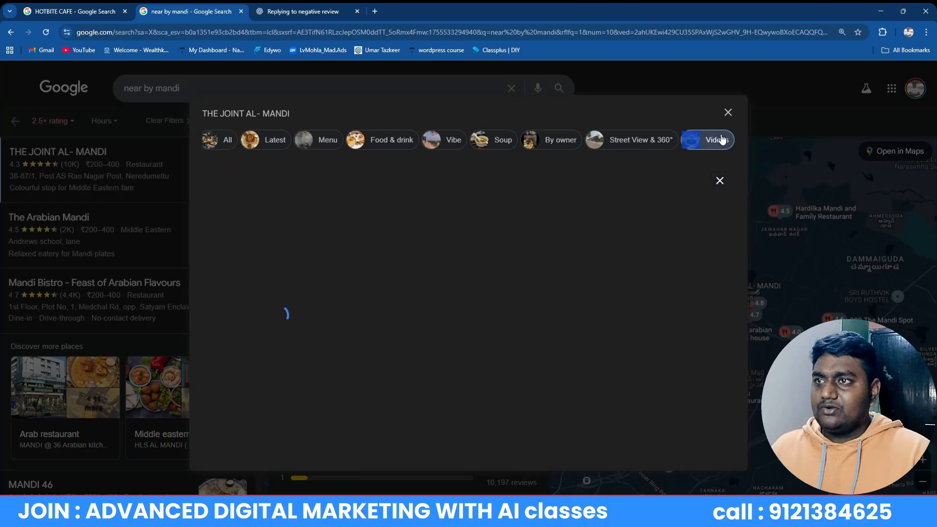
click(559, 144)
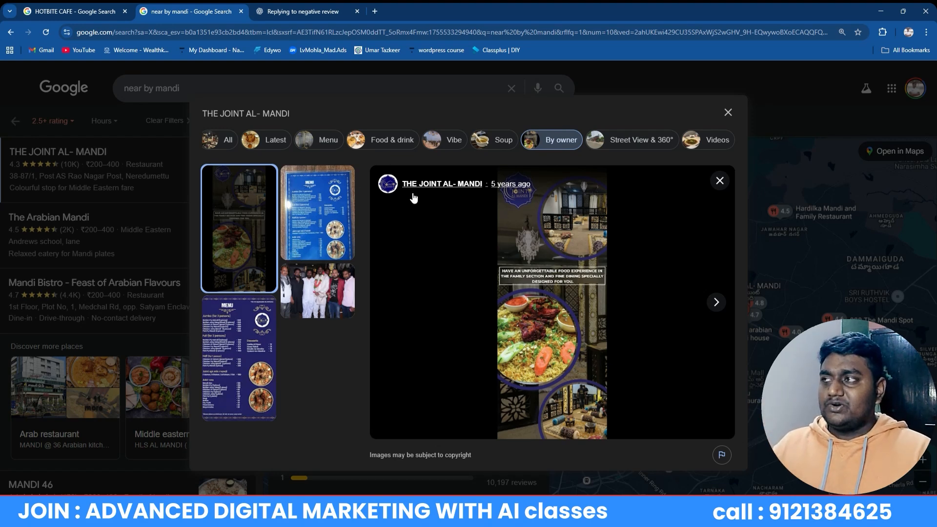
click(100, 7)
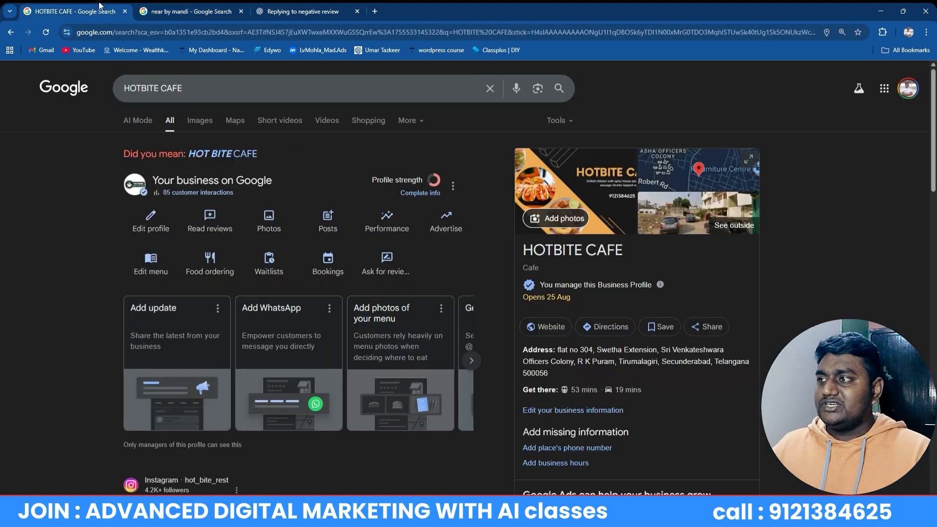
Review HOTBITE CAFE's cover, logo and photos in the Photos and videos manager, then close it
click(261, 221)
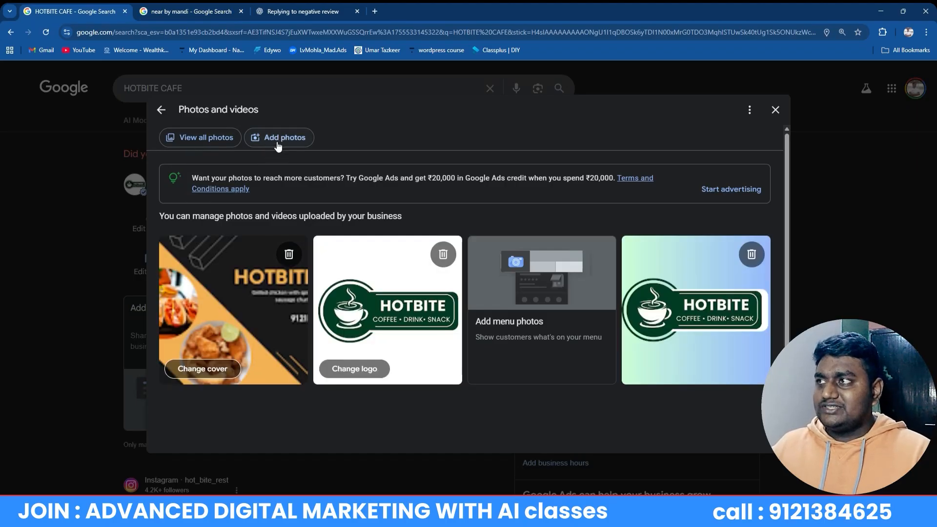
click(190, 11)
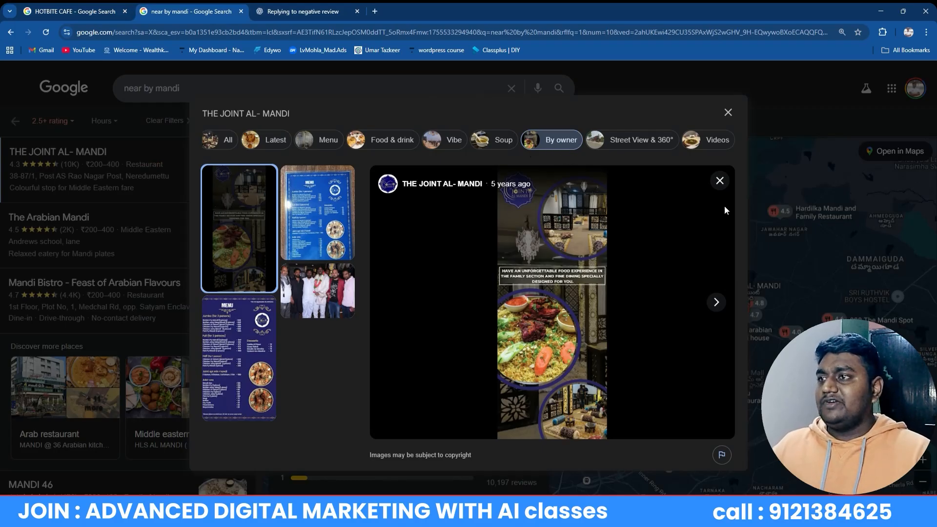
key(ctrl+shift+Tab)
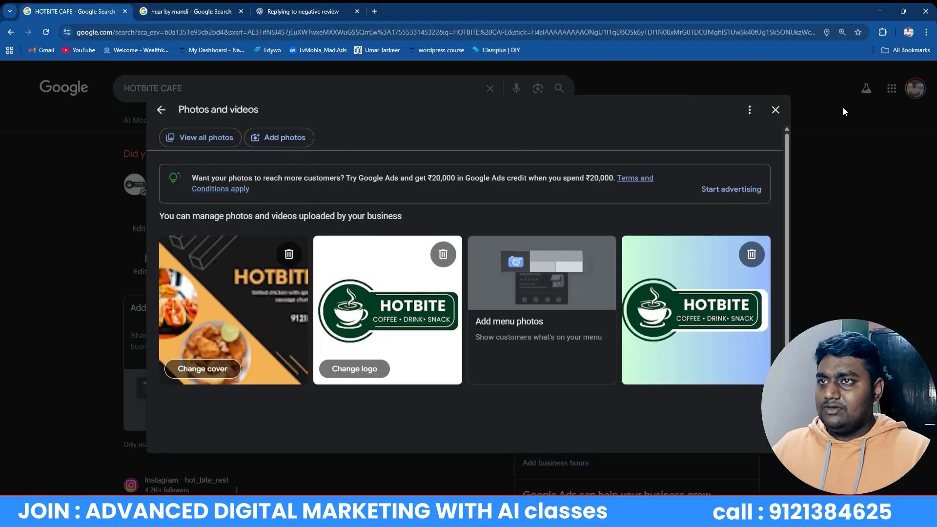
click(775, 111)
click(281, 221)
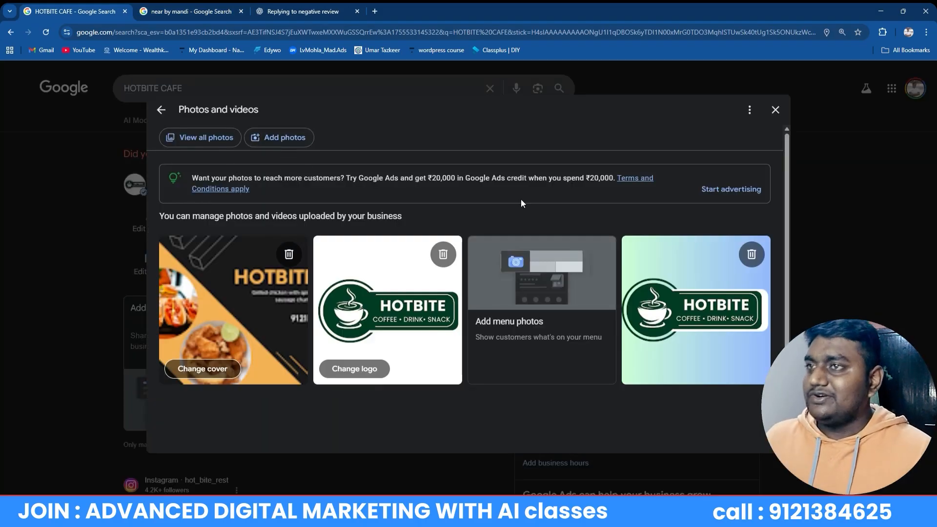
click(776, 110)
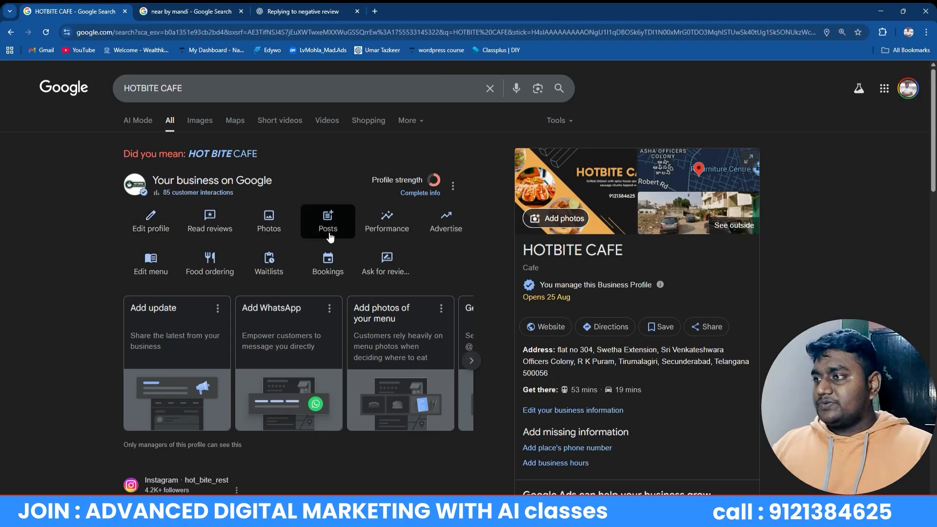
click(334, 217)
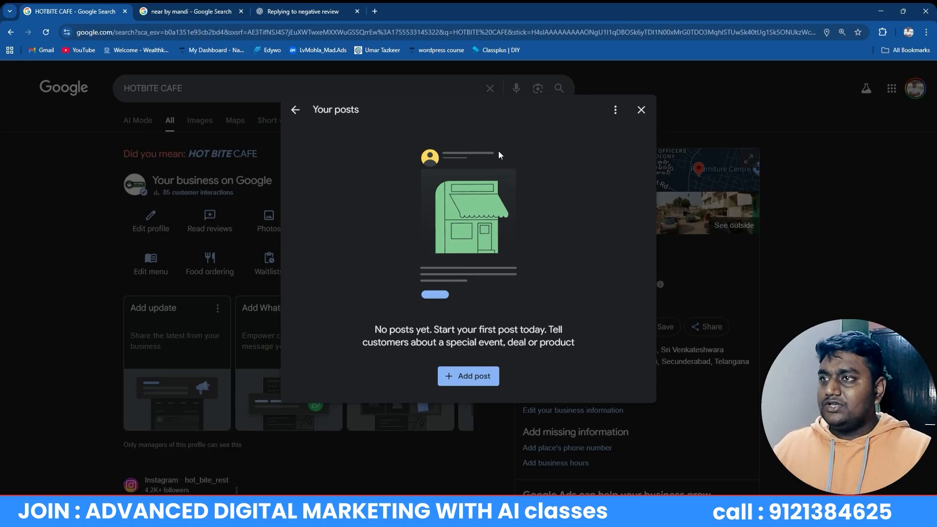
click(641, 110)
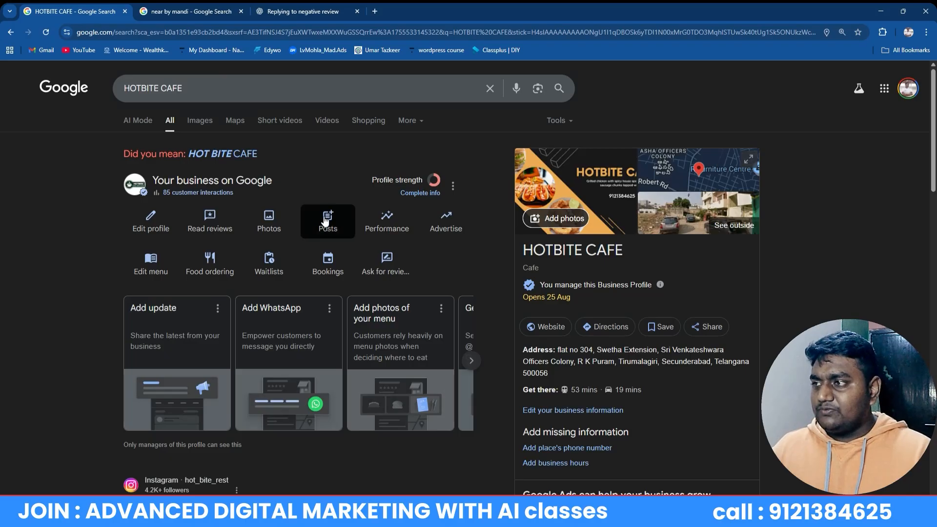
click(326, 221)
click(473, 374)
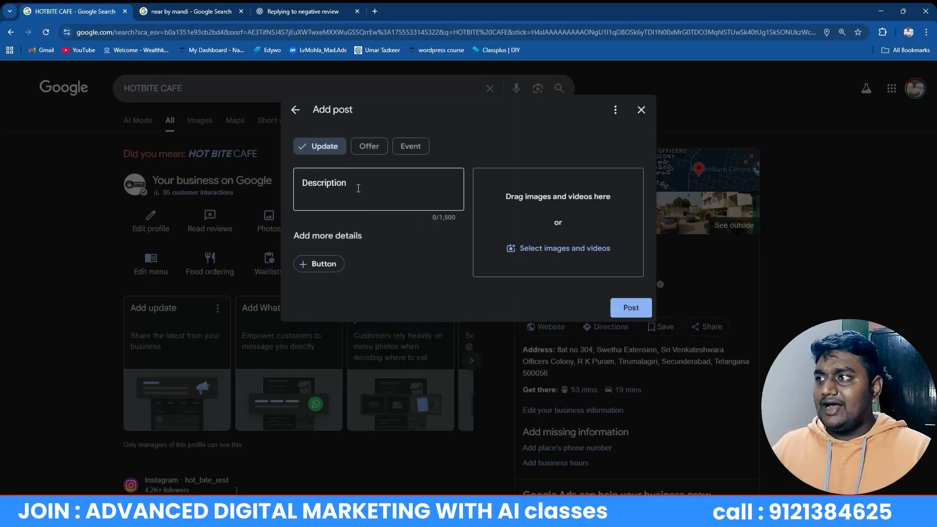
click(358, 189)
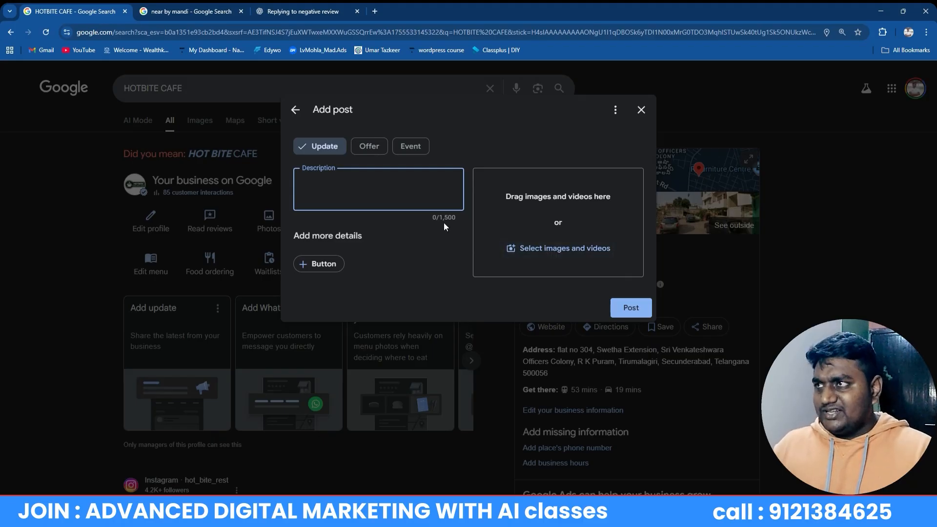
right_click(905, 301)
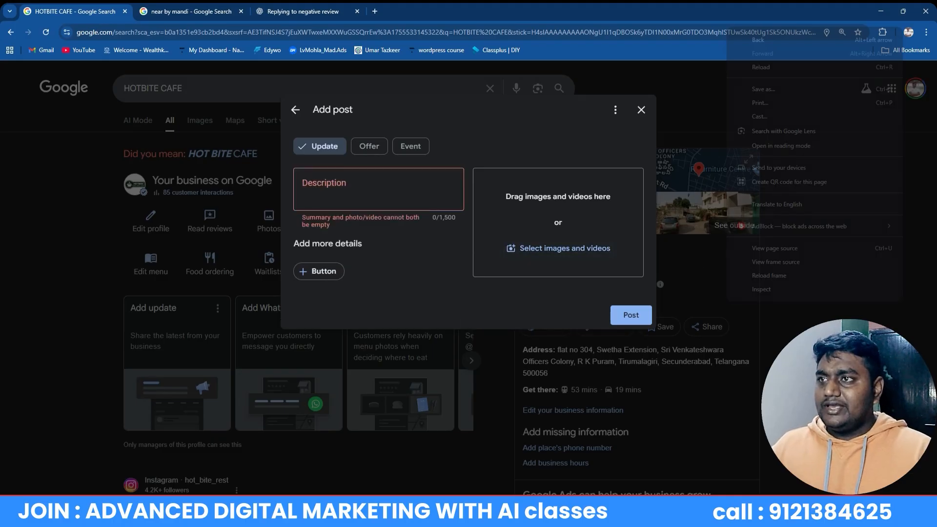
click(647, 107)
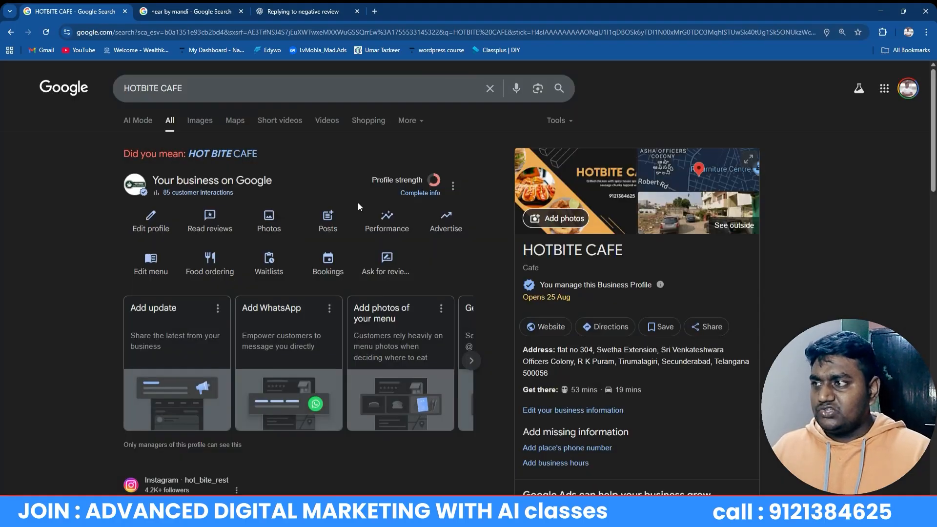
Create a new Offer post with the Sequence 01 image attached, ready for a title
click(340, 213)
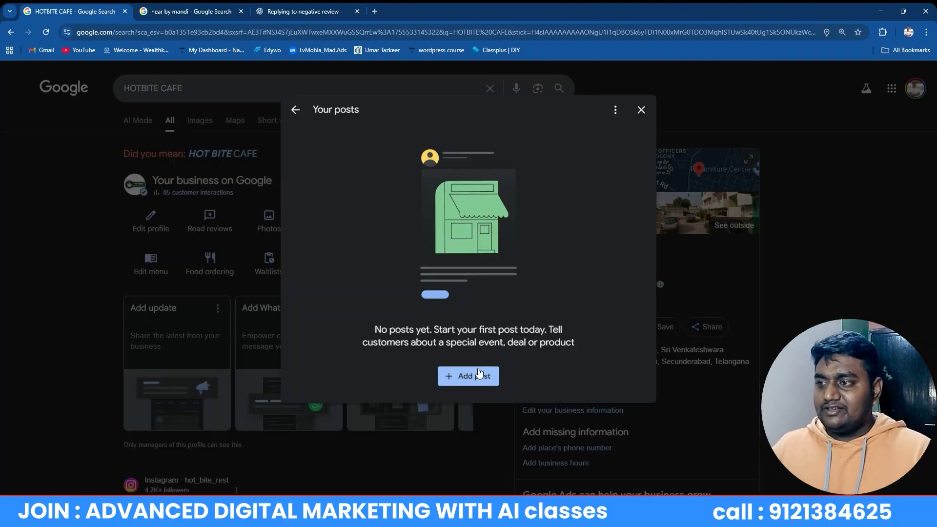
click(477, 376)
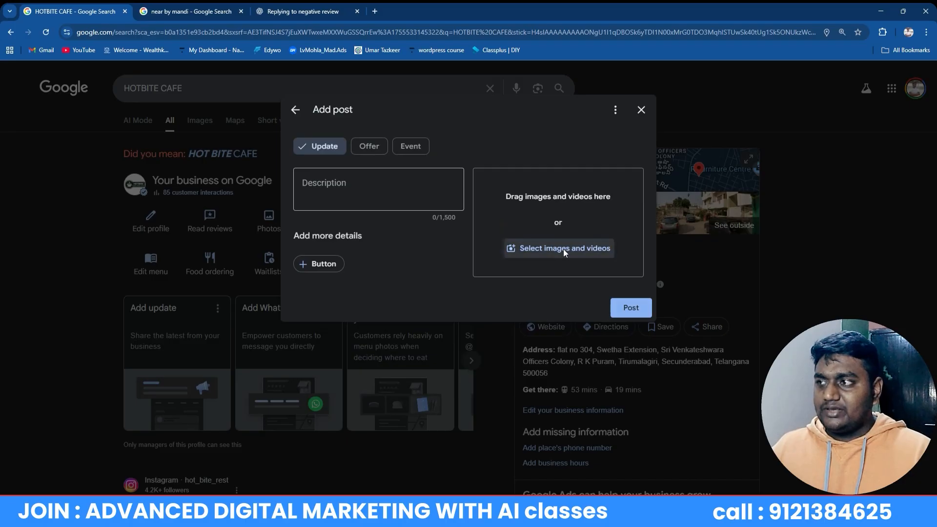
click(563, 248)
double_click(129, 119)
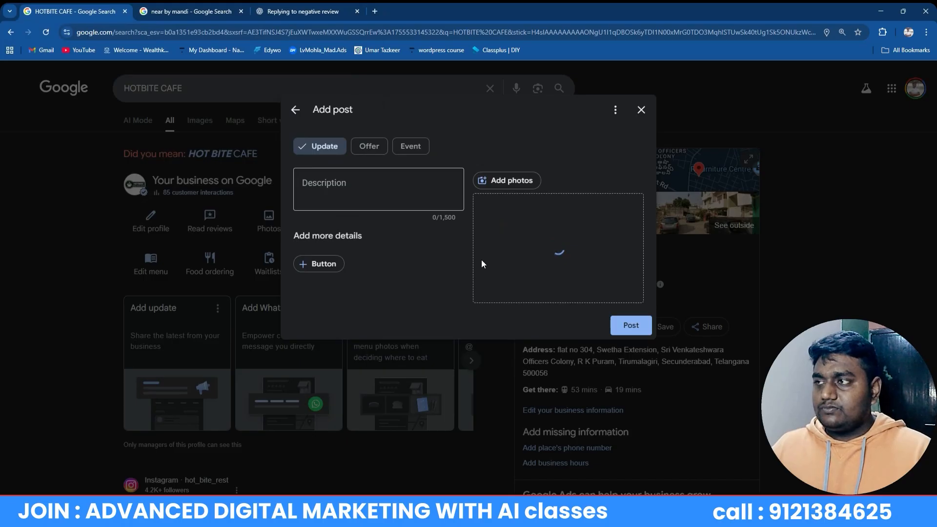
click(367, 146)
click(353, 181)
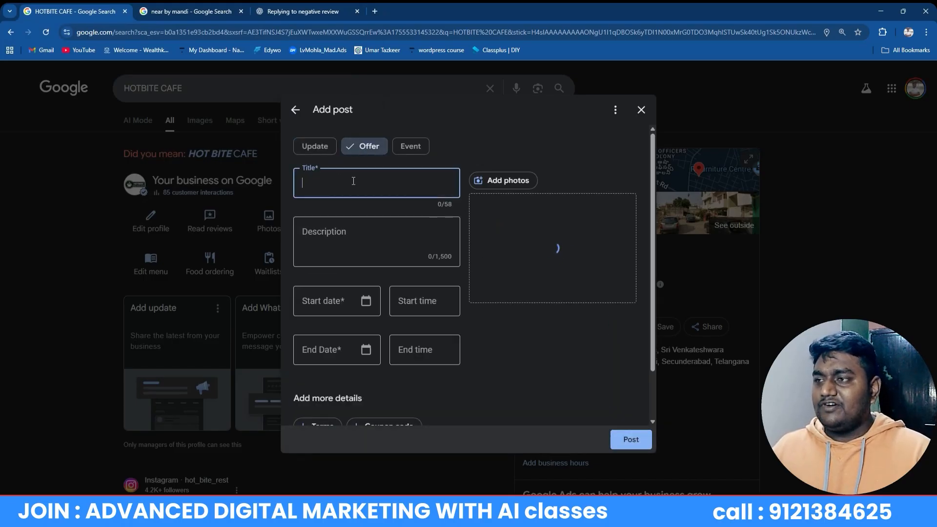
click(345, 229)
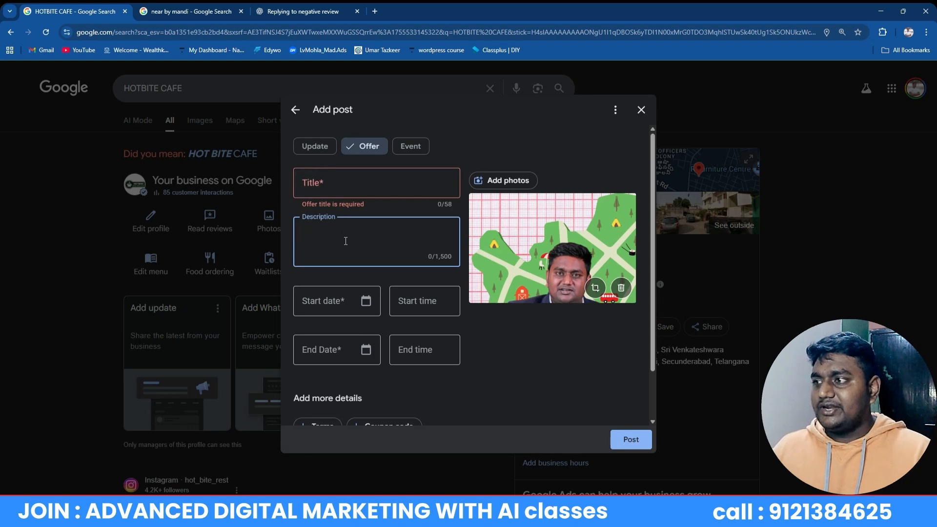
click(331, 184)
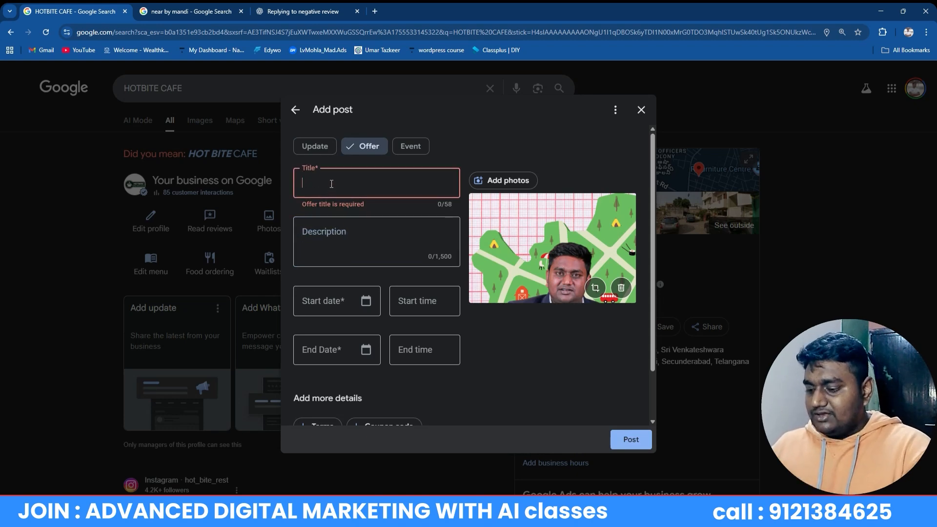
Enter the offer title 'DIGTIAL MARKETING COURSE DISCOUNT FOR DIWALI' and select it for ChatGPT
text(D)
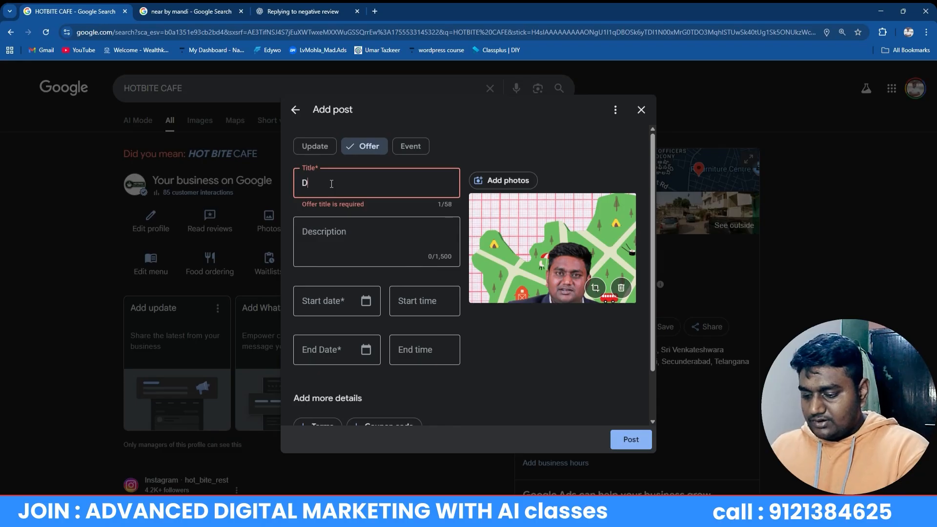
text(IGITAL MAR)
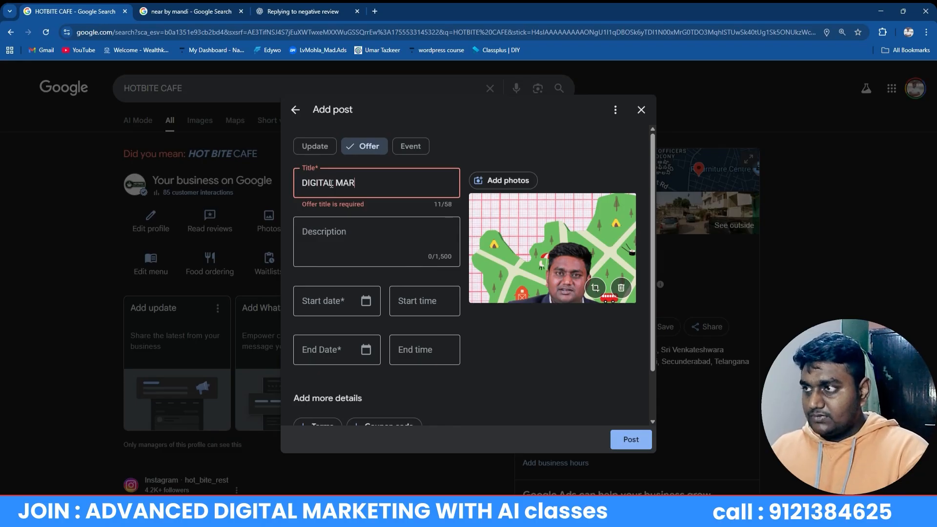
key(BackSpace)
key(BackSpace)
key(BackSpace)
key(BackSpace)
key(BackSpace)
key(BackSpace)
key(BackSpace)
key(BackSpace)
key(BackSpace)
key(BackSpace)
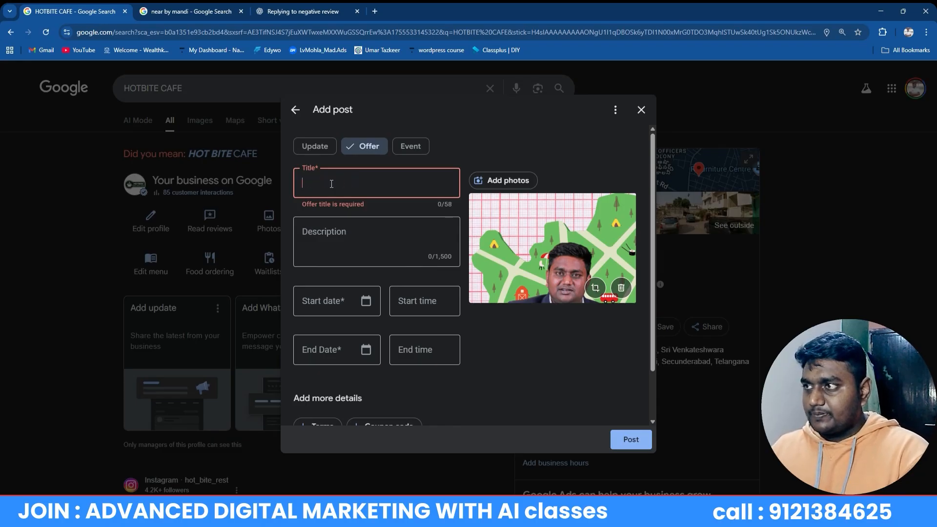
text(DIGTIA)
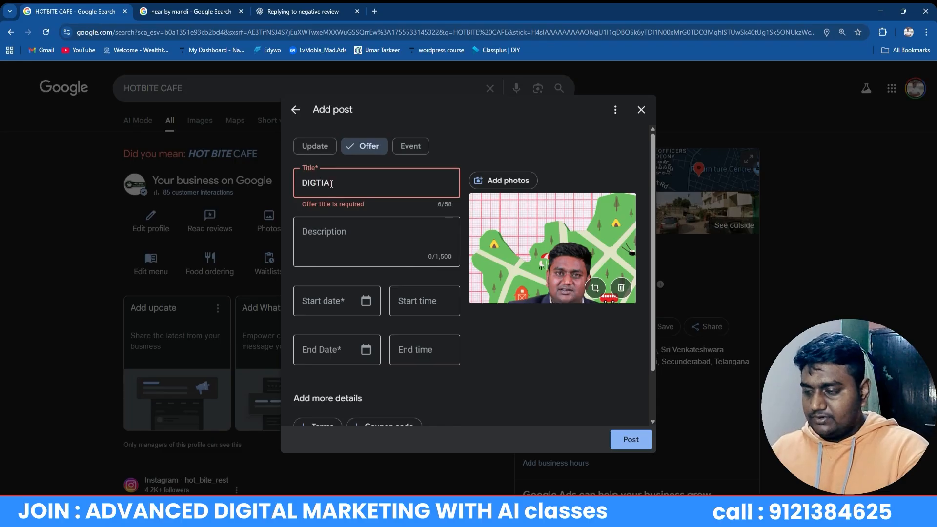
text(L MARKETING)
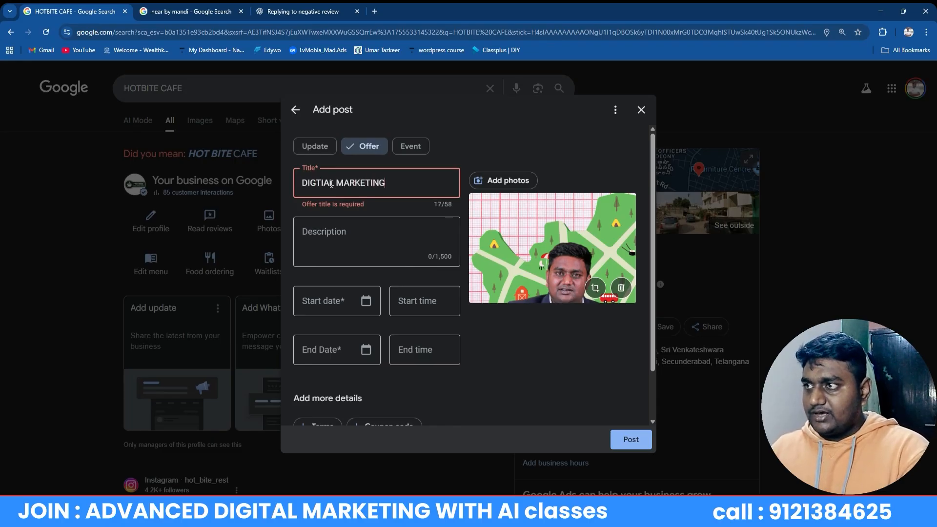
text( COURS)
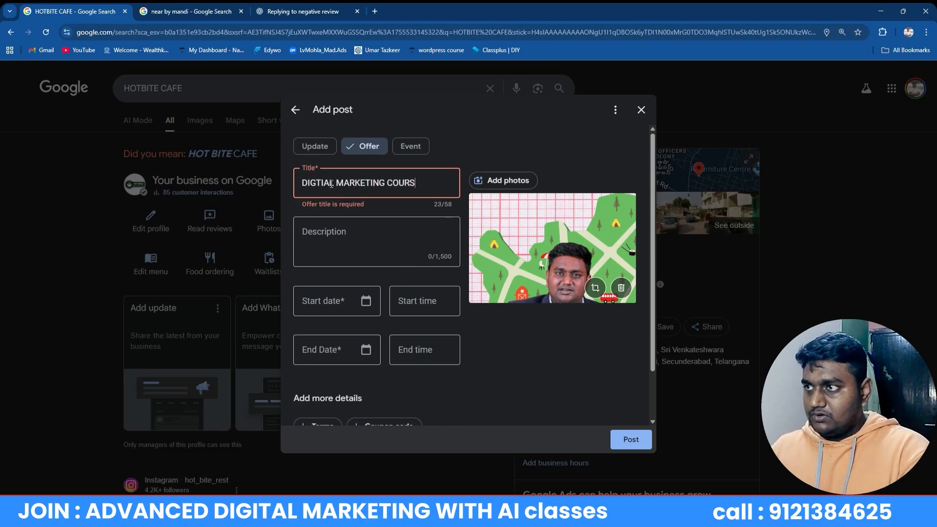
text(E DISCO)
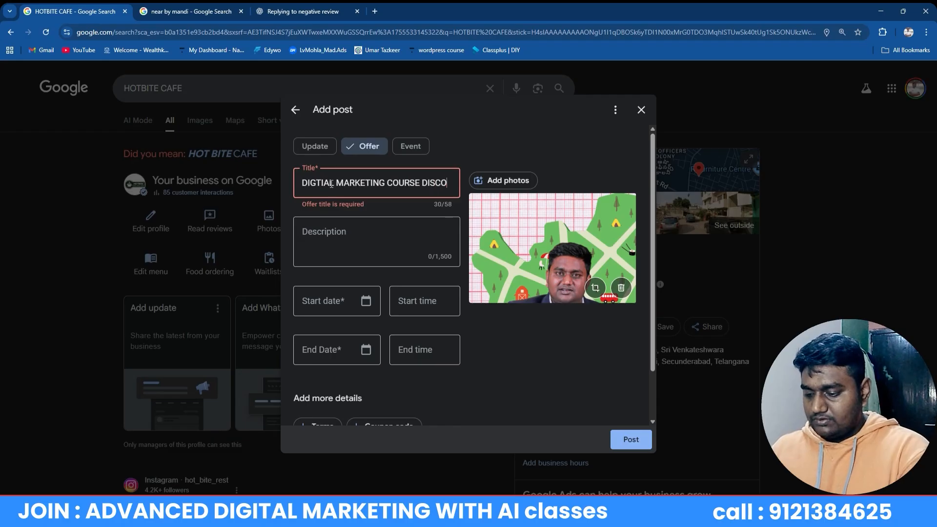
text(UNT FOR )
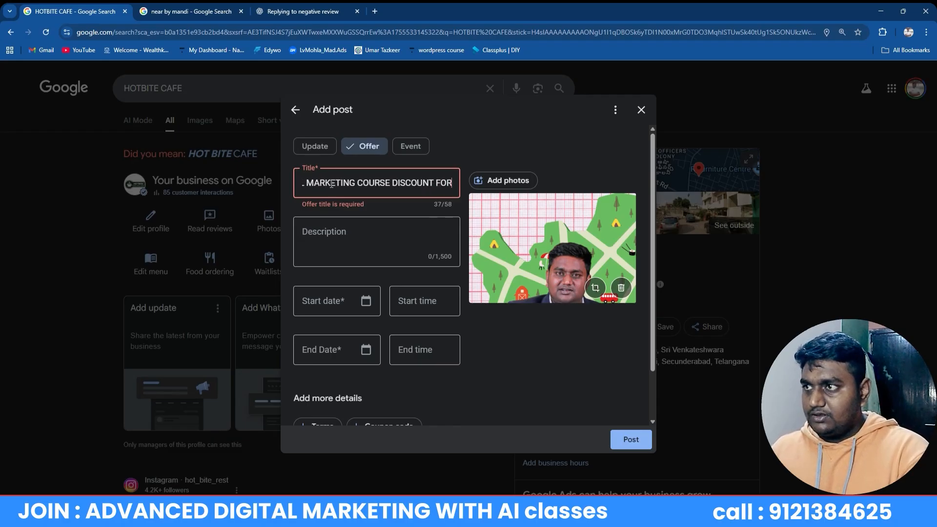
text(DIWA)
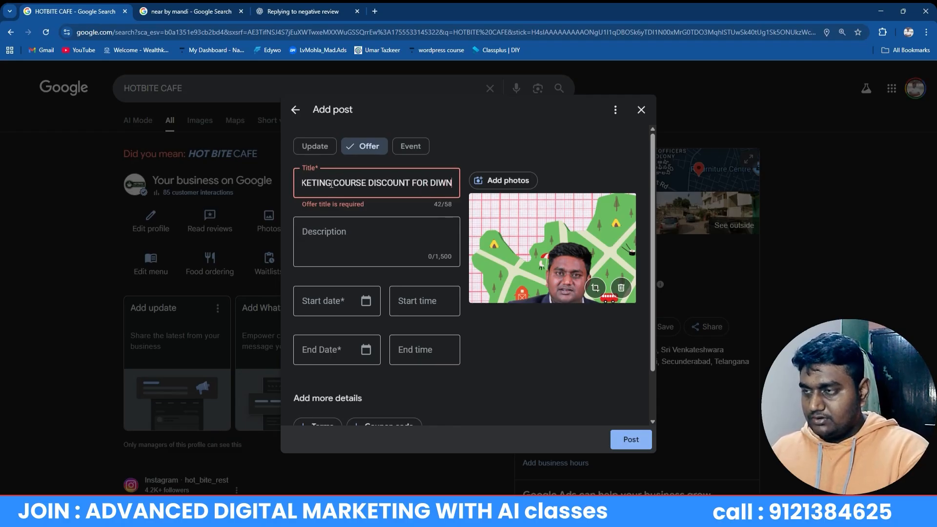
text(LE)
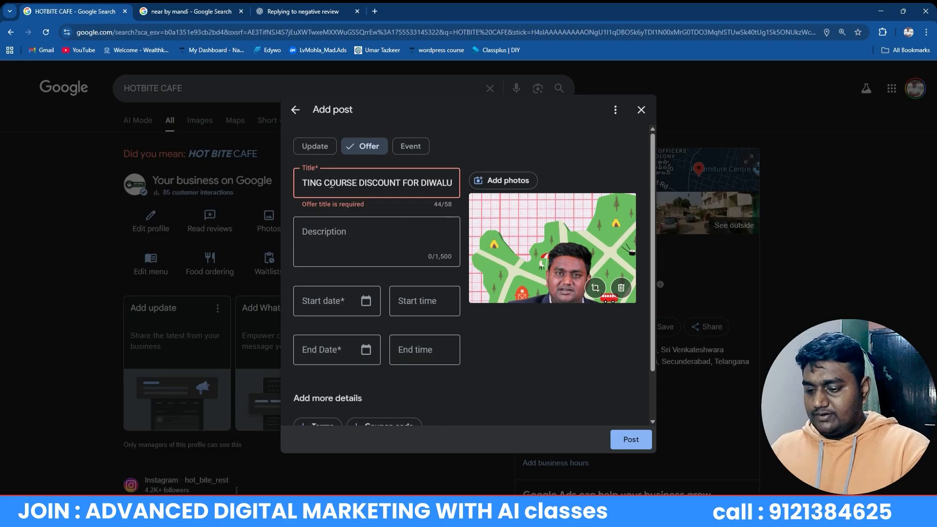
key(BackSpace)
text(I)
click(411, 259)
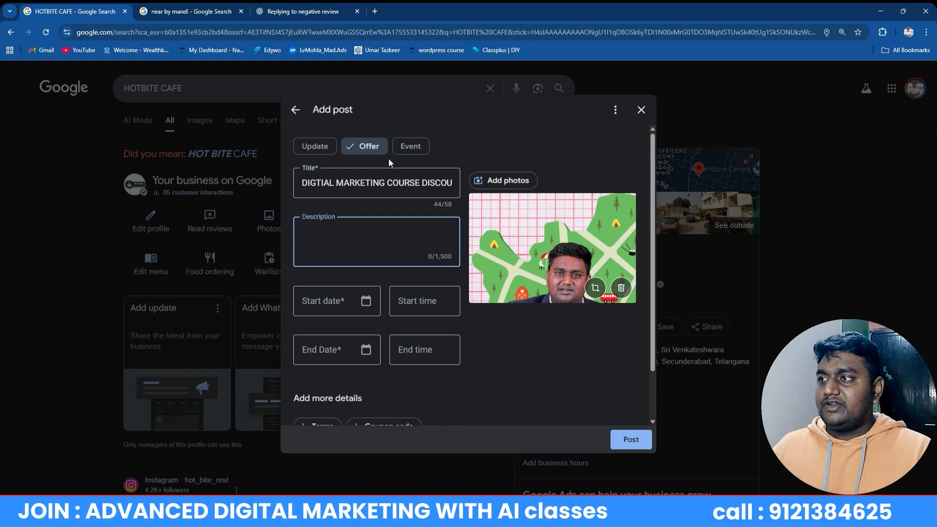
triple_click(378, 190)
key(ctrl+c)
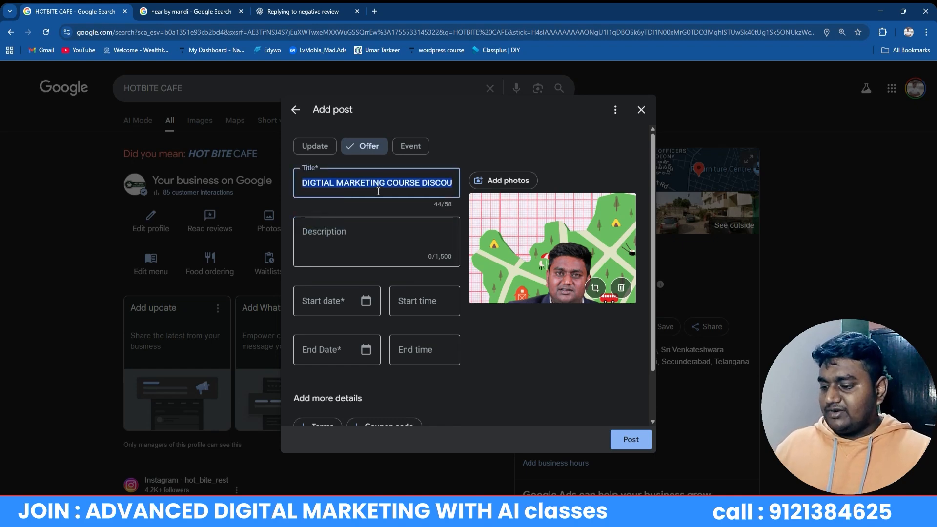
click(331, 13)
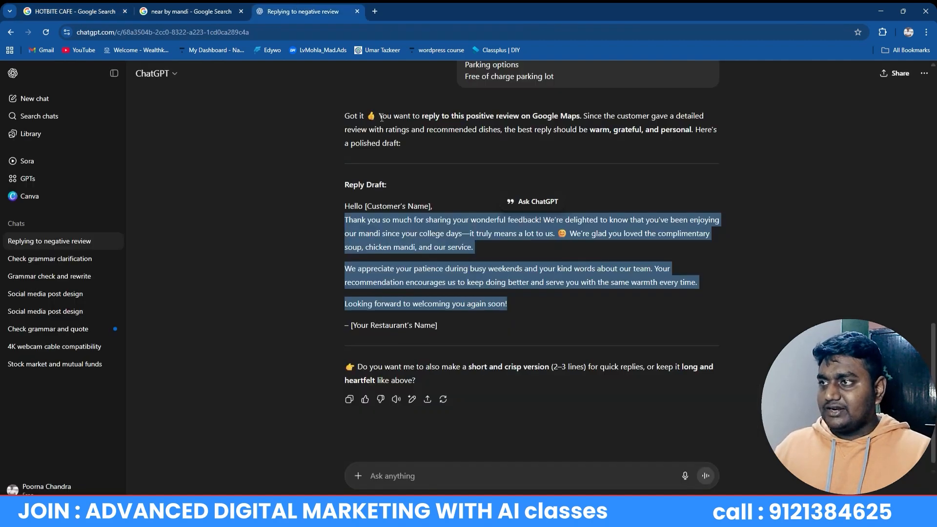
Ask ChatGPT for a Google Maps post giving 15% OFF, then request a description instead
click(425, 474)
key(ctrl+v)
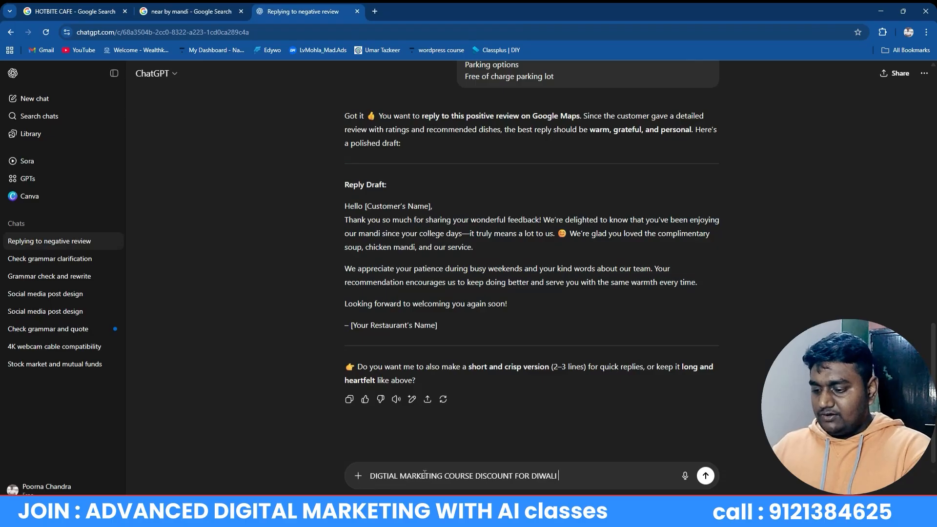
text(FOR POST I)
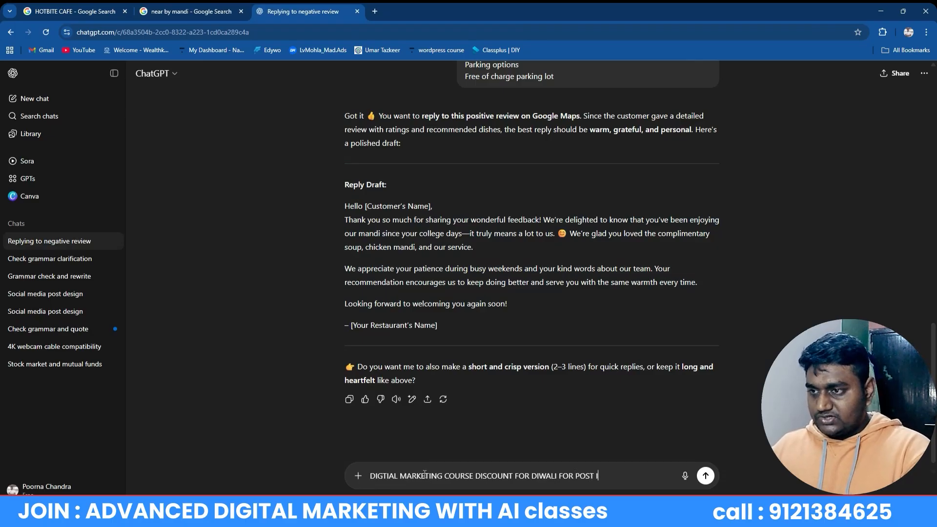
text(N GOOGLE )
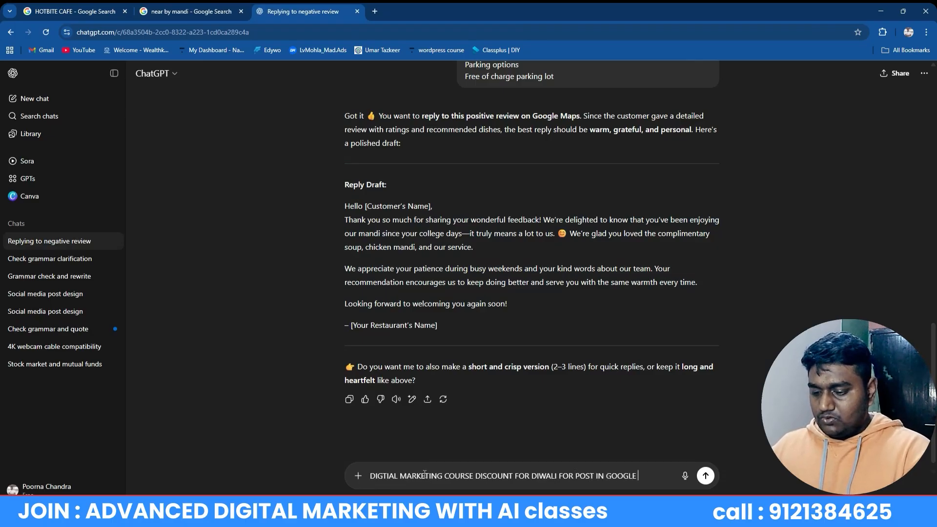
text(MAPS I AM GIVING 15)
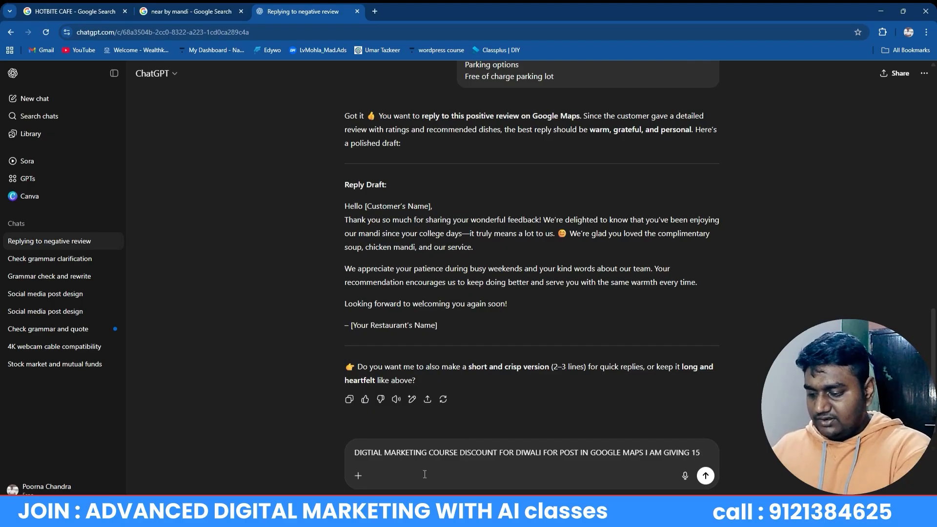
text( % OFF)
key(Return)
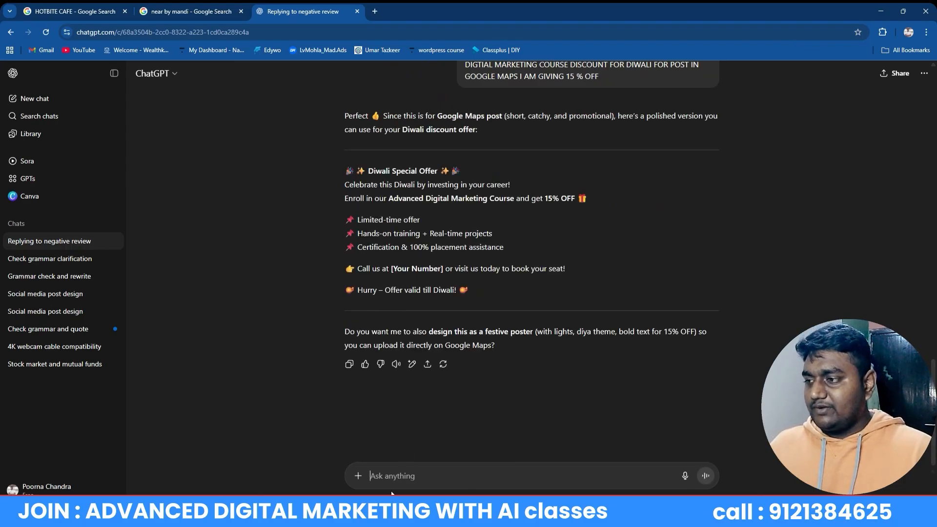
text(I WANT)
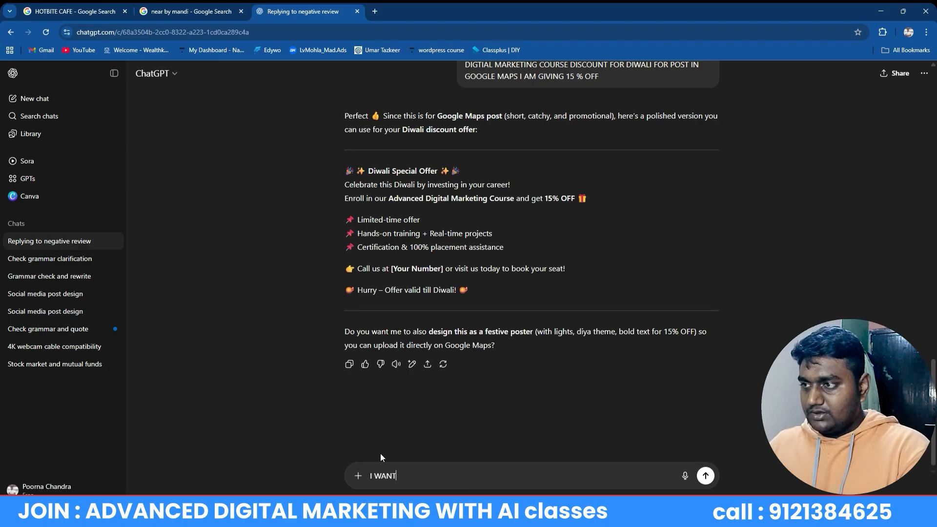
text(ED A DI)
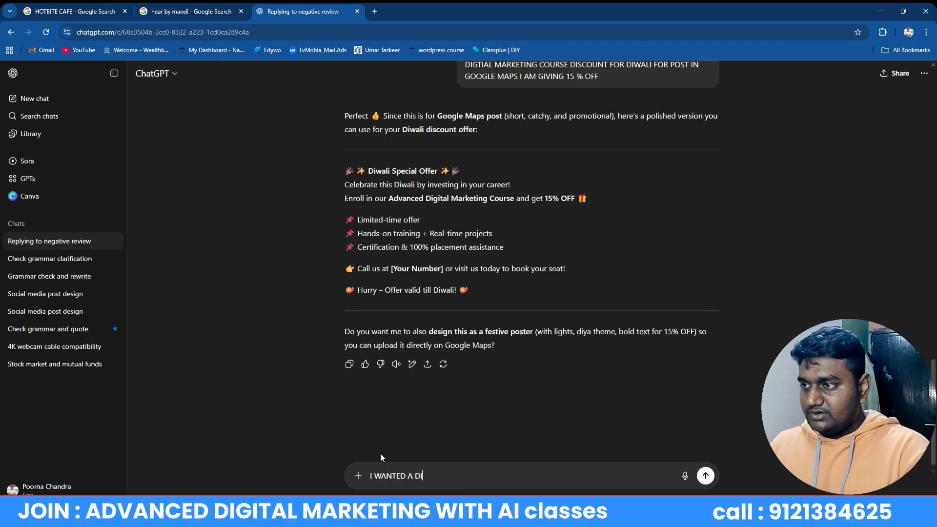
text(I)
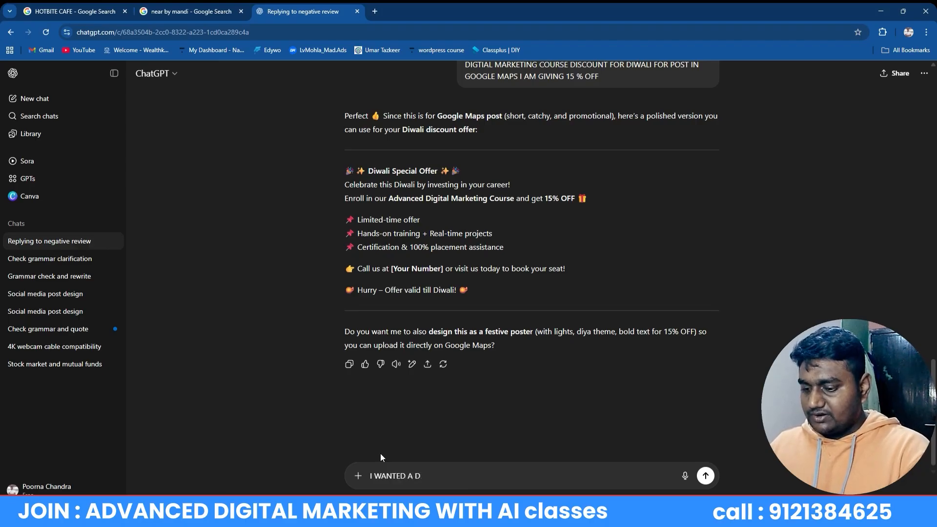
text(SCRIPTION)
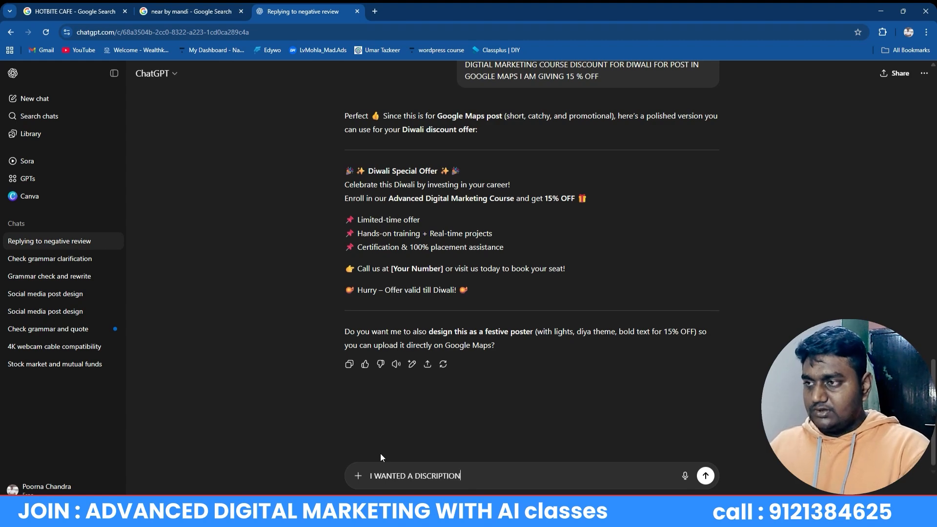
key(Return)
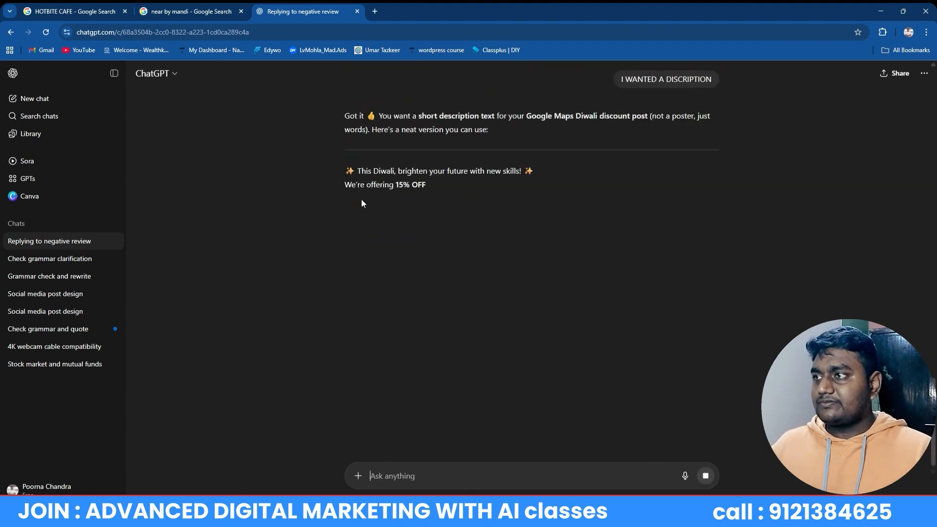
Ask ChatGPT to expand the short Diwali offer text into 800 words
drag(356, 171, 637, 230)
key(ctrl+c)
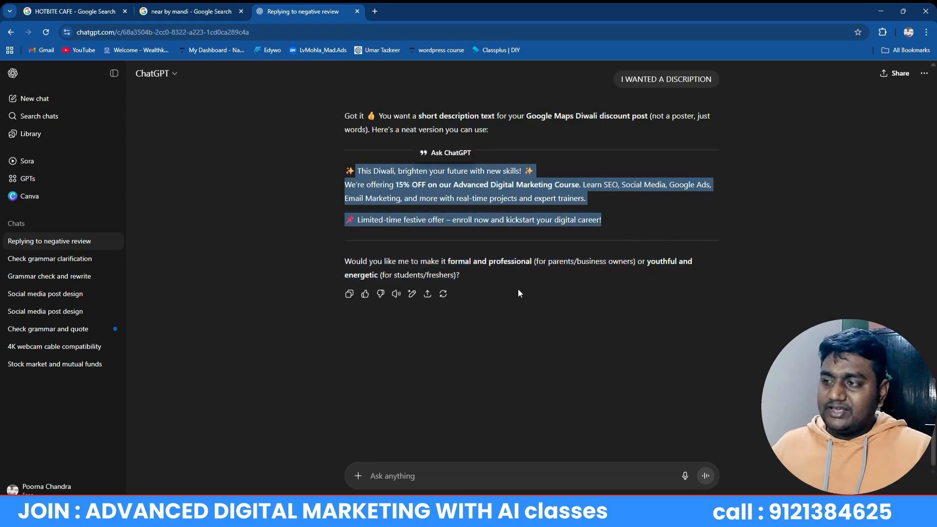
click(397, 468)
key(ctrl+v)
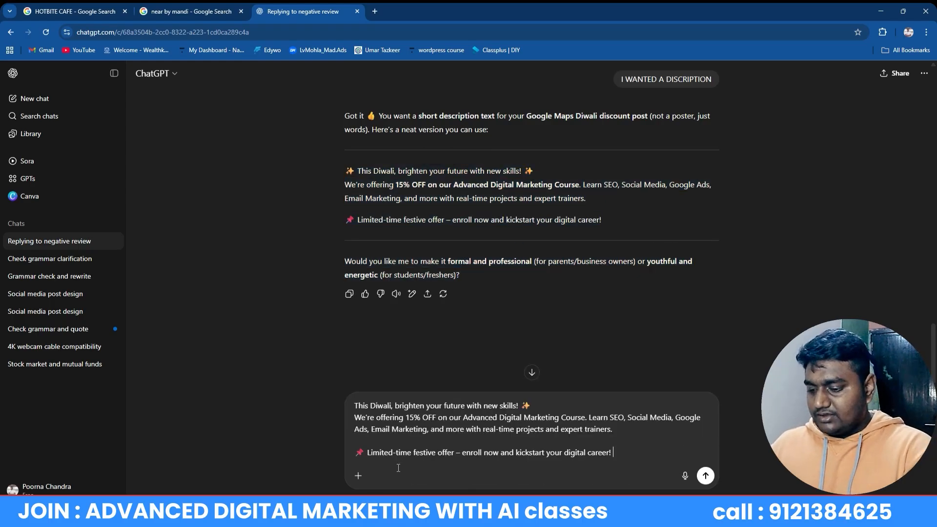
text(I WAN )
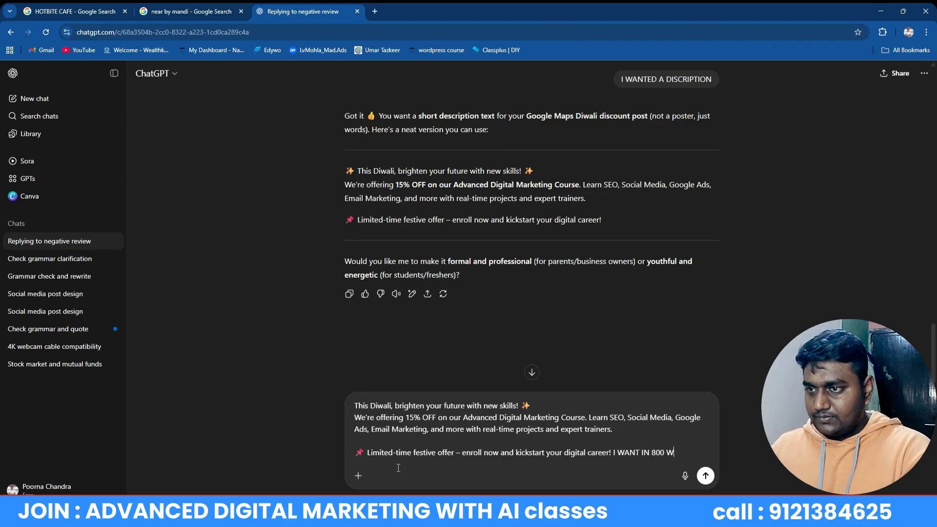
text(T IN 800 WORDSW)
key(Return)
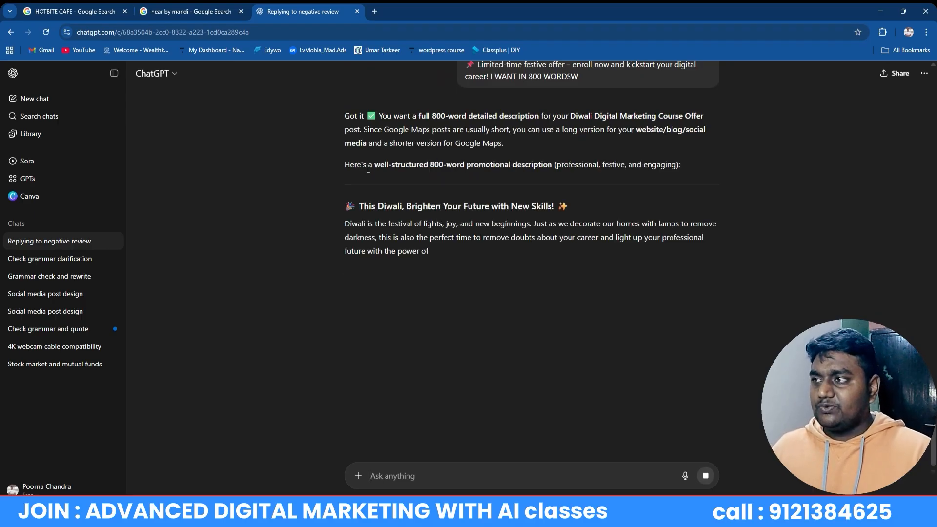
Select the description's opening text and placeholder, then return to the HOTBITE CAFE tab
drag(357, 206, 516, 328)
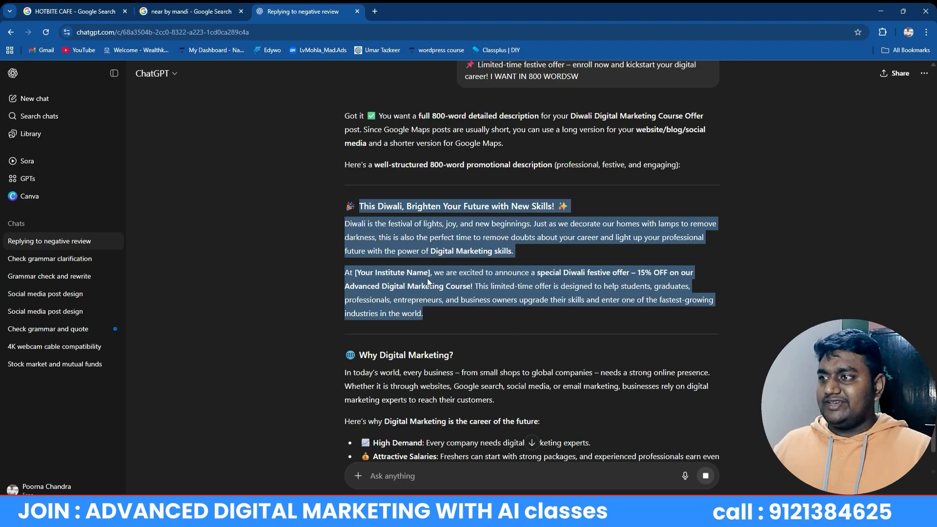
click(387, 273)
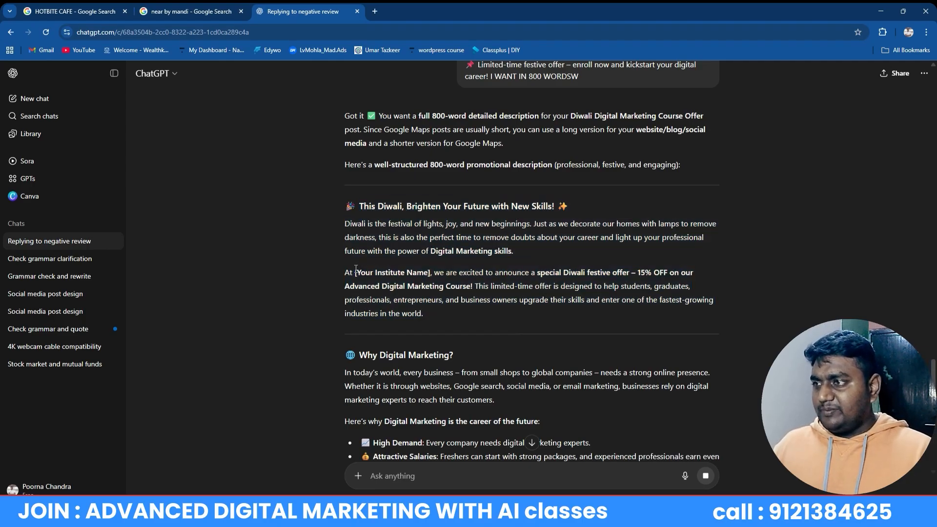
drag(355, 272, 428, 274)
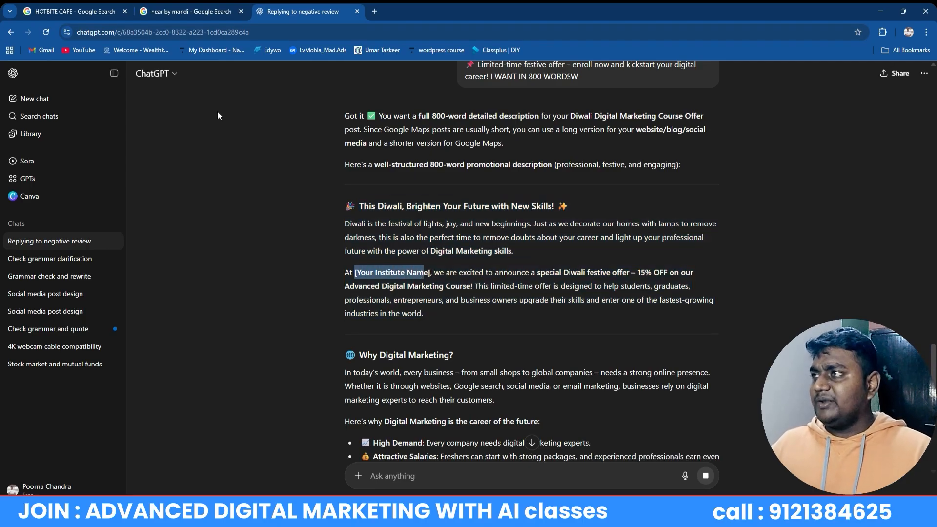
click(190, 7)
Paste the copied Diwali offer text into the HOTBITE CAFE post's Description field
click(79, 9)
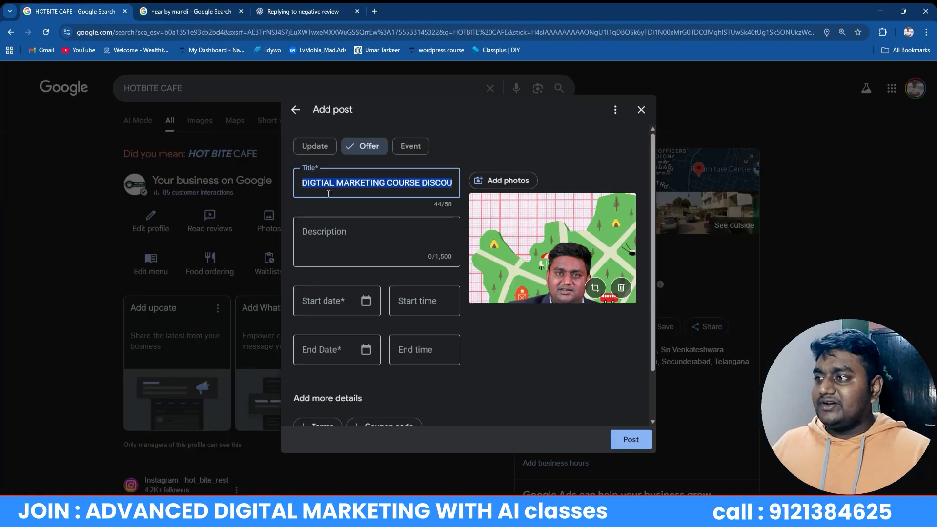
click(328, 231)
key(ctrl+v)
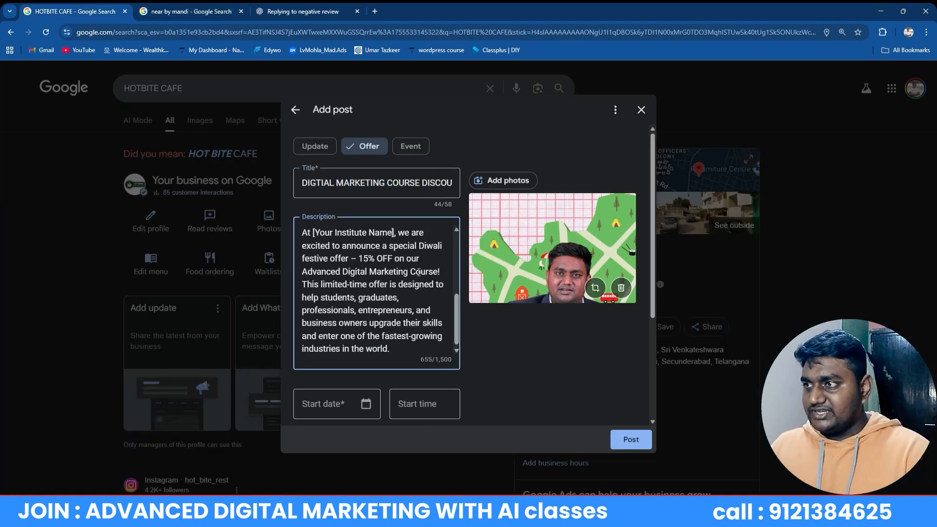
Replace the '[Your Institute Name]' placeholder with 'PCR DIGITAL MARKETING ACADEMY'
key(BackSpace)
key(BackSpace)
key(BackSpace)
key(BackSpace)
key(BackSpace)
key(BackSpace)
key(BackSpace)
key(BackSpace)
key(BackSpace)
key(BackSpace)
key(BackSpace)
key(BackSpace)
key(BackSpace)
key(BackSpace)
key(BackSpace)
key(BackSpace)
key(BackSpace)
key(BackSpace)
key(BackSpace)
key(BackSpace)
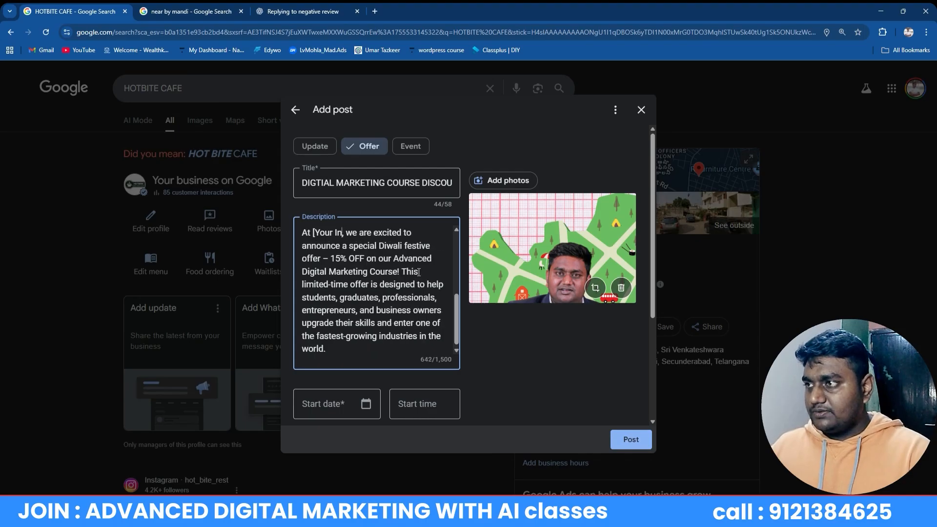
key(Delete)
text(PCR DI)
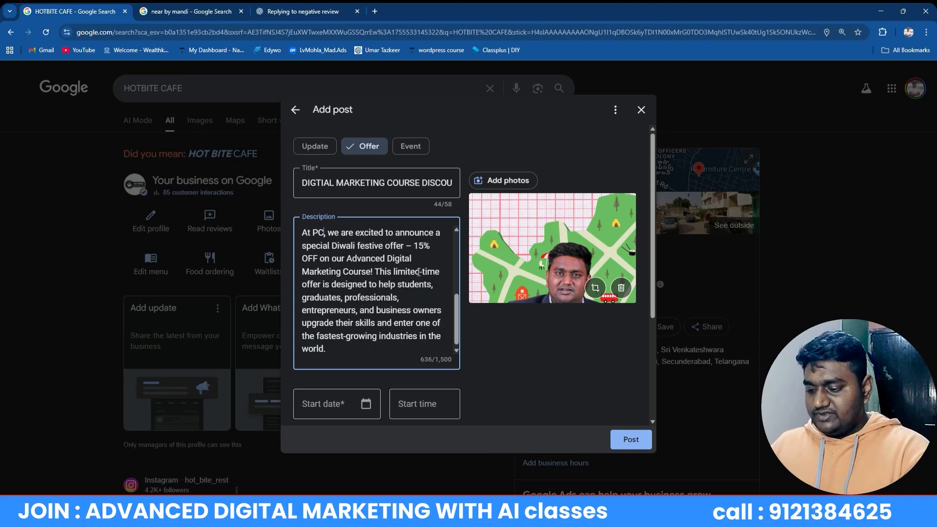
text(GITAL MARKEIT)
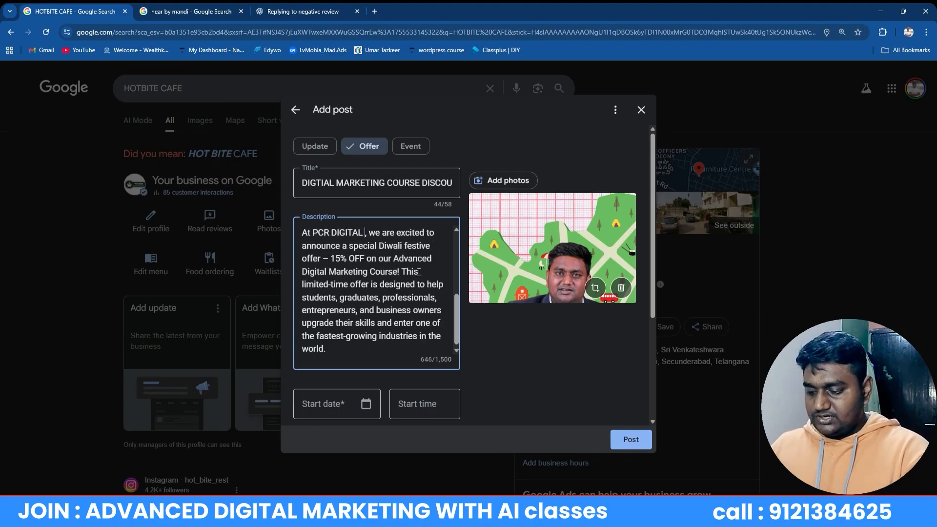
key(BackSpace)
key(BackSpace)
key(BackSpace)
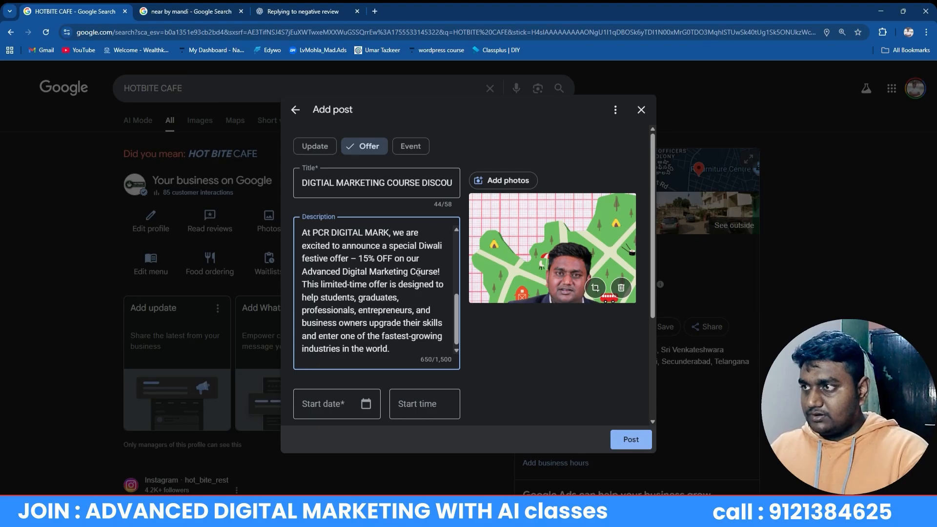
text(ETING AC)
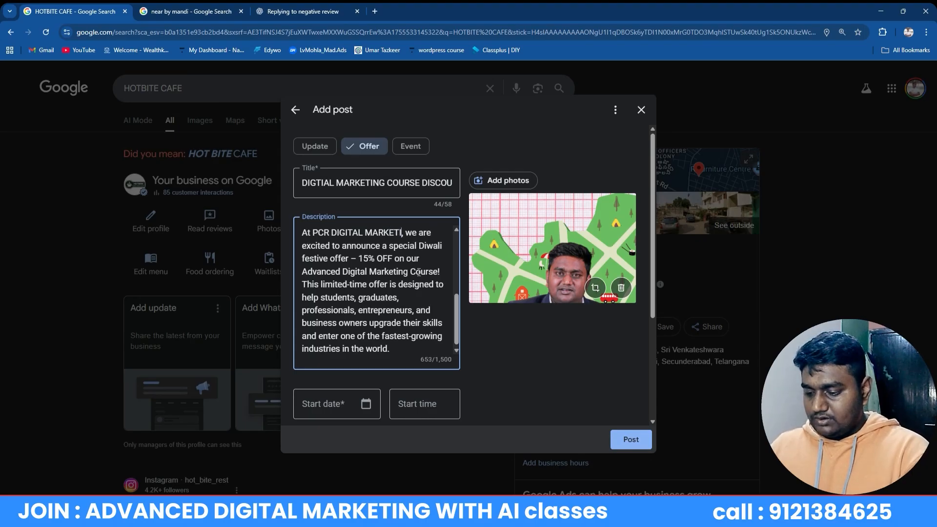
text(ADEMY)
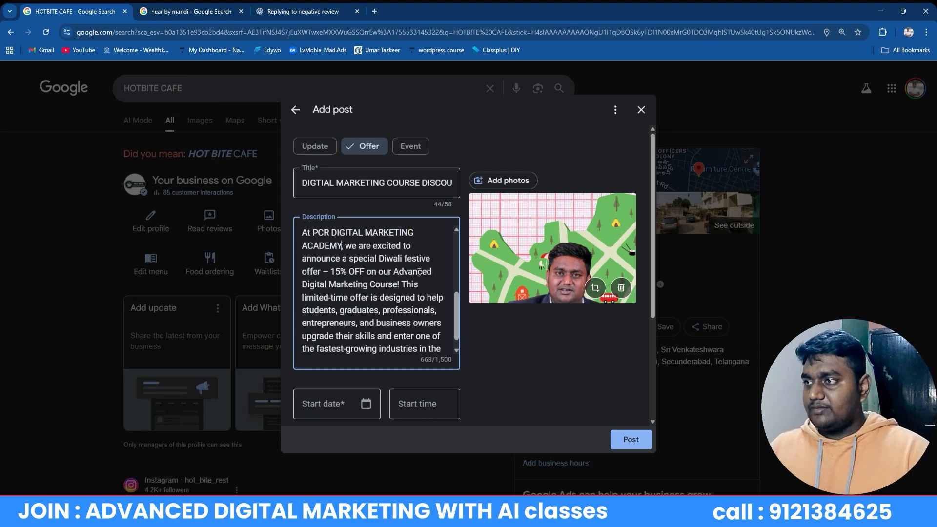
scroll(399, 314, down, 1)
scroll(369, 430, down, 3)
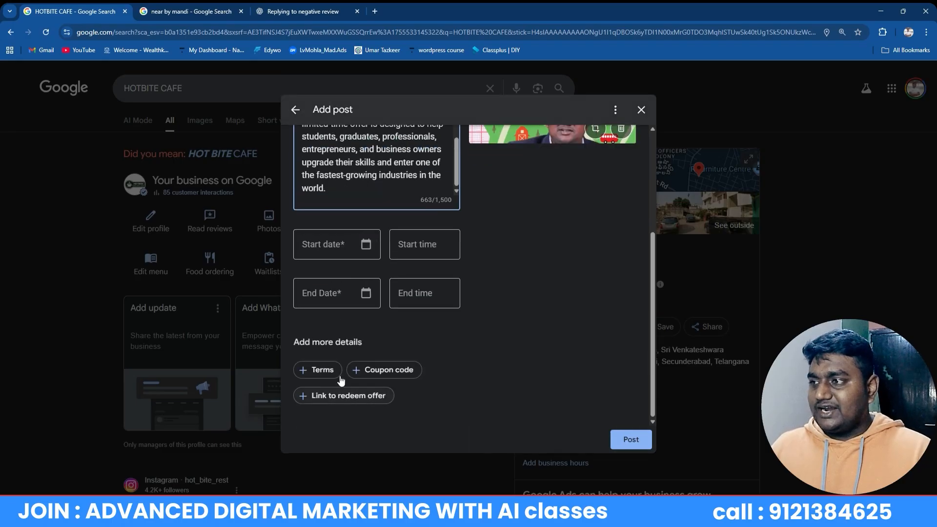
scroll(332, 228, up, 3)
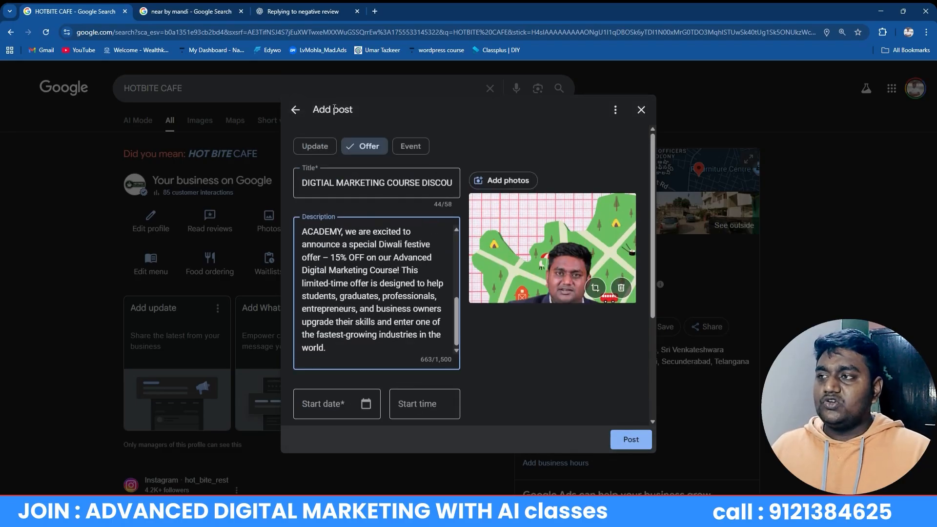
scroll(370, 151, down, 3)
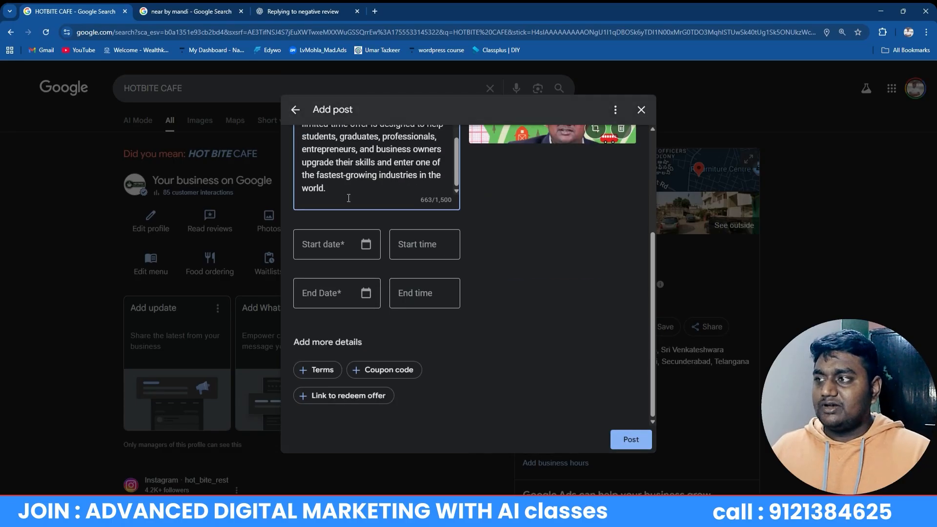
Begin setting the offer's start and end dates, with a 00:30 start time
click(334, 246)
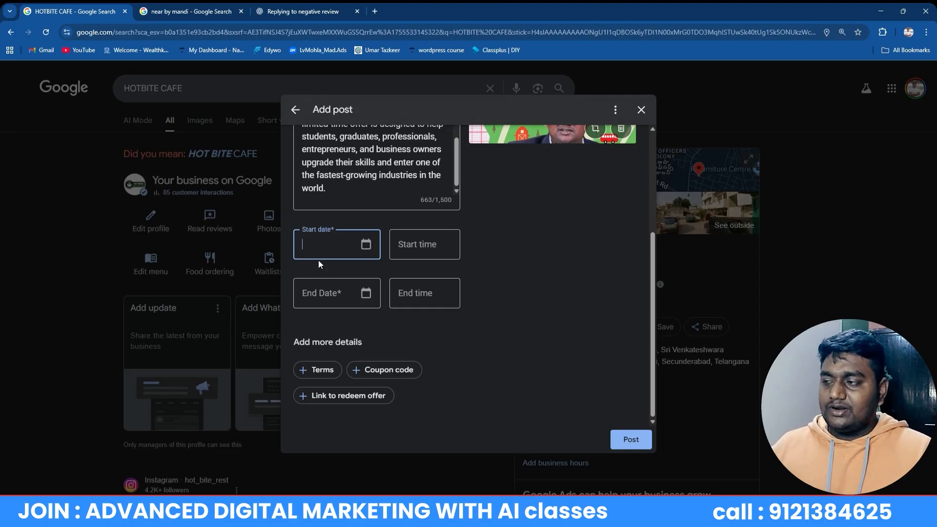
click(313, 296)
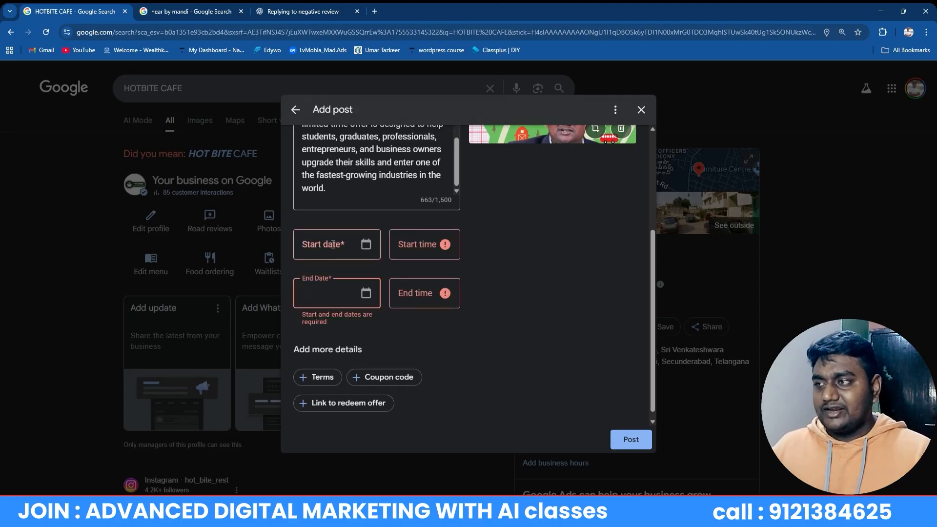
click(409, 247)
click(408, 298)
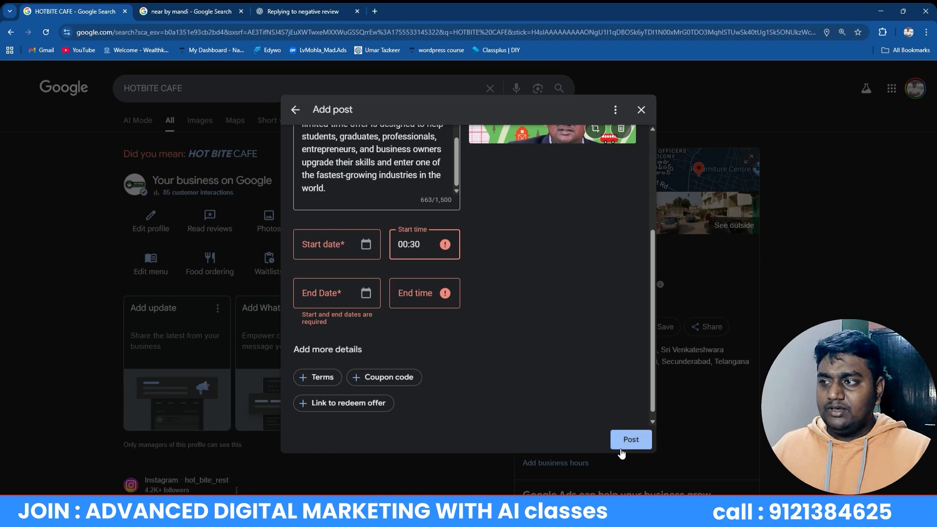
Discard the unfinished offer post and return to the cafe's management panel
click(641, 109)
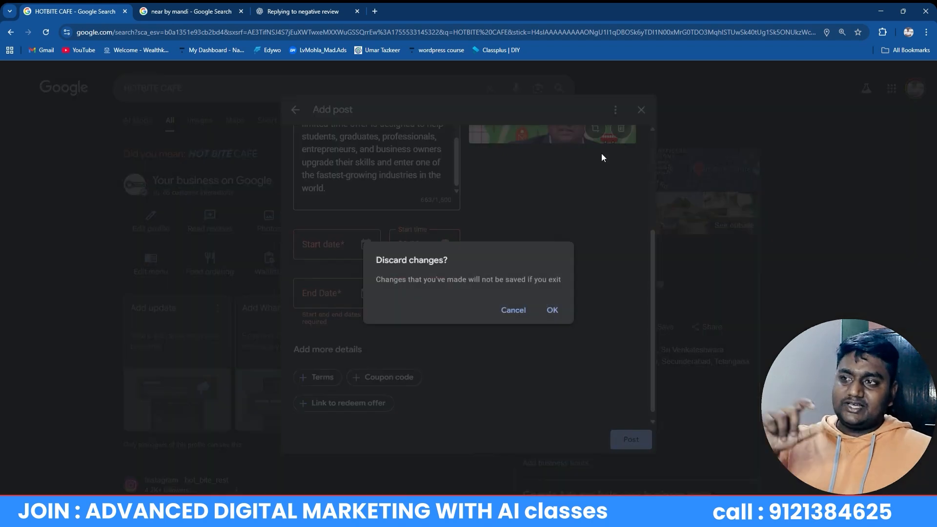
click(556, 310)
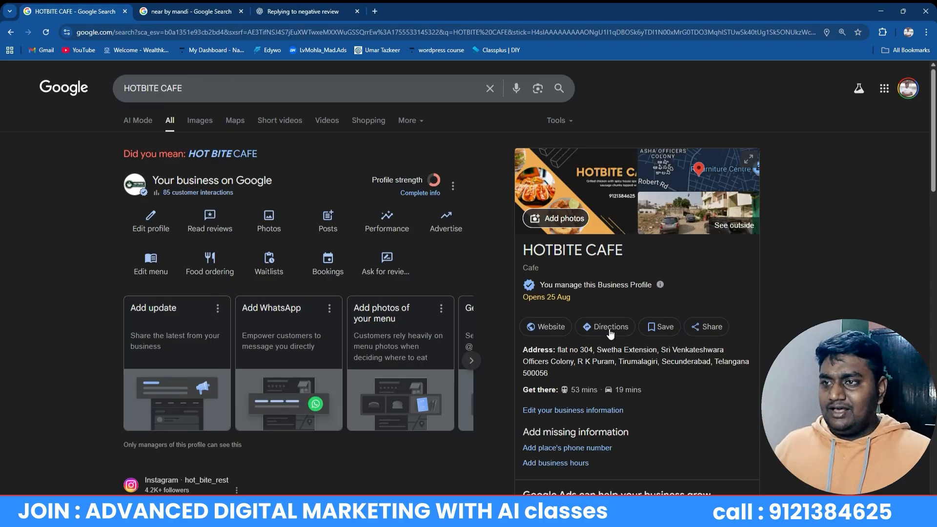
scroll(611, 335, down, 6)
scroll(613, 338, up, 6)
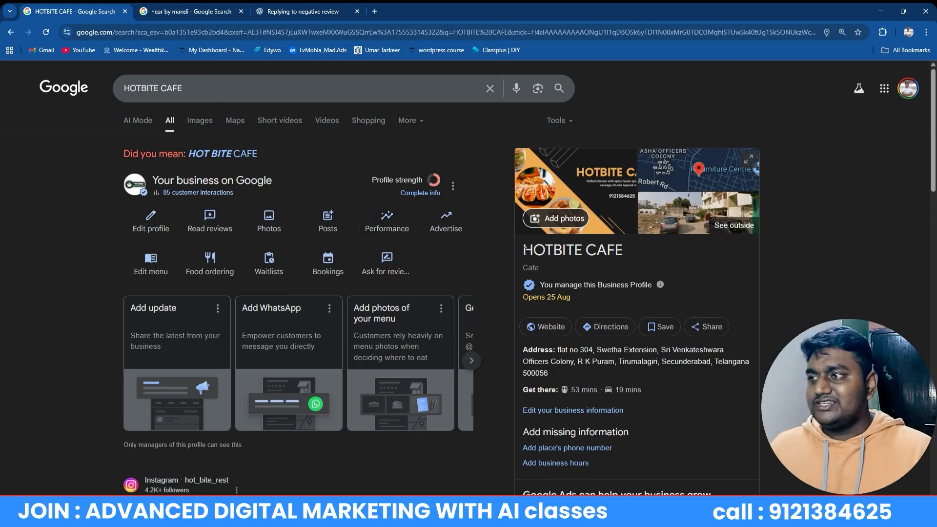
Open Performance and check the Menu, Calls, Bookings, Directions and Website clicks figures
click(386, 225)
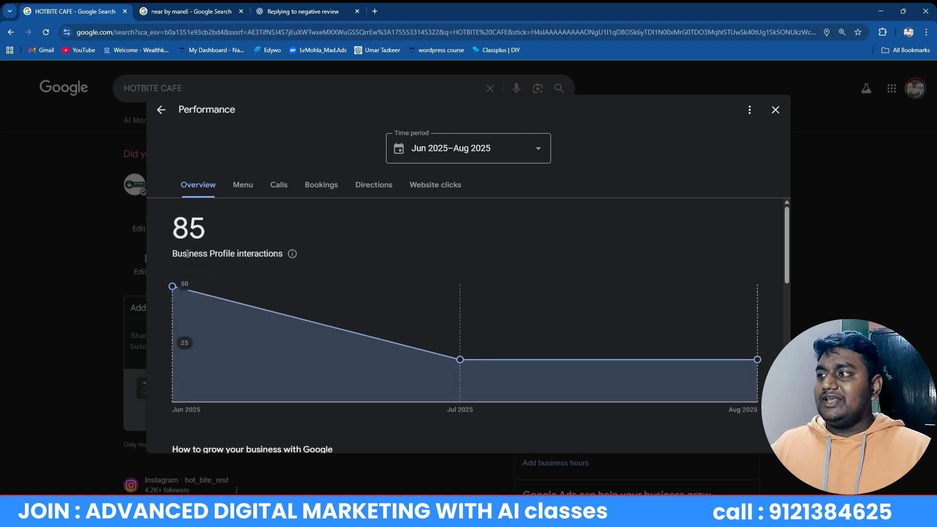
scroll(187, 253, down, 8)
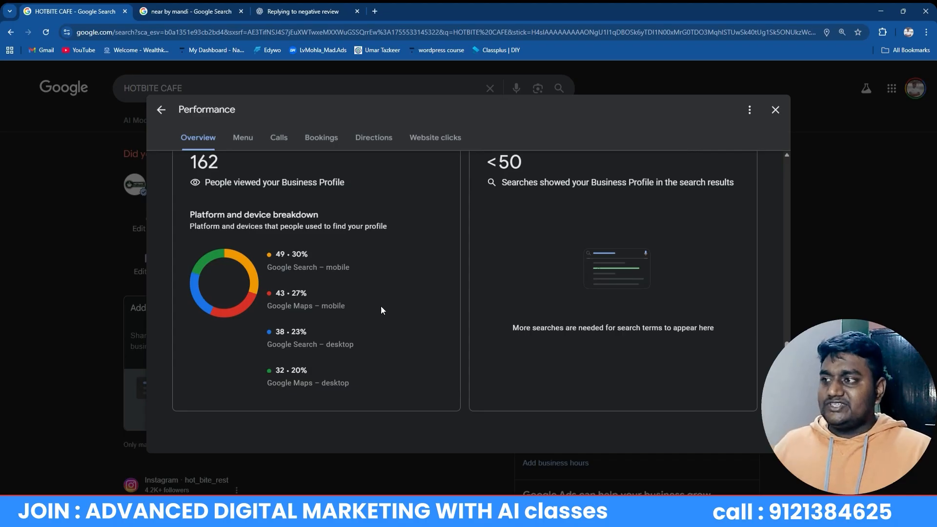
scroll(382, 302, down, 5)
click(244, 186)
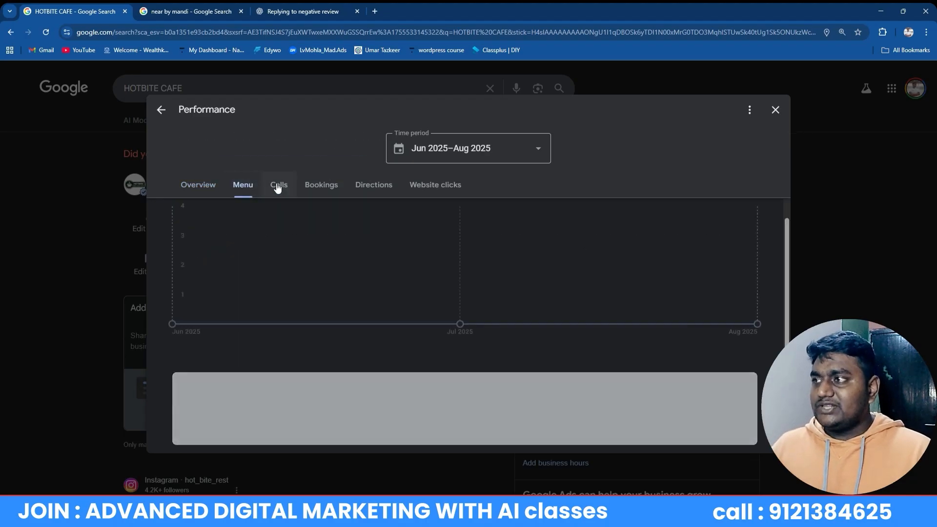
click(281, 185)
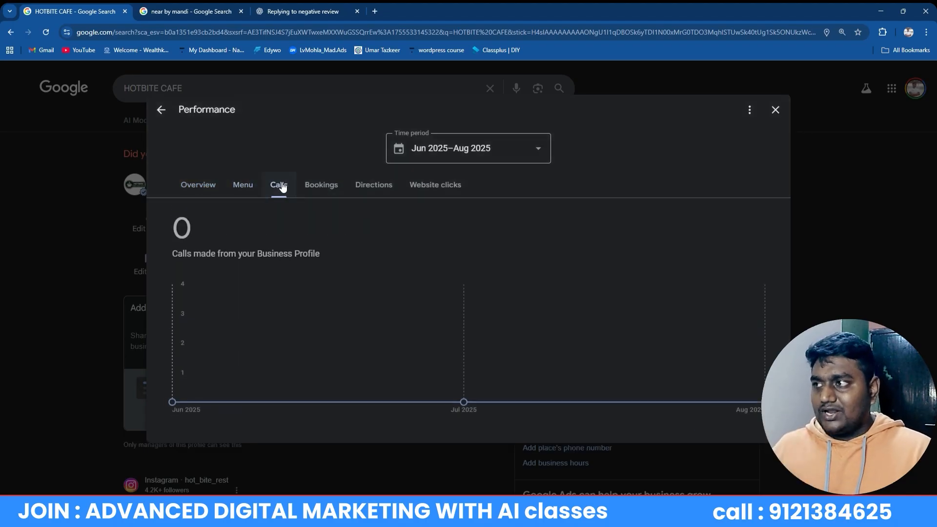
click(319, 193)
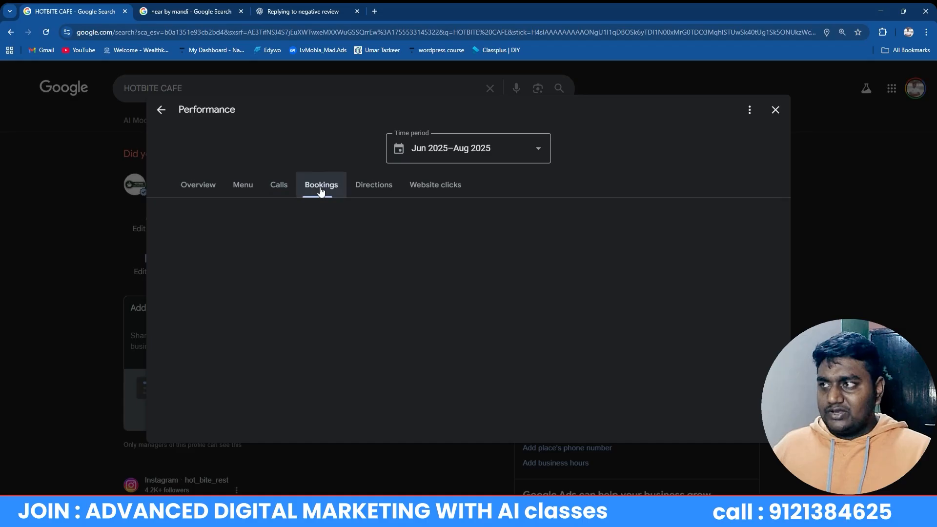
click(386, 193)
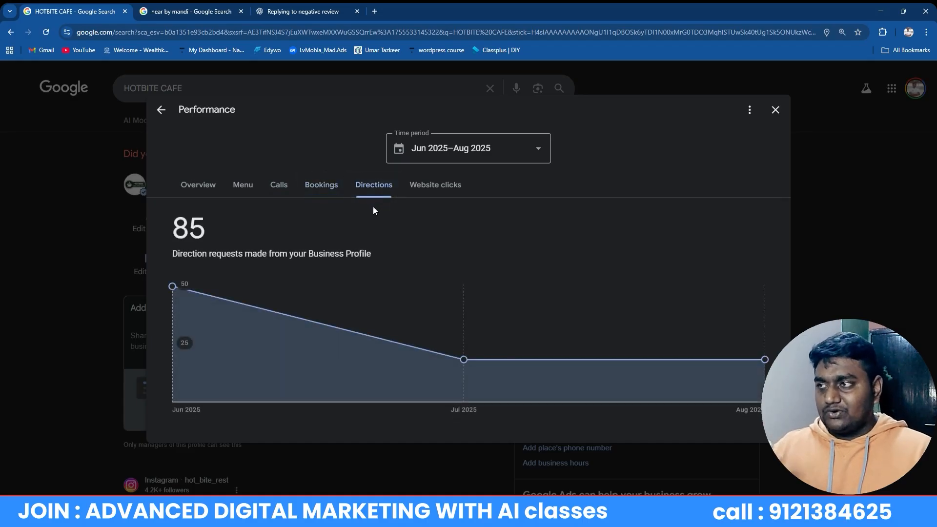
click(447, 188)
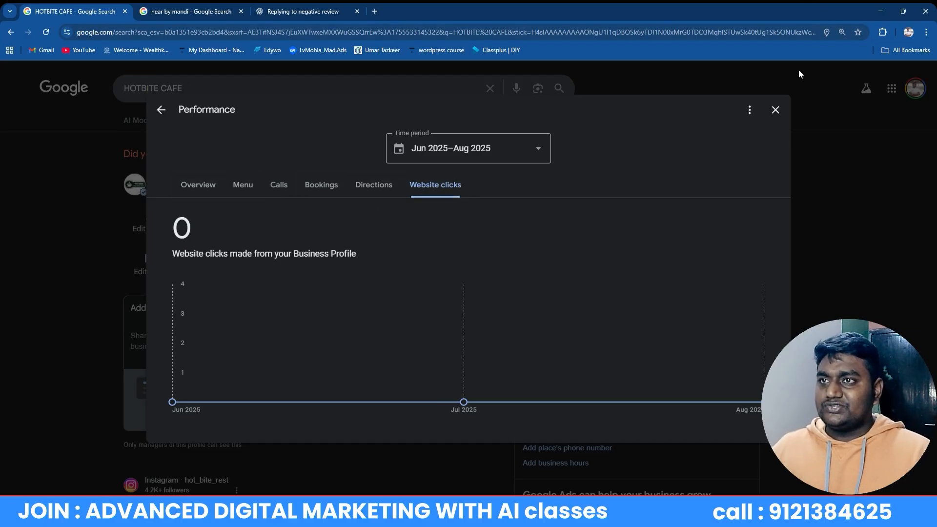
Reopen the performance insights and confirm the period stays Jun 2025–Aug 2025
click(775, 110)
click(387, 220)
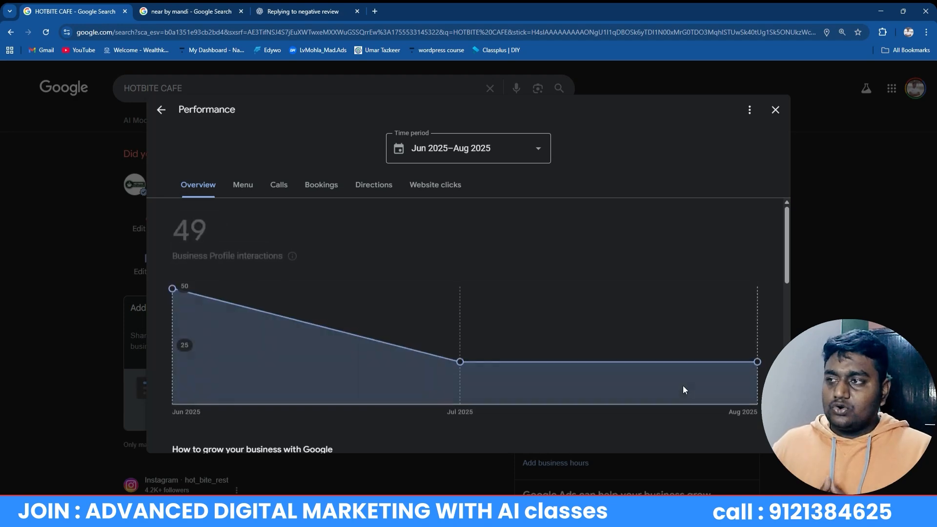
scroll(695, 263, down, 10)
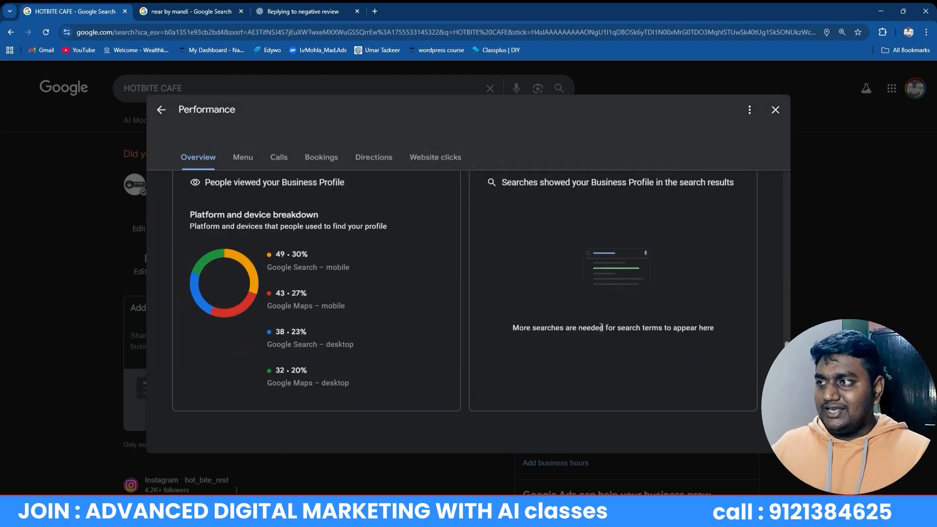
scroll(258, 212, up, 6)
scroll(314, 336, up, 4)
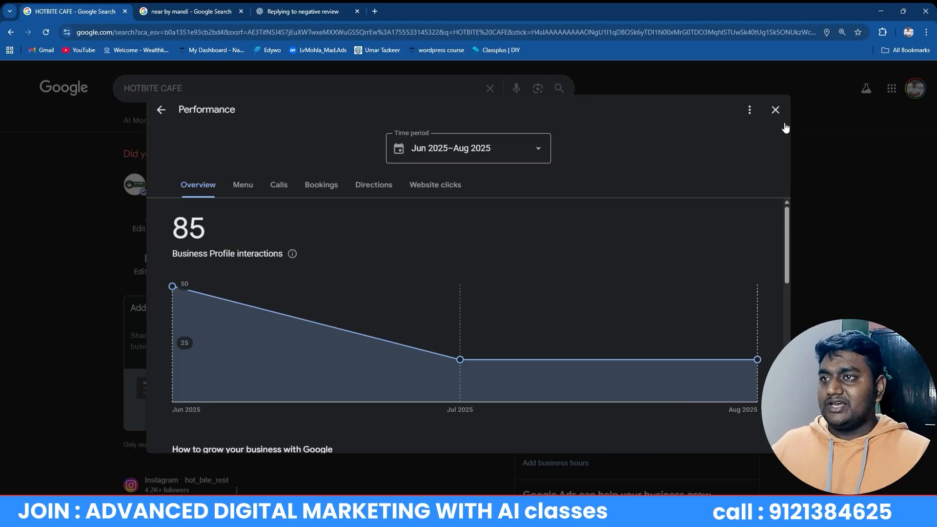
click(524, 142)
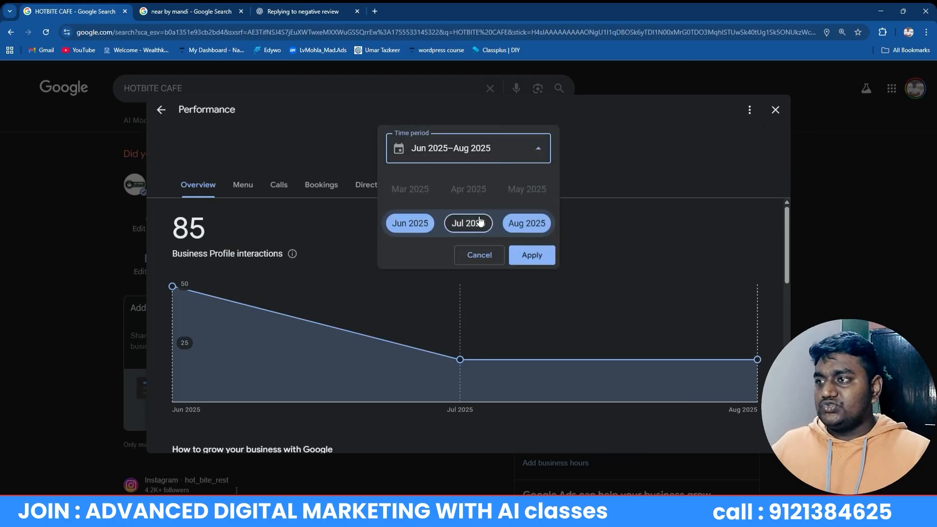
click(616, 185)
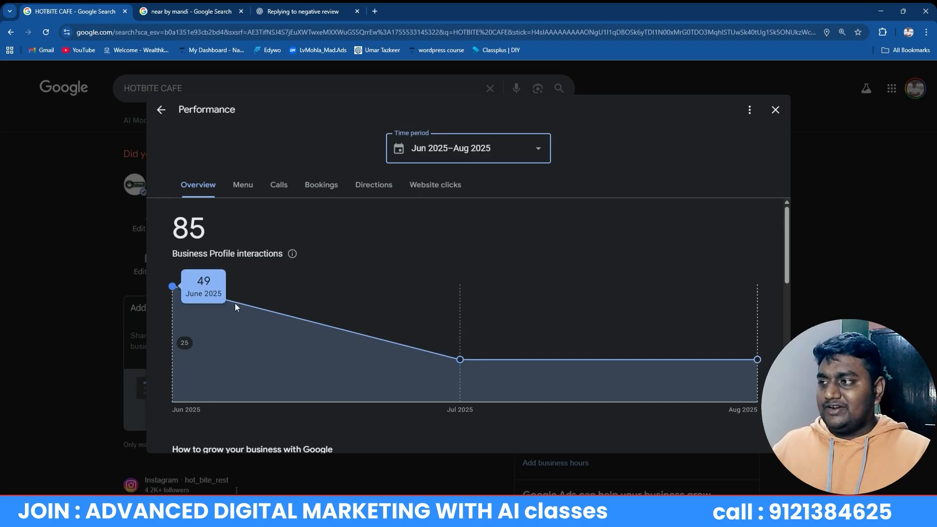
Recheck calls, bookings, 85 direction requests and 0 website clicks
mouse_move(195, 352)
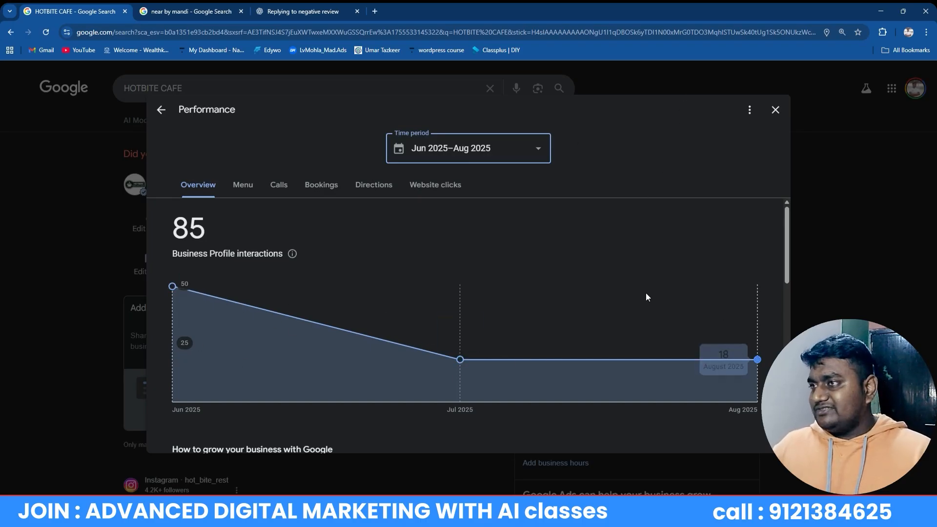
mouse_move(281, 340)
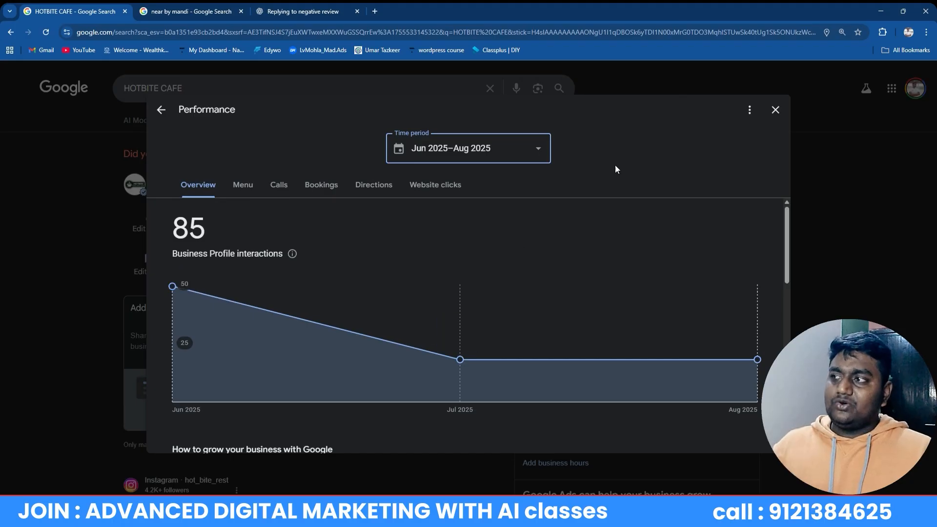
click(278, 193)
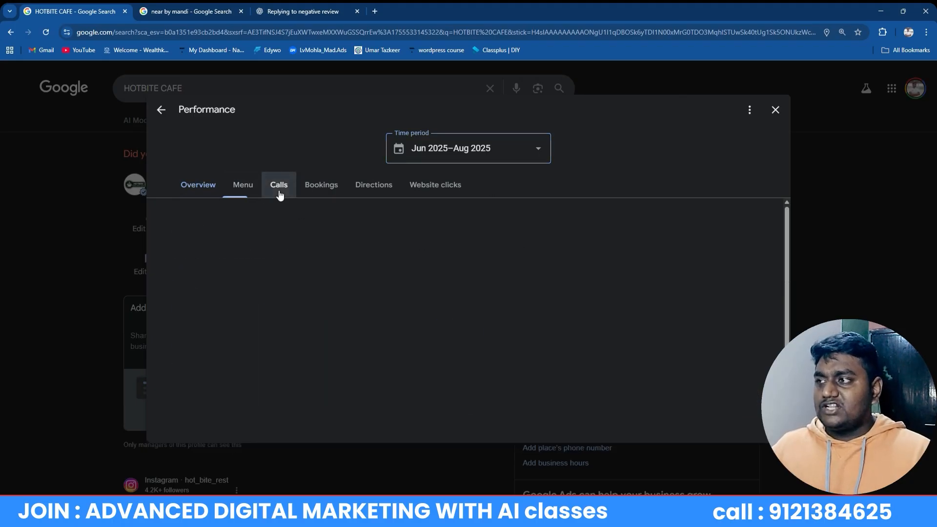
click(317, 191)
click(379, 193)
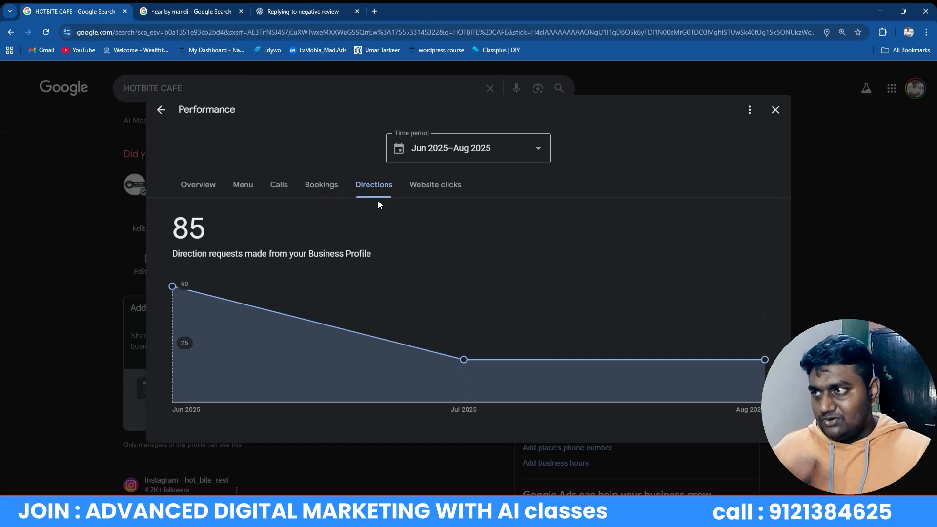
click(417, 190)
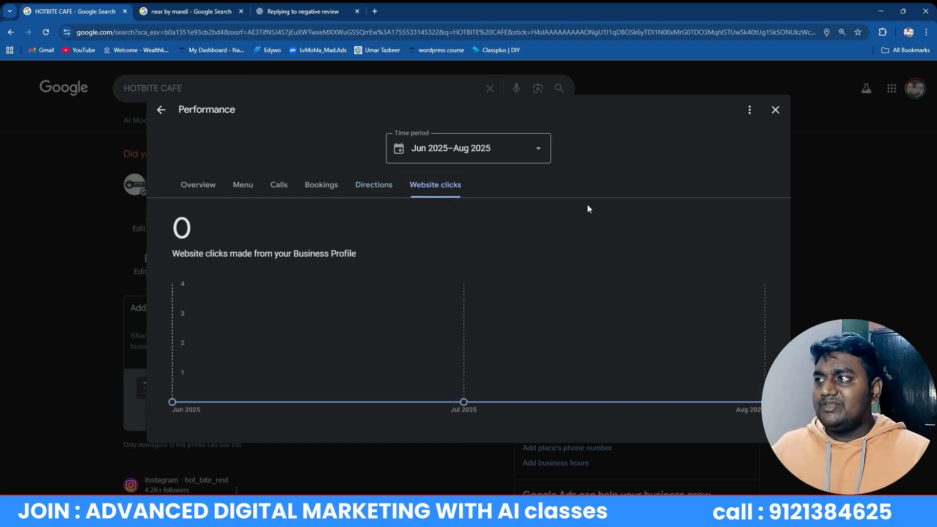
click(193, 10)
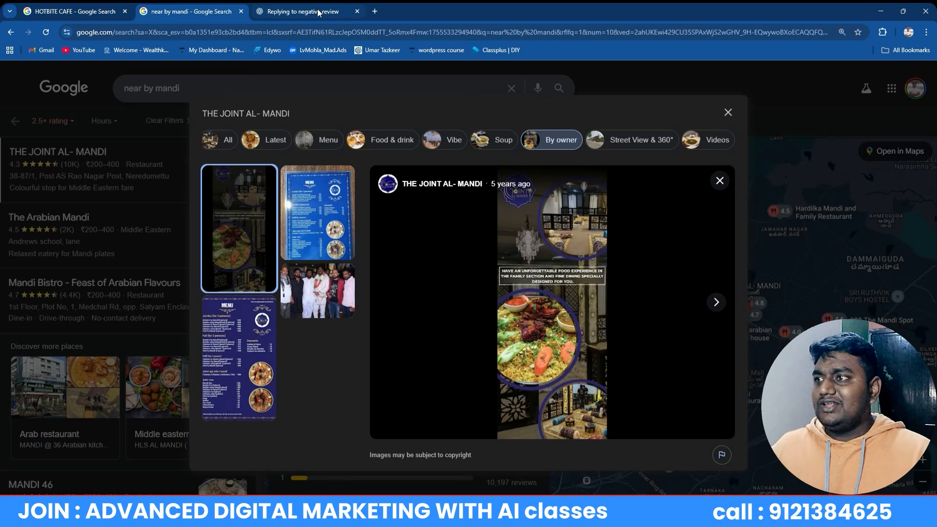
Close THE JOINT AL- MANDI photo viewer and go back to the HOTBITE CAFE tab
click(751, 129)
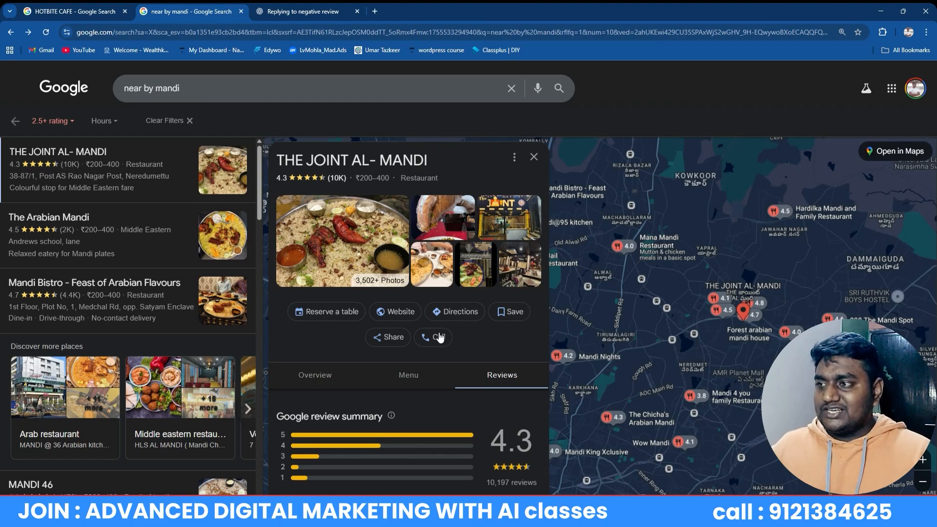
click(42, 11)
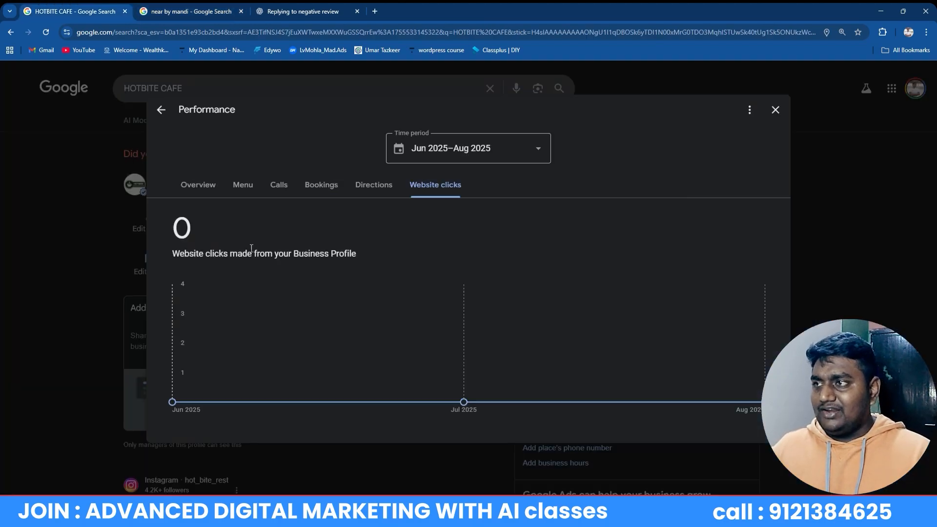
Close Performance and copy the cafe's review link from Ask for reviews
click(775, 110)
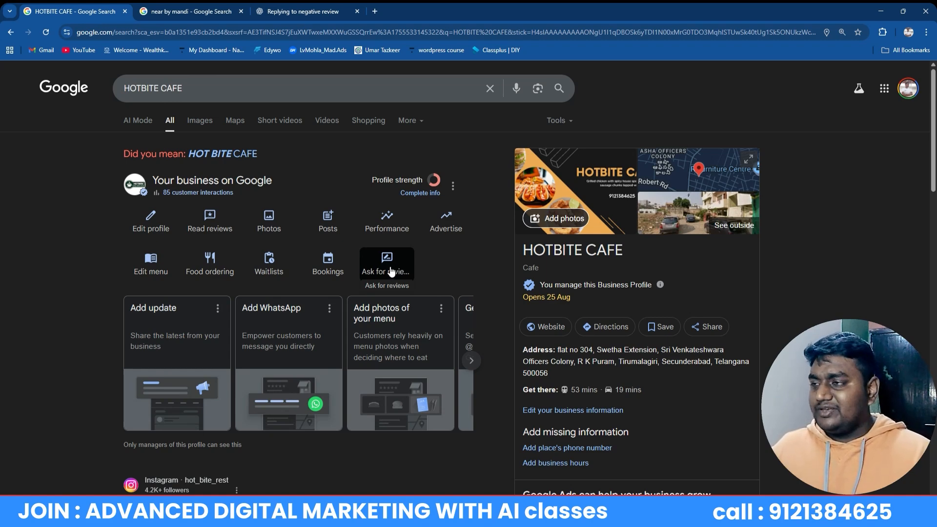
click(390, 270)
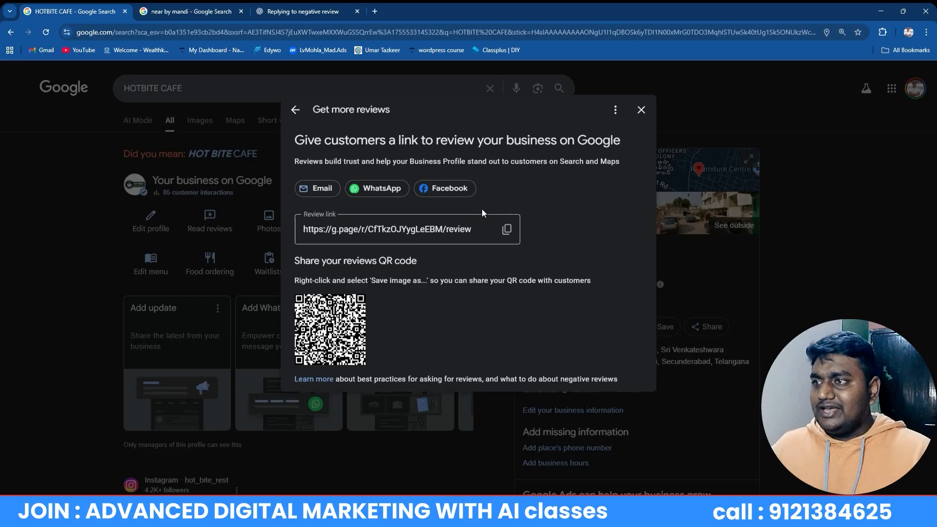
click(495, 238)
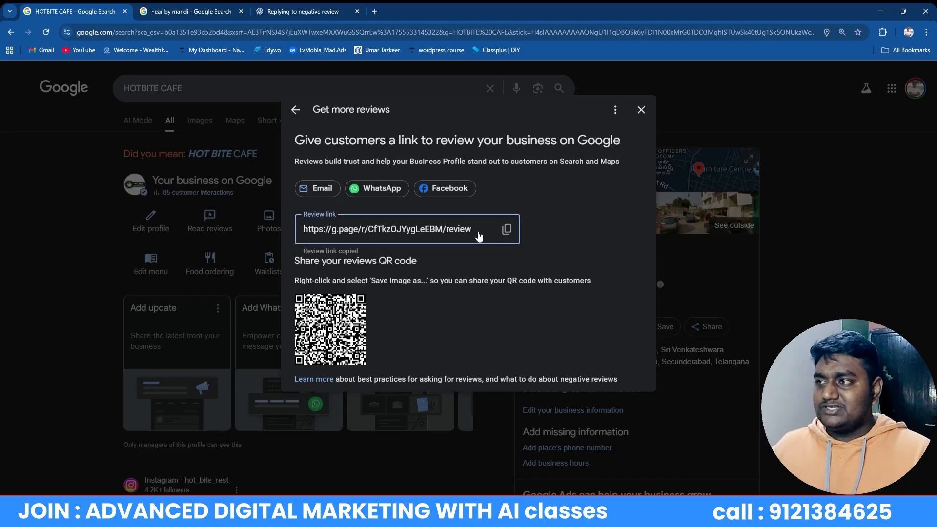